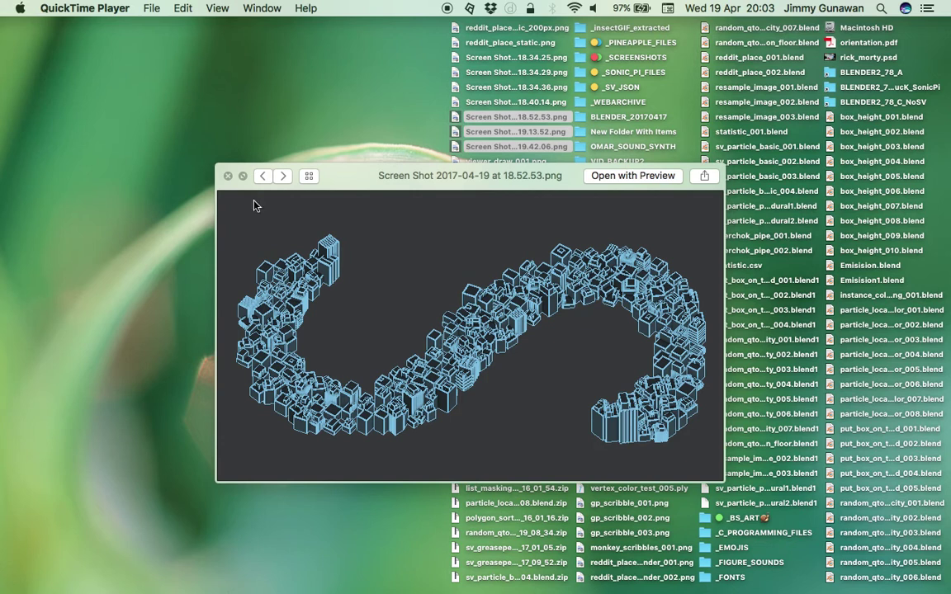
Review the screenshots of the wireframe city arrangements in the preview window, enlarging it for a better look
drag(349, 190, 332, 155)
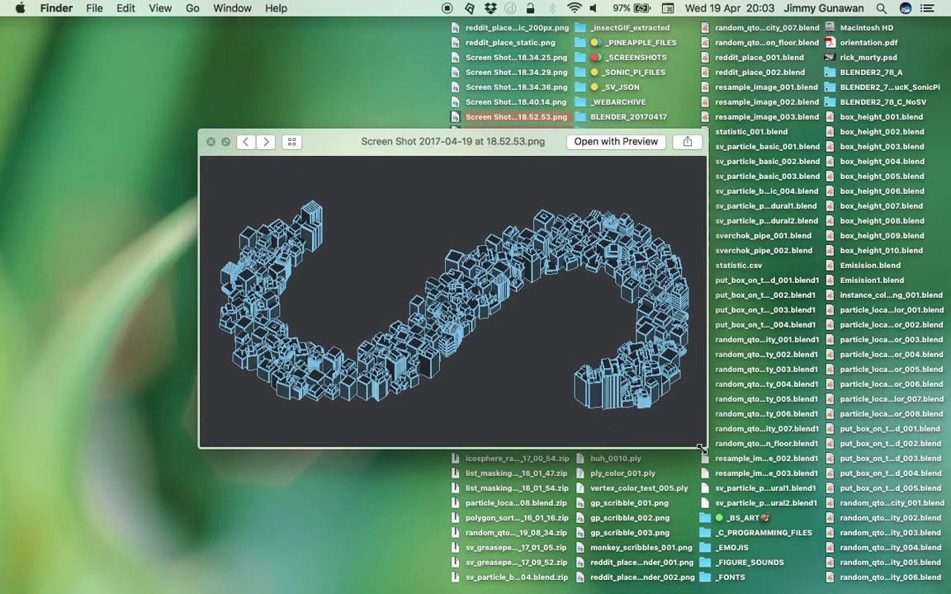
drag(702, 449, 729, 493)
drag(499, 154, 493, 143)
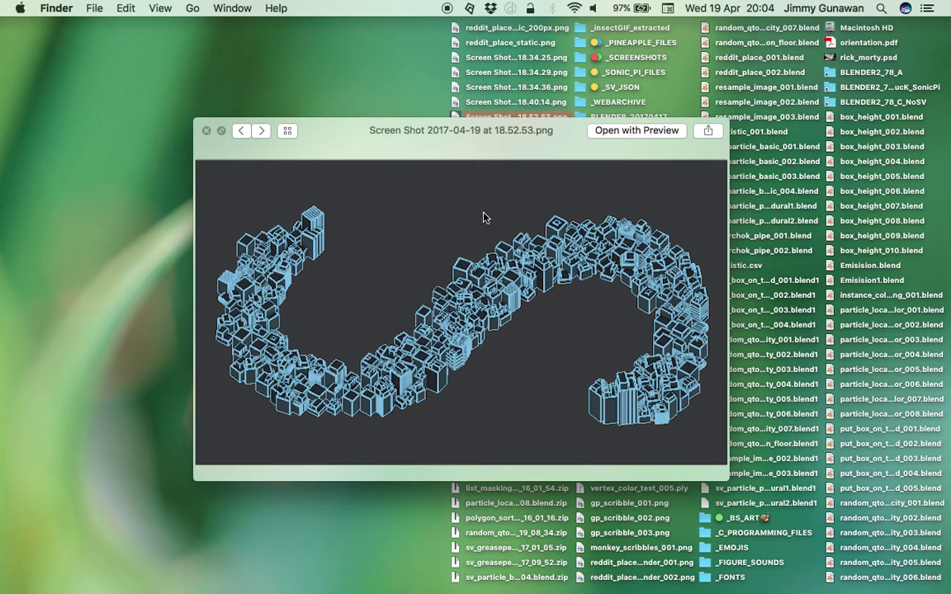
key(Down)
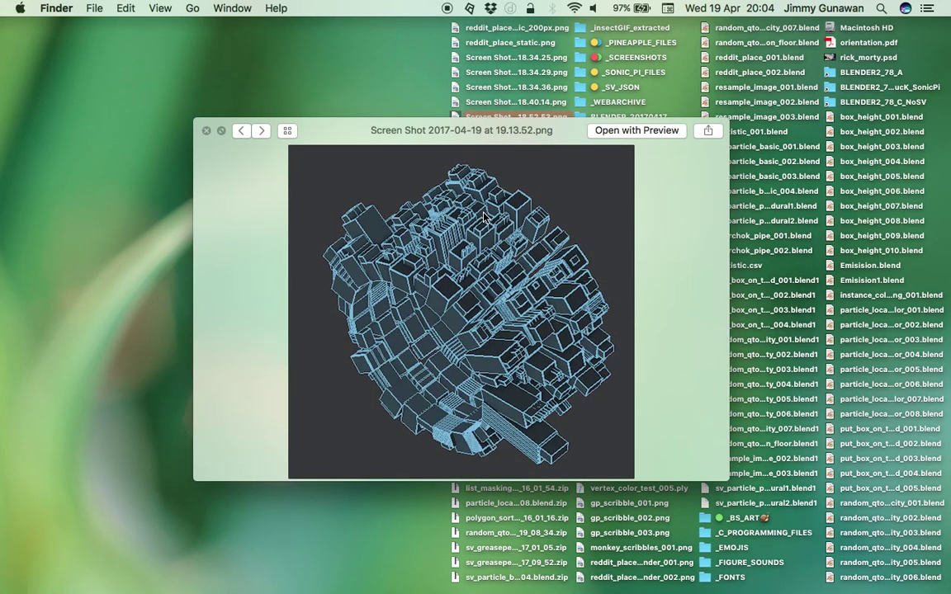
key(Down)
key(Up)
drag(721, 478, 742, 529)
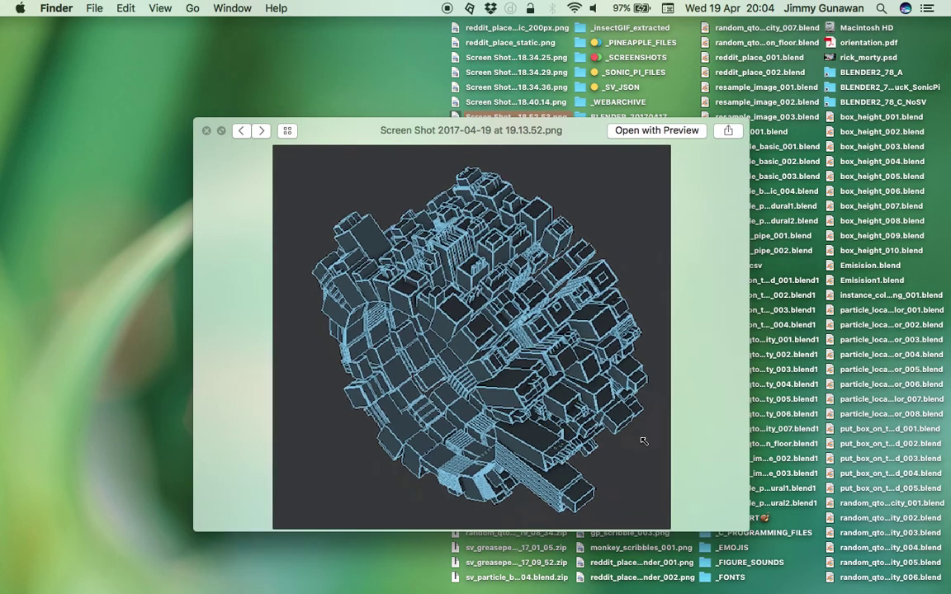
drag(425, 131, 404, 116)
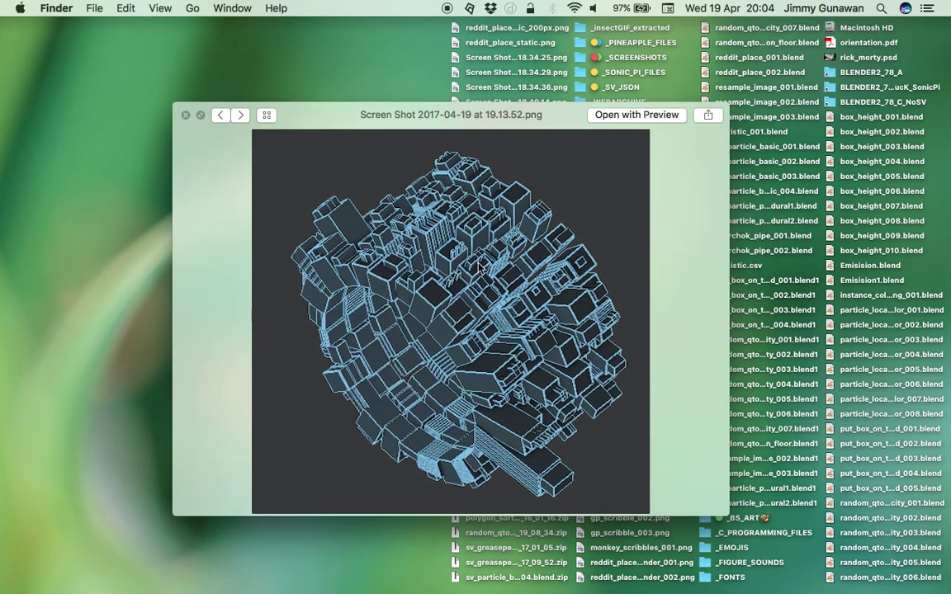
key(Down)
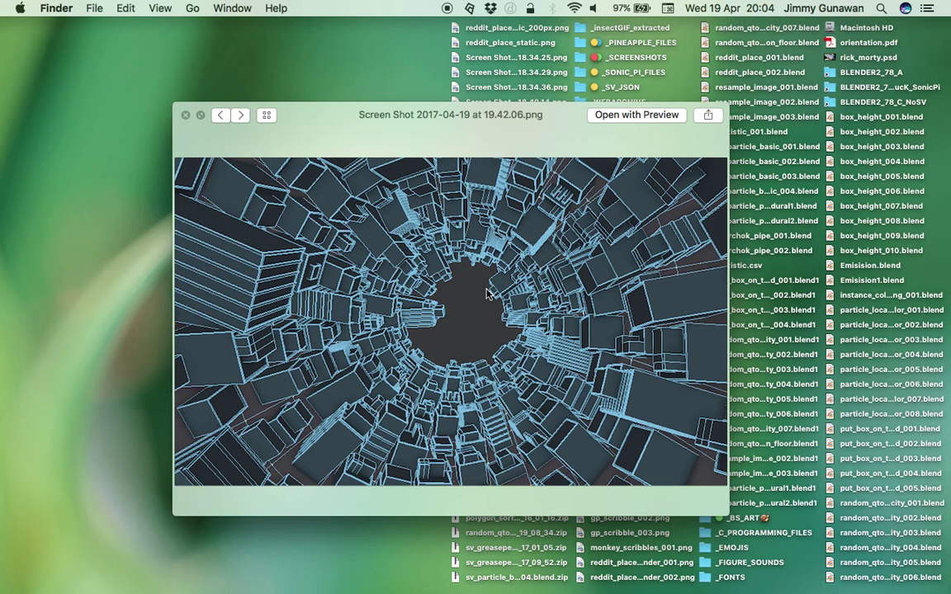
drag(386, 110, 370, 89)
drag(705, 491, 720, 512)
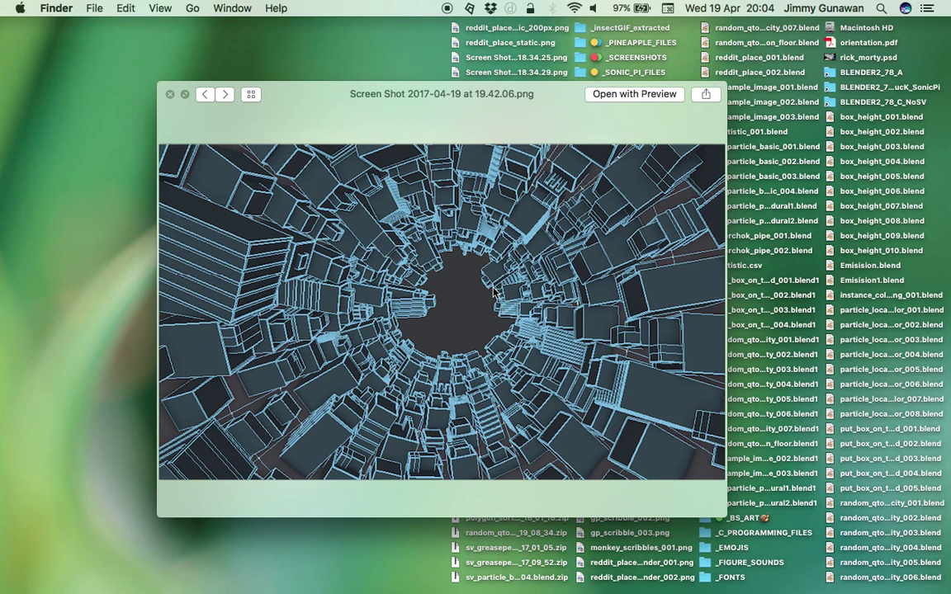
Switch to Blender and examine the Place_On_Floor node tree from the Objects In node to the Viewer Draw node
key(ctrl+Right)
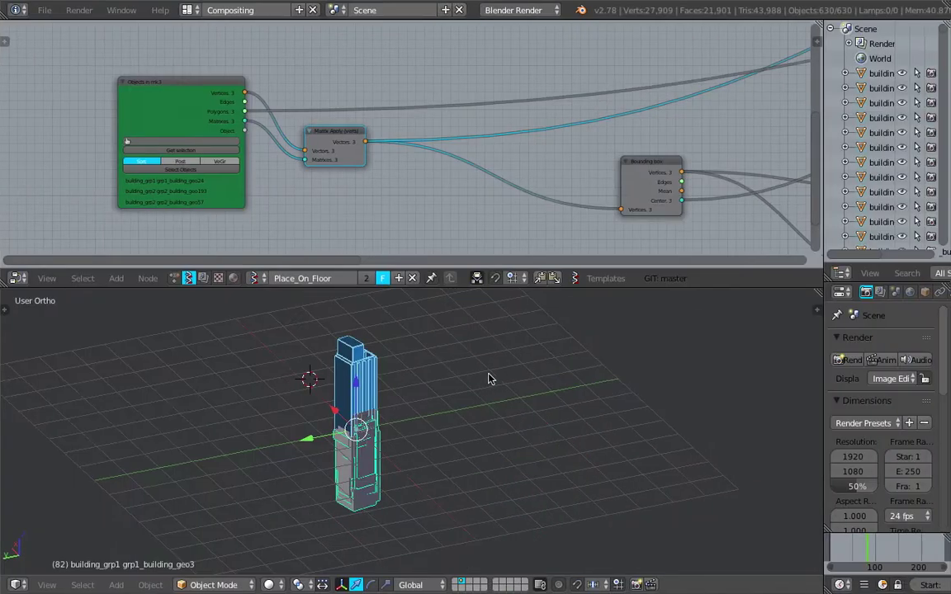
click(473, 302)
middle_drag(472, 312, 425, 361)
key(m)
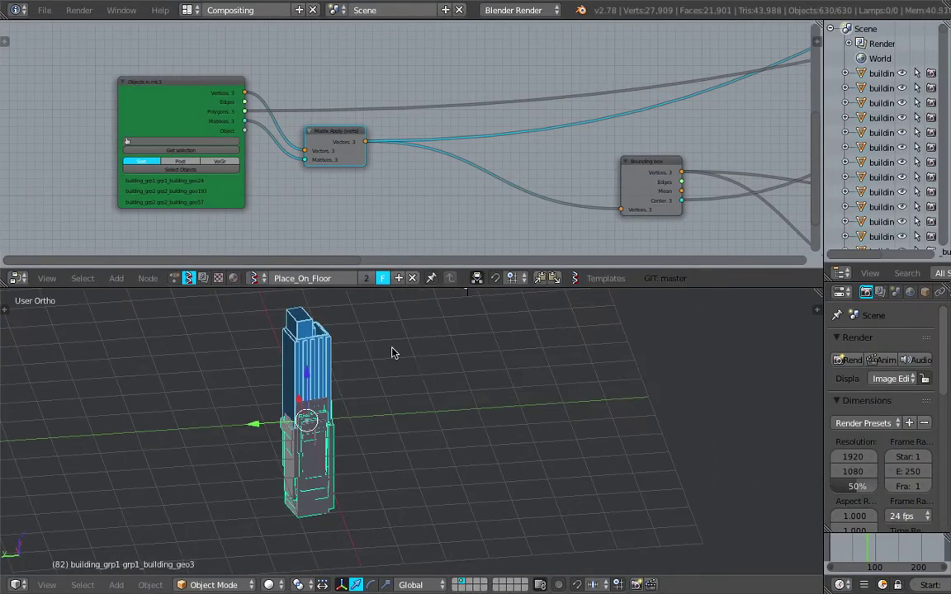
middle_drag(399, 364, 406, 369)
middle_drag(574, 113, 323, 135)
scroll(645, 144, down, 5)
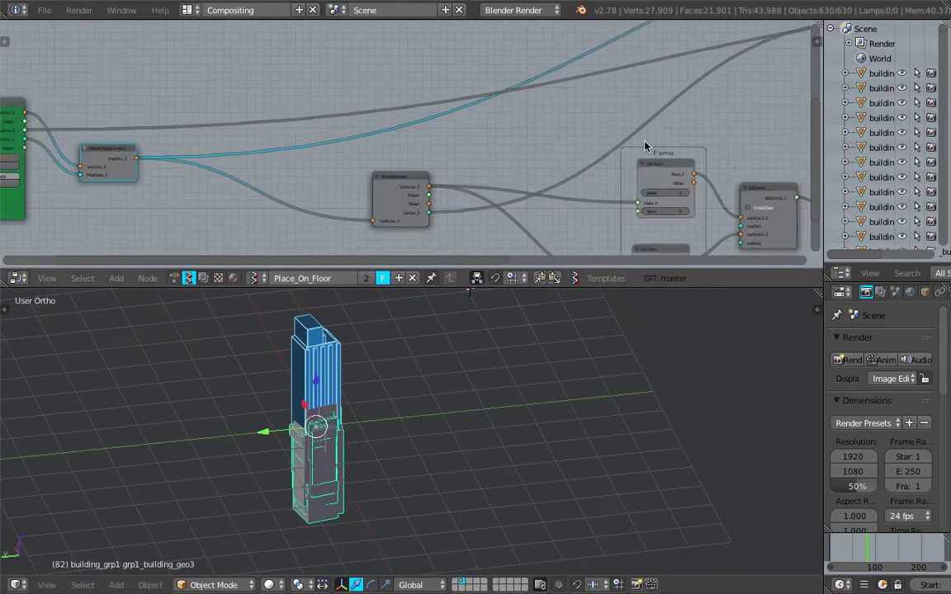
scroll(342, 137, down, 1)
middle_drag(628, 103, 343, 142)
middle_drag(587, 108, 287, 175)
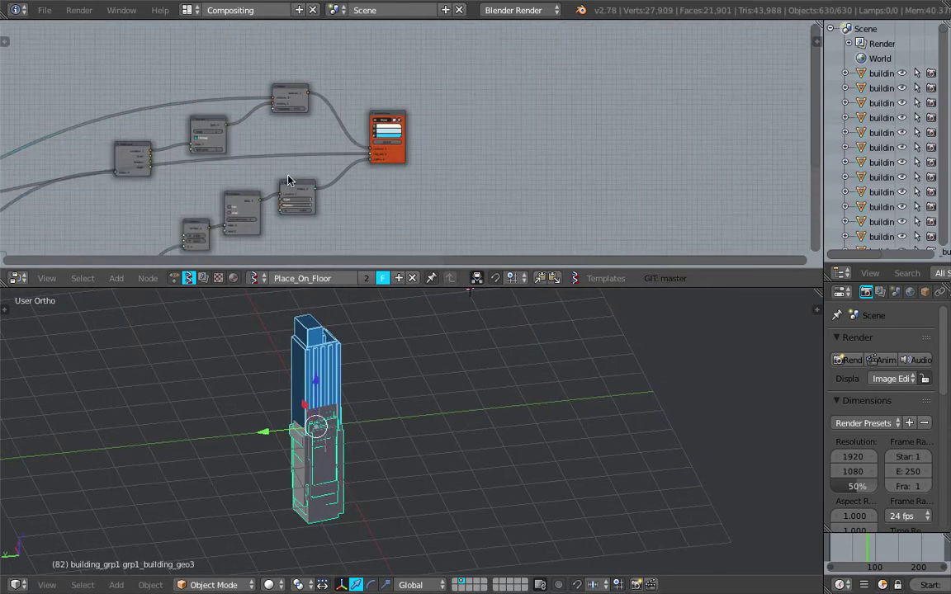
Turn off the Viewer Draw node's preview and enlarge the 3D viewport by shrinking the node editor
scroll(396, 137, up, 2)
middle_drag(384, 414, 421, 299)
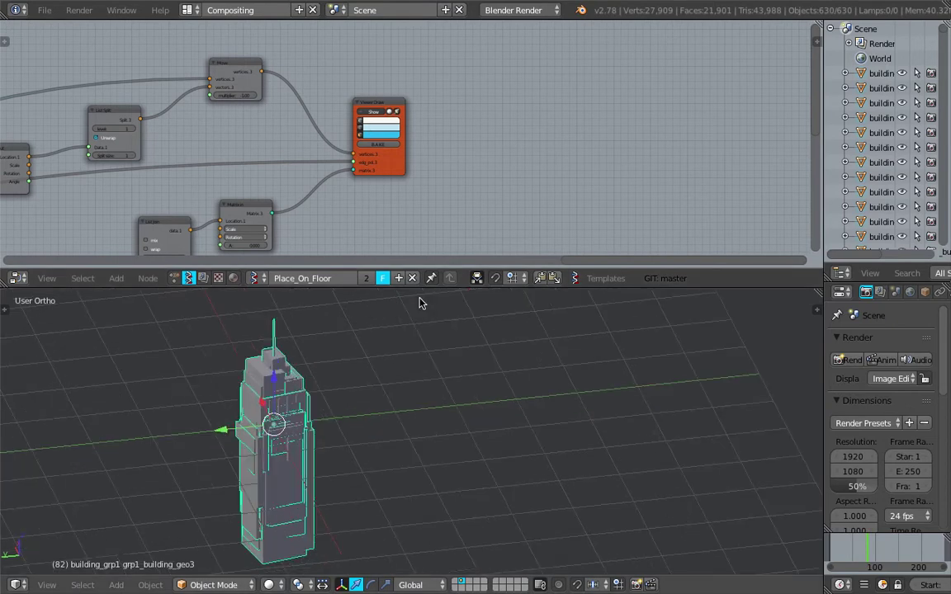
drag(422, 269, 429, 201)
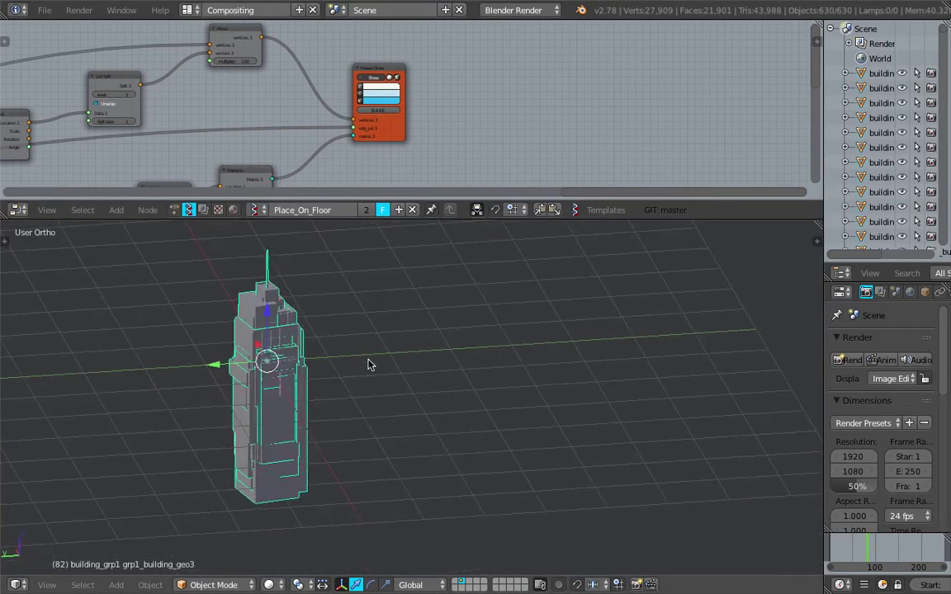
Move four buildings out of the overlapping stack one by one, spacing them along the negative Y side
middle_drag(368, 363, 386, 371)
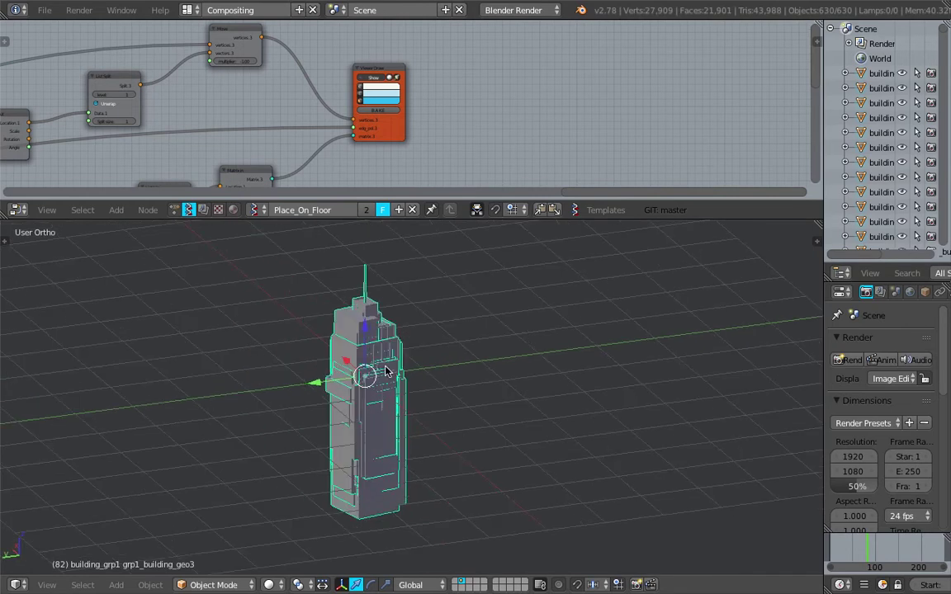
right_click(388, 367)
key(g)
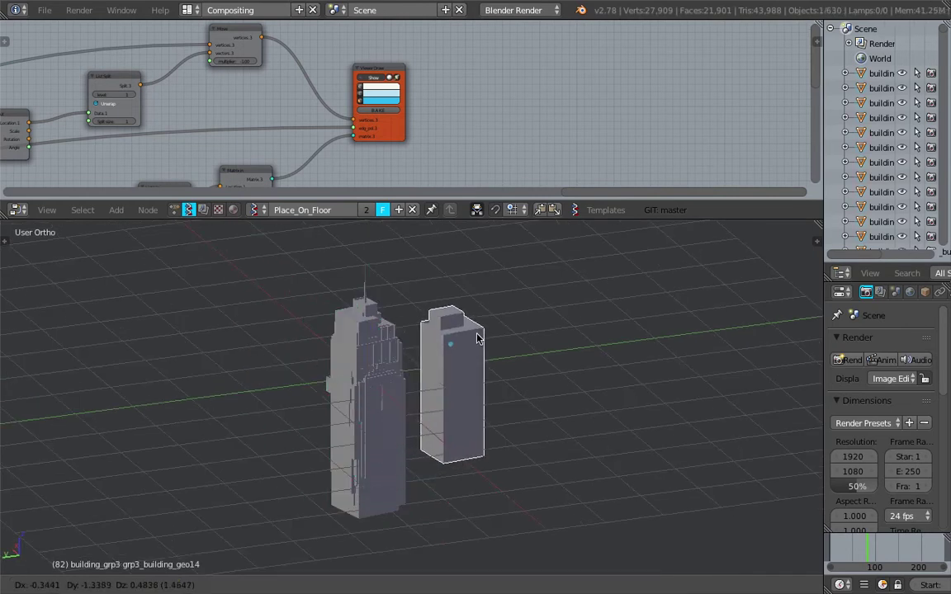
click(477, 334)
right_click(364, 400)
key(g)
click(513, 354)
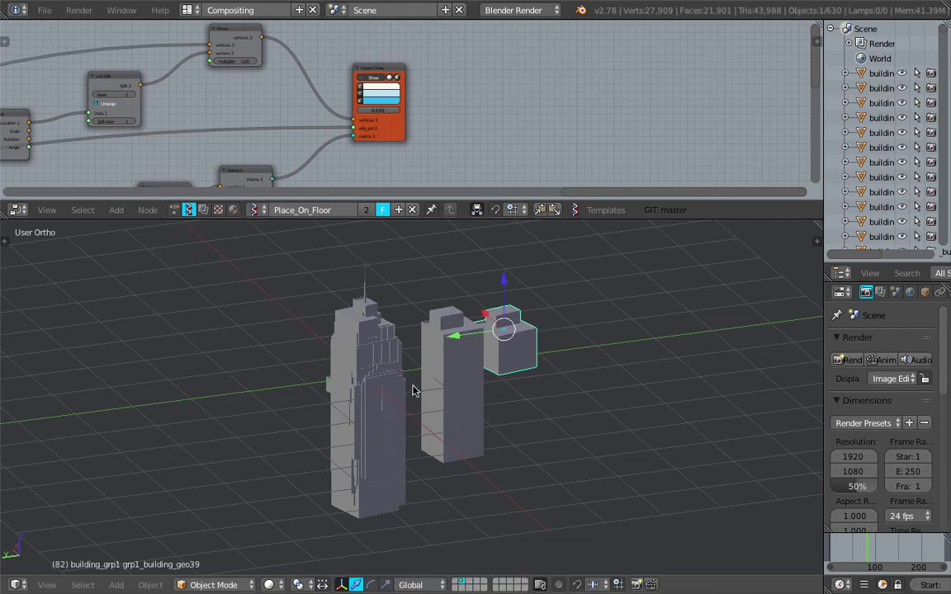
right_click(385, 394)
key(g)
click(584, 334)
right_click(508, 363)
key(g)
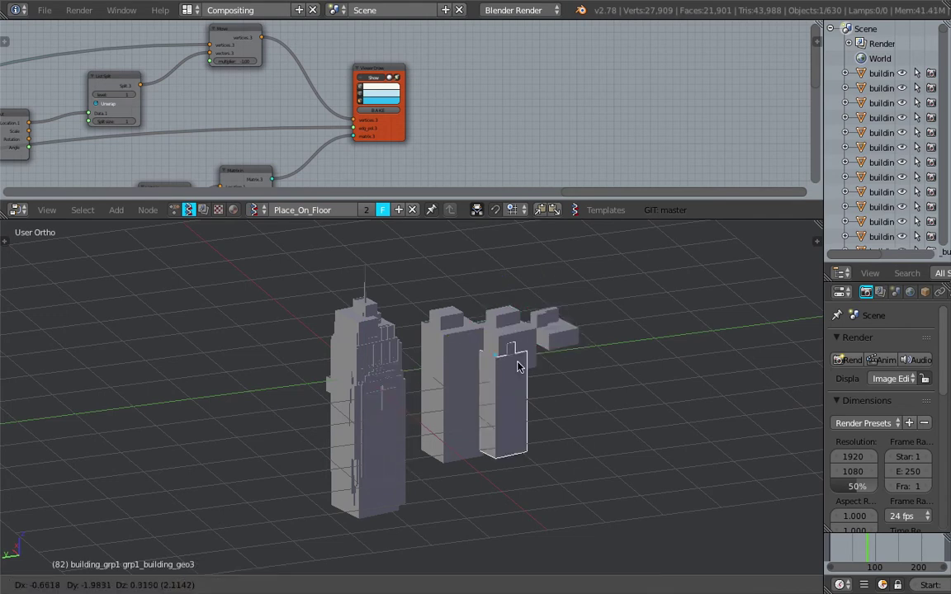
click(652, 322)
Move four more buildings out of the stack to the positive Y side, placing the tallest one behind the others
right_click(365, 382)
key(g)
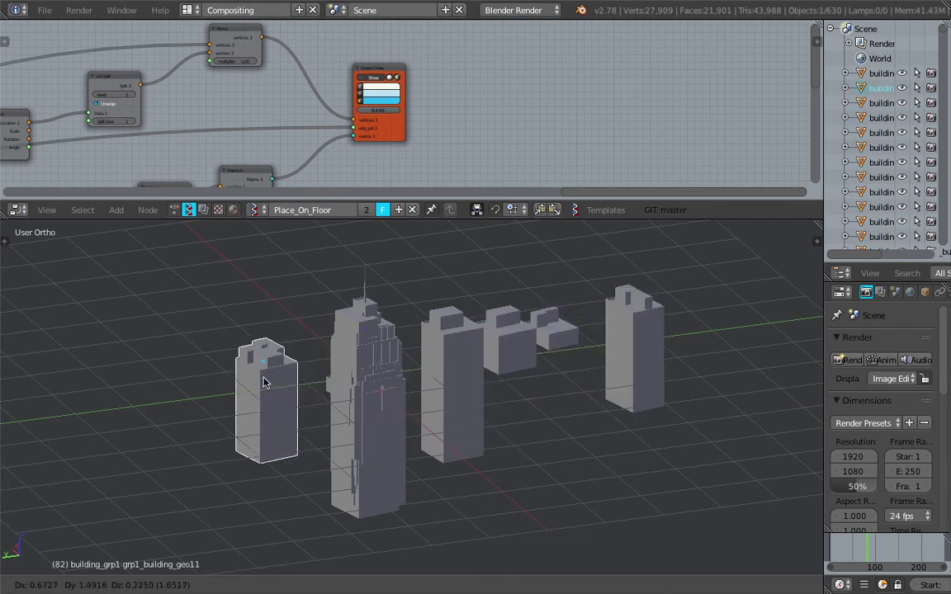
click(355, 382)
right_click(355, 381)
key(g)
click(176, 388)
right_click(355, 394)
key(g)
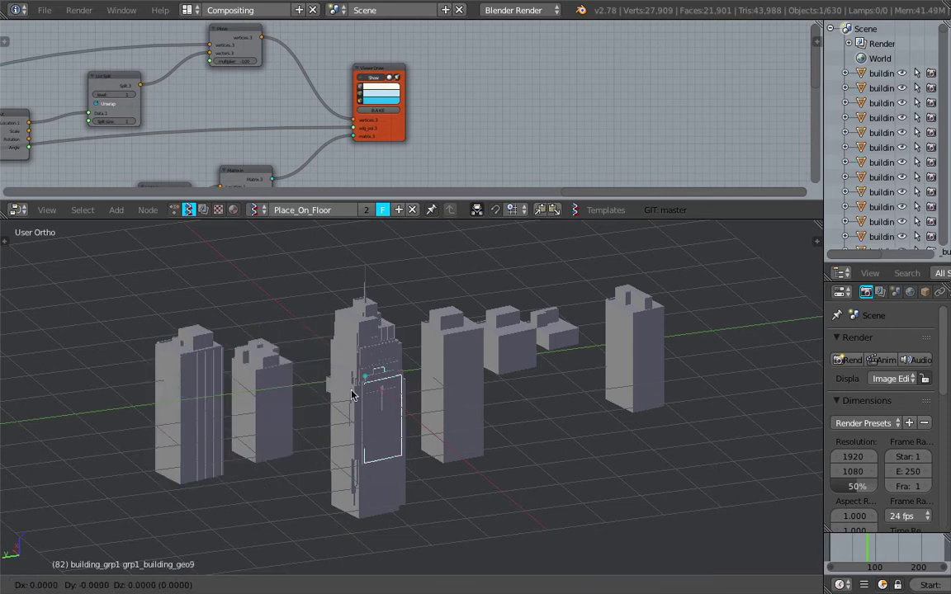
click(114, 400)
right_click(350, 368)
key(g)
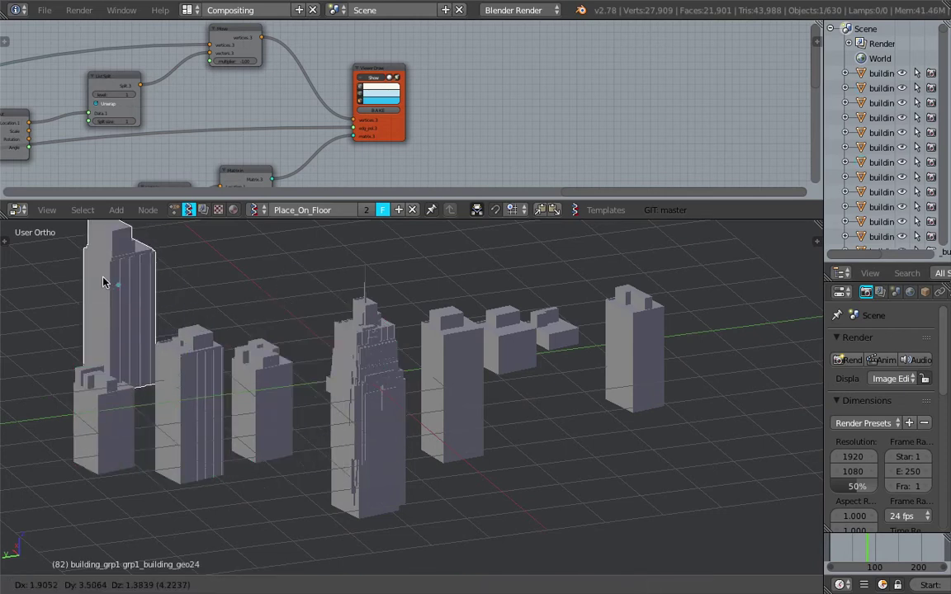
click(102, 279)
Move three further buildings from the central stack and spread them out in a row behind it
shift+middle_drag(322, 332, 419, 401)
right_click(432, 412)
key(g)
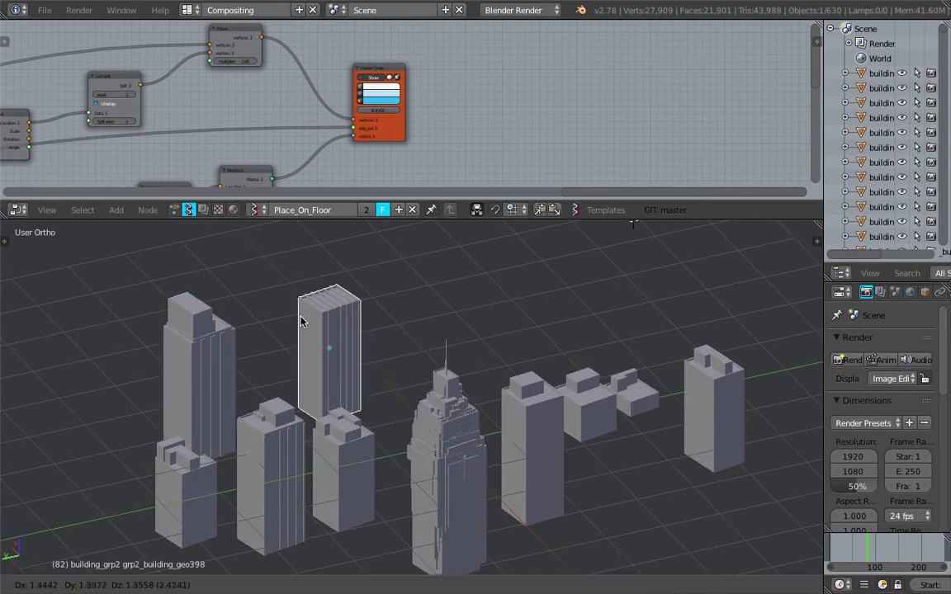
click(279, 294)
right_click(425, 402)
key(g)
click(349, 293)
right_click(450, 409)
scroll(441, 417, down, 1)
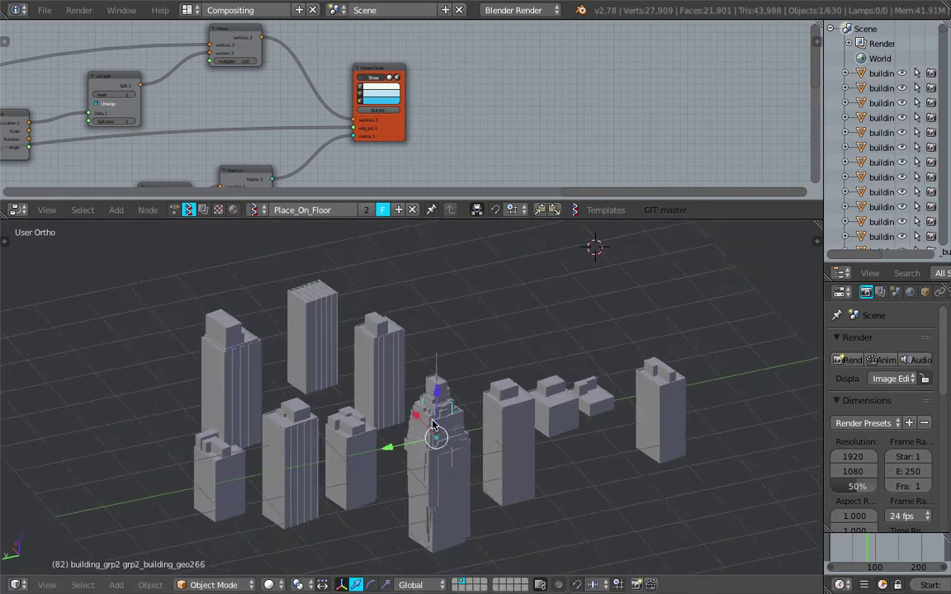
middle_drag(475, 363, 447, 350)
key(g)
click(463, 322)
Move another four buildings from the stack to free spots in the back row toward negative Y, including the one with an antenna
right_click(402, 452)
key(g)
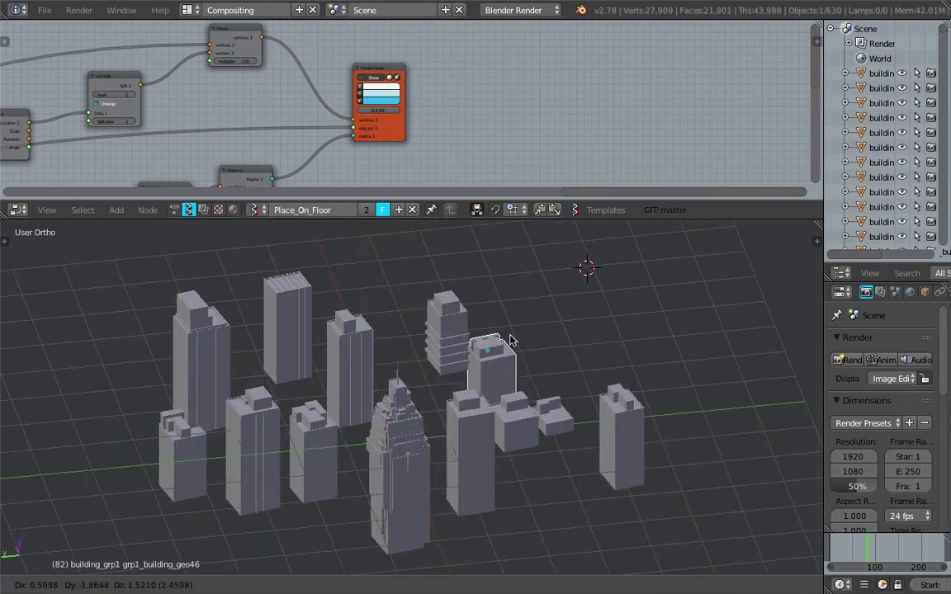
click(510, 332)
right_click(410, 436)
key(g)
click(598, 328)
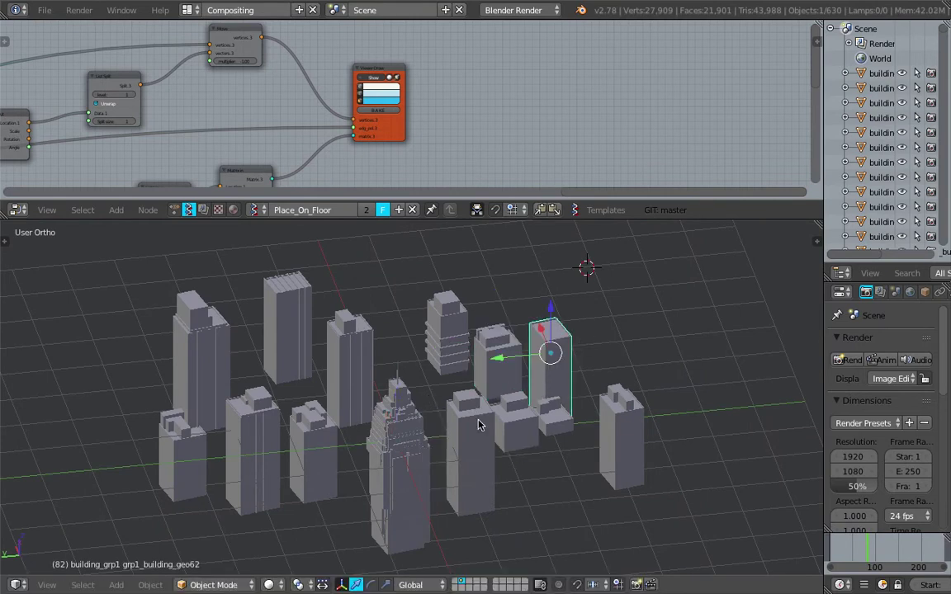
right_click(406, 432)
key(g)
click(670, 322)
right_click(394, 413)
key(g)
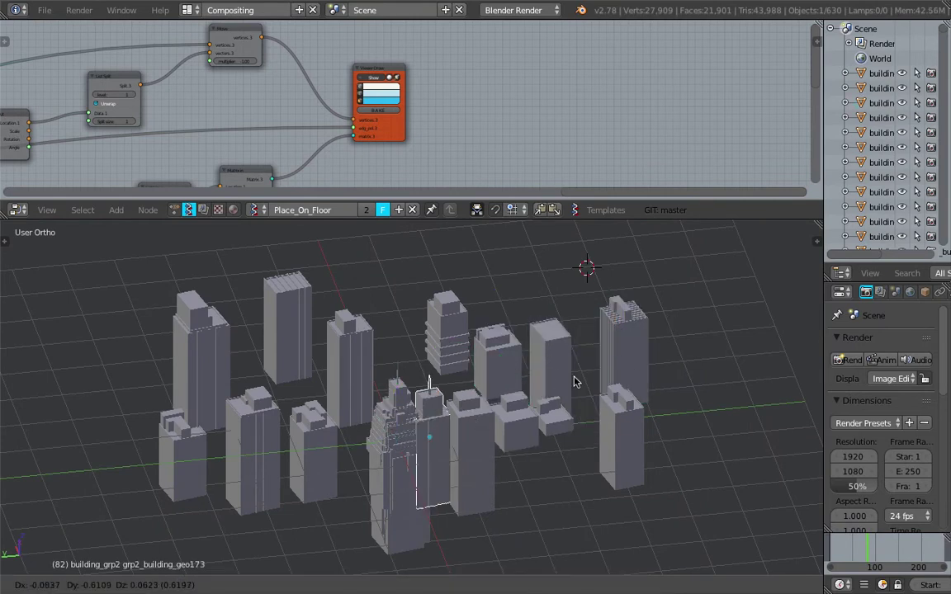
click(673, 357)
Place two more buildings from the stack in front of the buildings on the negative Y side
right_click(402, 430)
key(g)
click(591, 482)
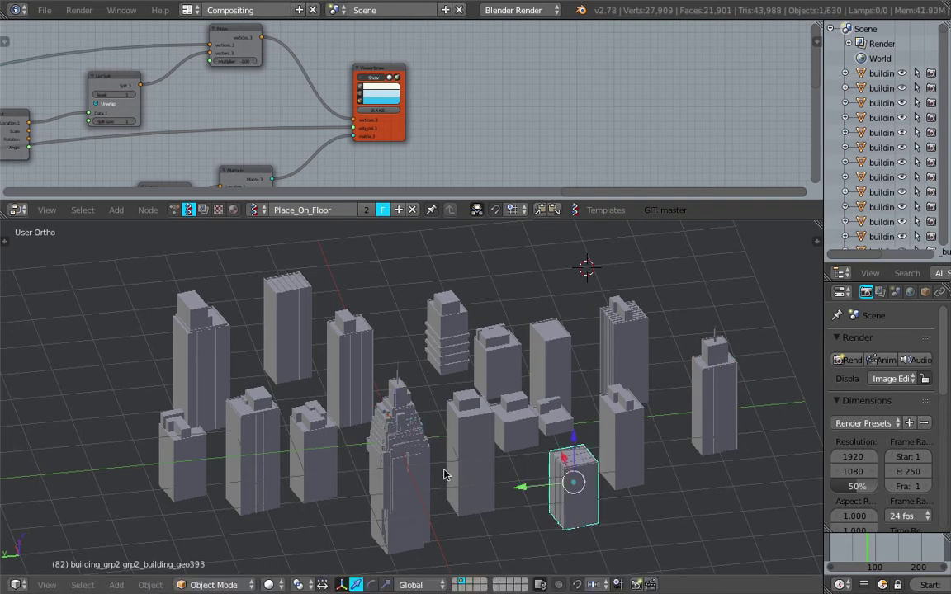
right_click(411, 451)
key(g)
click(586, 469)
key(g)
click(493, 482)
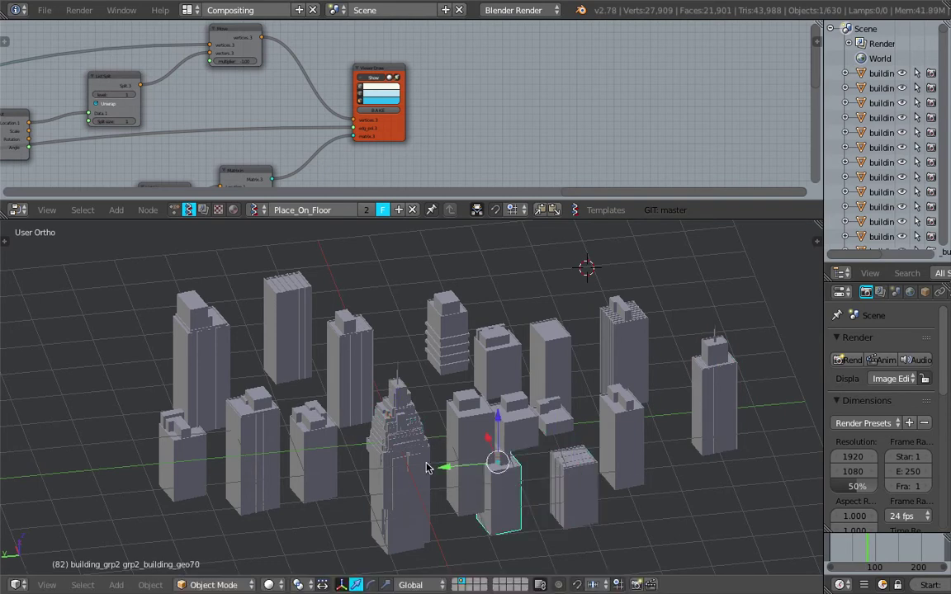
right_click(388, 455)
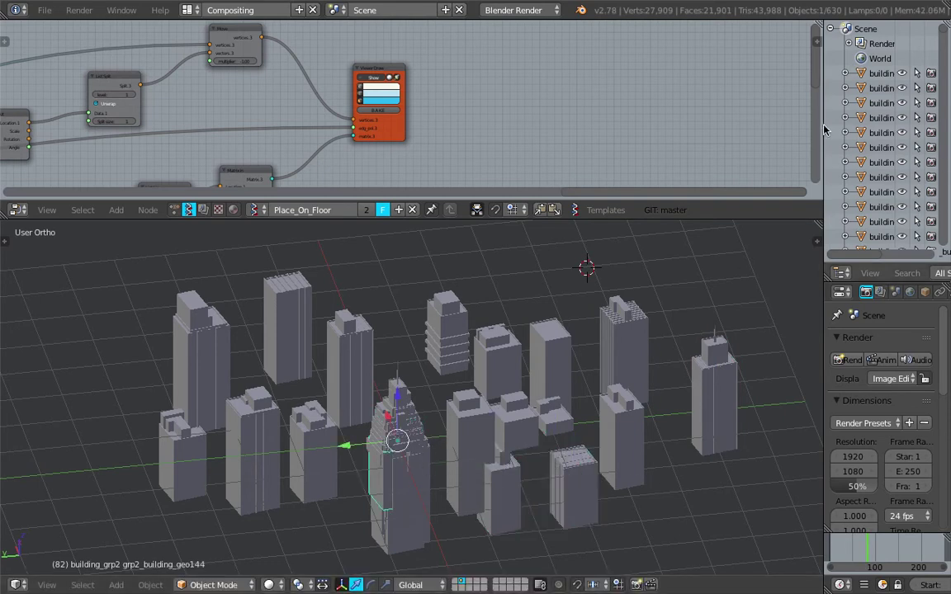
Widen the Outliner to examine the building object names, narrow it again, and look over the spread-out buildings
drag(825, 129, 740, 130)
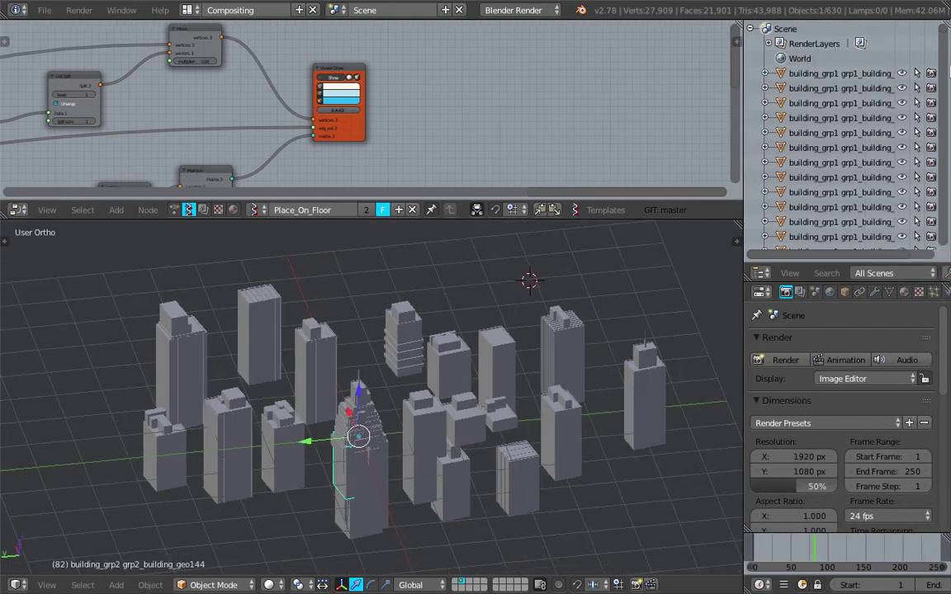
drag(742, 90, 683, 90)
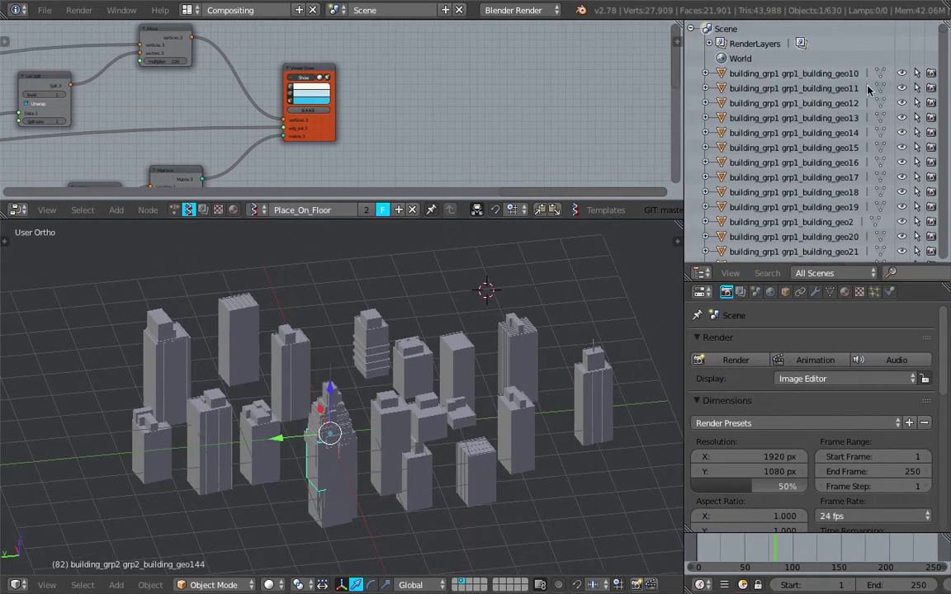
mouse_move(943, 33)
mouse_down()
mouse_move(948, 116)
mouse_move(944, 26)
mouse_up()
drag(684, 101, 948, 101)
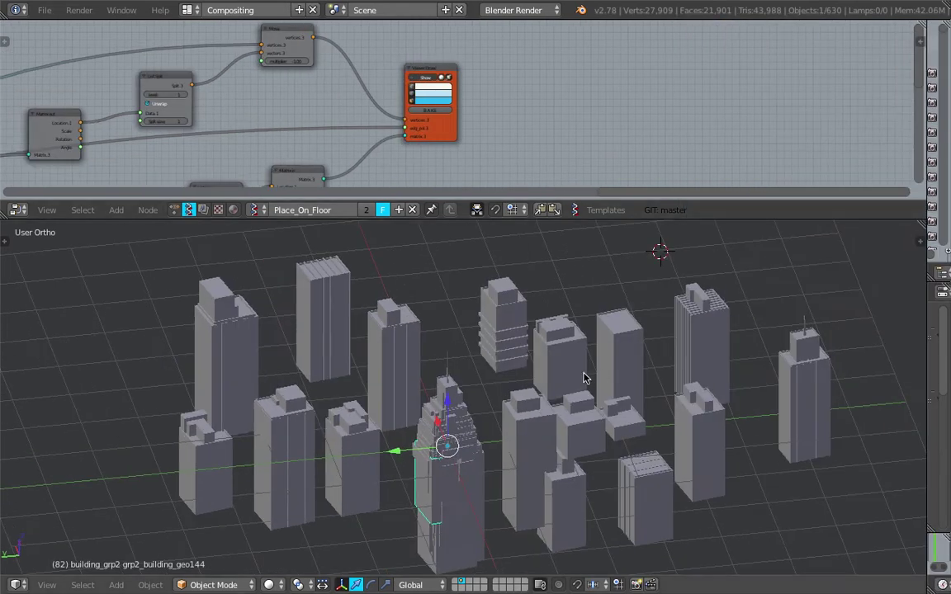
scroll(585, 376, down, 1)
middle_drag(585, 377, 584, 360)
shift+middle_drag(646, 379, 604, 396)
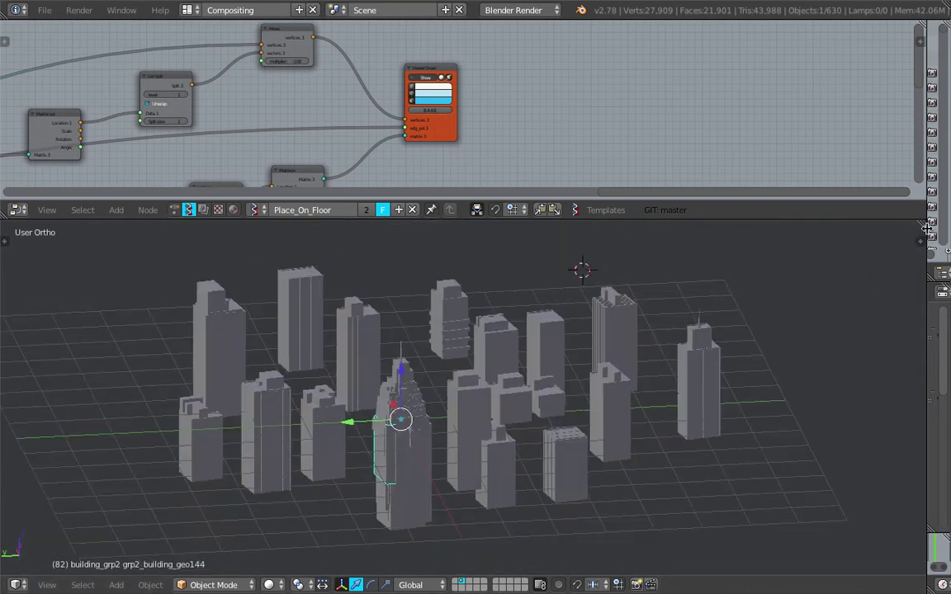
drag(928, 228, 851, 238)
Enlarge the node editor above the 3D viewport to give the Place_On_Floor node tree more room
scroll(508, 130, down, 3)
middle_drag(508, 131, 695, 103)
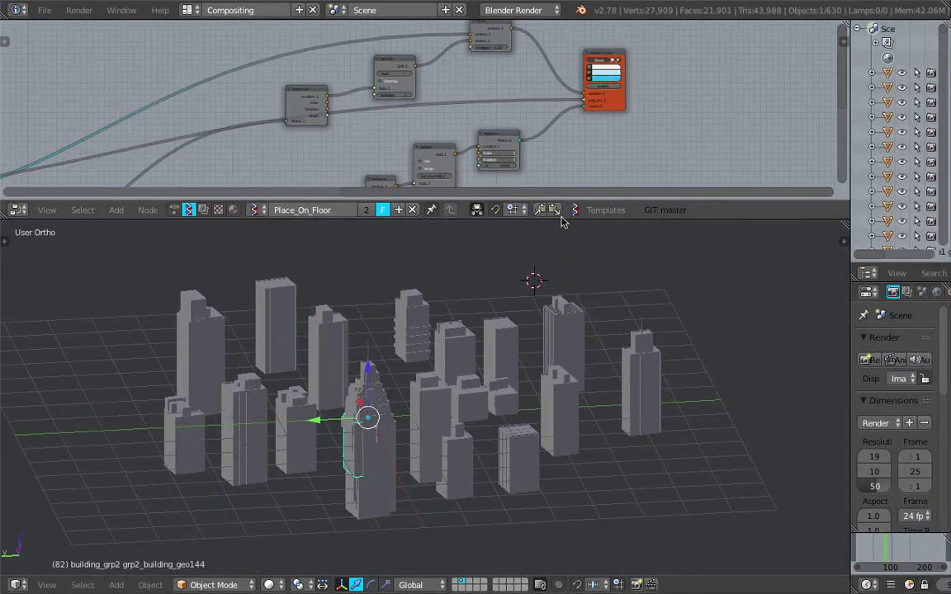
click(561, 221)
drag(560, 219, 562, 235)
drag(581, 314, 580, 359)
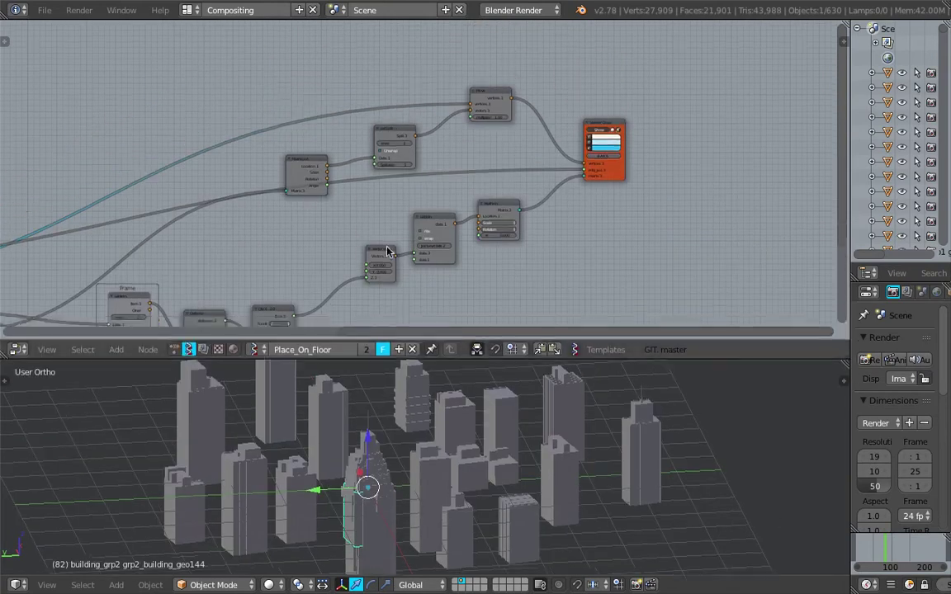
Move the green Objects In node higher in the tree, above the Matrix Apply node
scroll(363, 253, down, 1)
middle_drag(340, 257, 471, 174)
middle_drag(204, 196, 283, 203)
drag(71, 170, 81, 88)
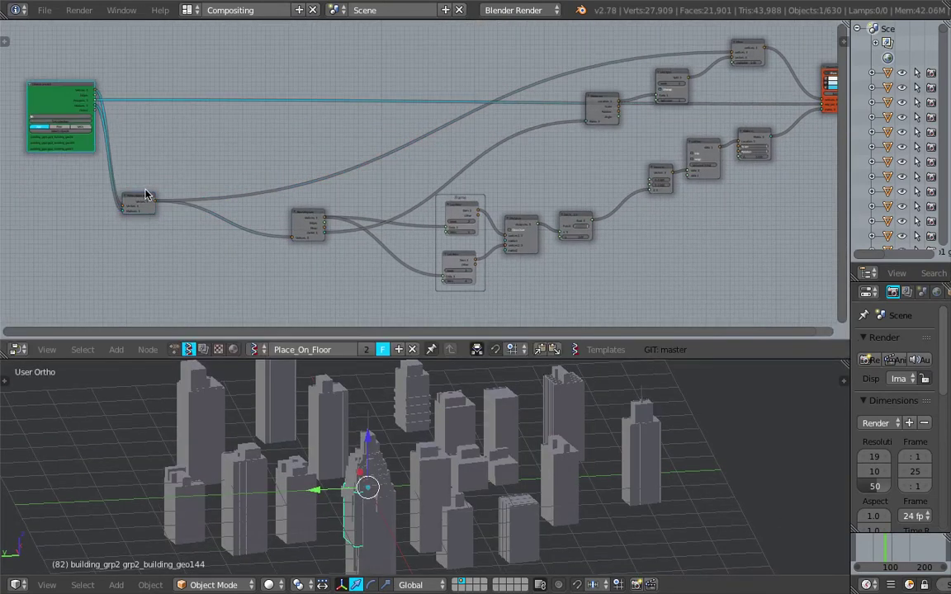
Move the Matrix Apply node up beside Objects In, and spread out the matrix node, List Split and Move nodes
drag(143, 202, 148, 73)
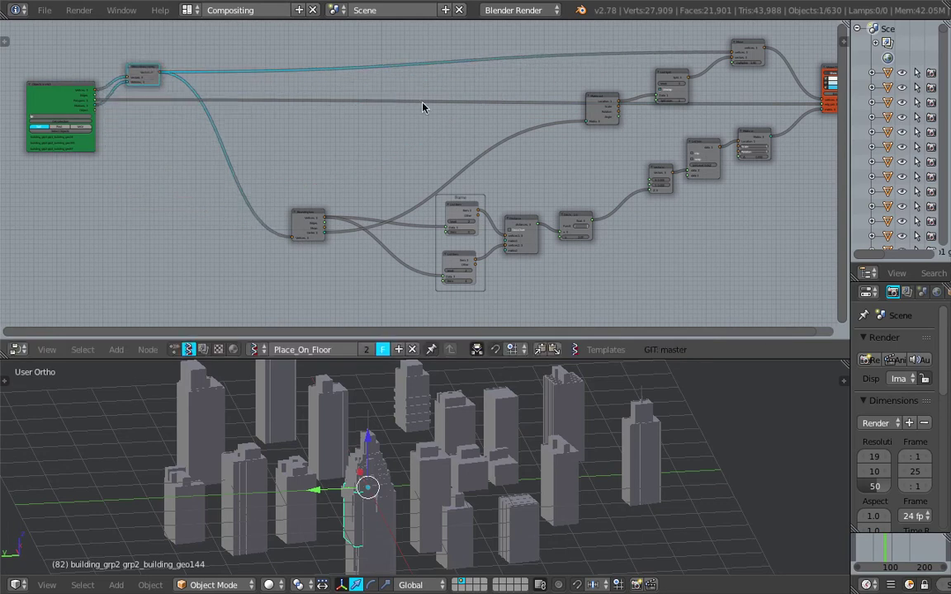
middle_drag(598, 114, 581, 144)
drag(581, 144, 466, 155)
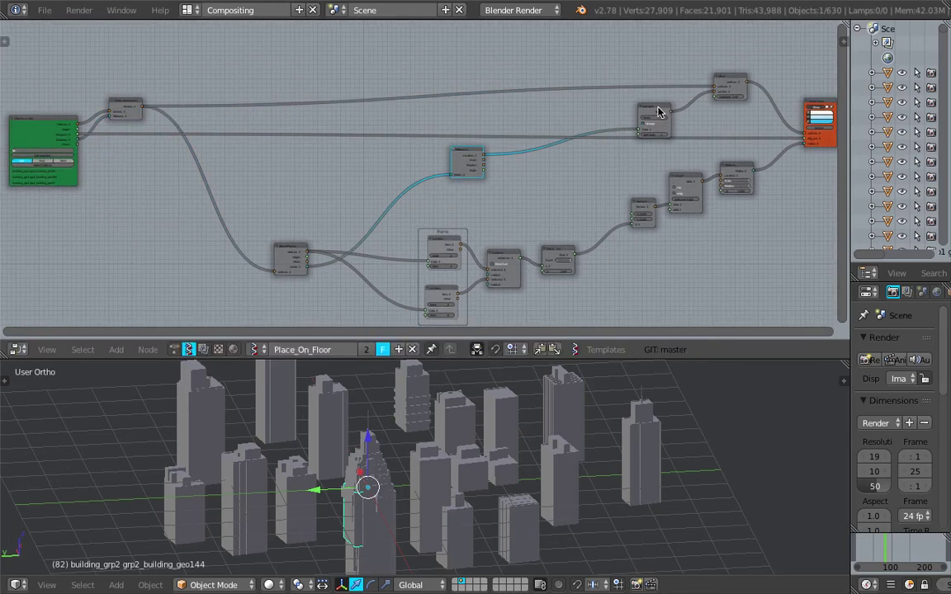
drag(653, 110, 632, 111)
mouse_move(732, 85)
mouse_down()
mouse_move(727, 68)
mouse_move(733, 81)
mouse_up()
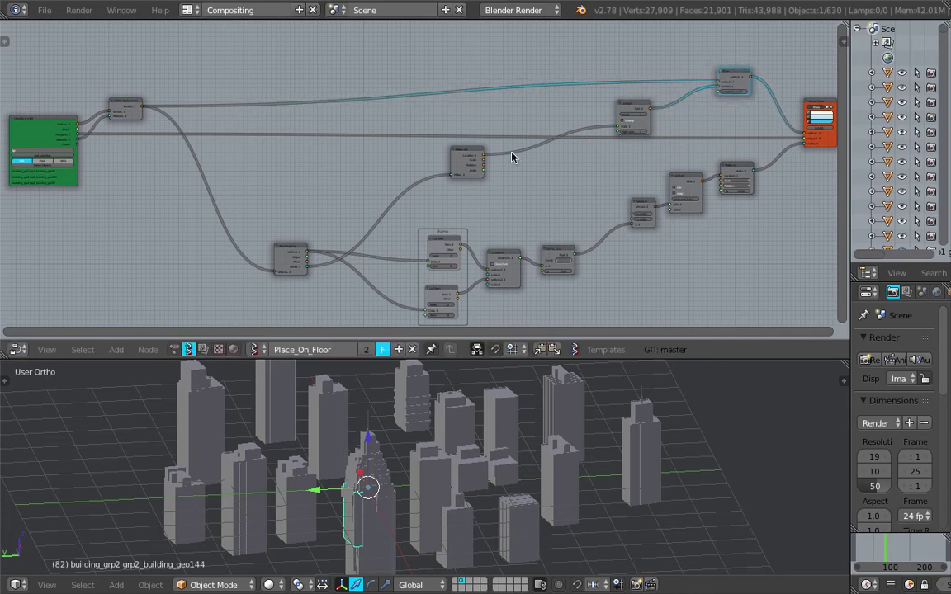
Lower the Viewer Draw node slightly and shift the frame with the two List Item nodes toward the Bounding box node
click(828, 149)
drag(828, 149, 822, 157)
middle_drag(518, 367, 450, 370)
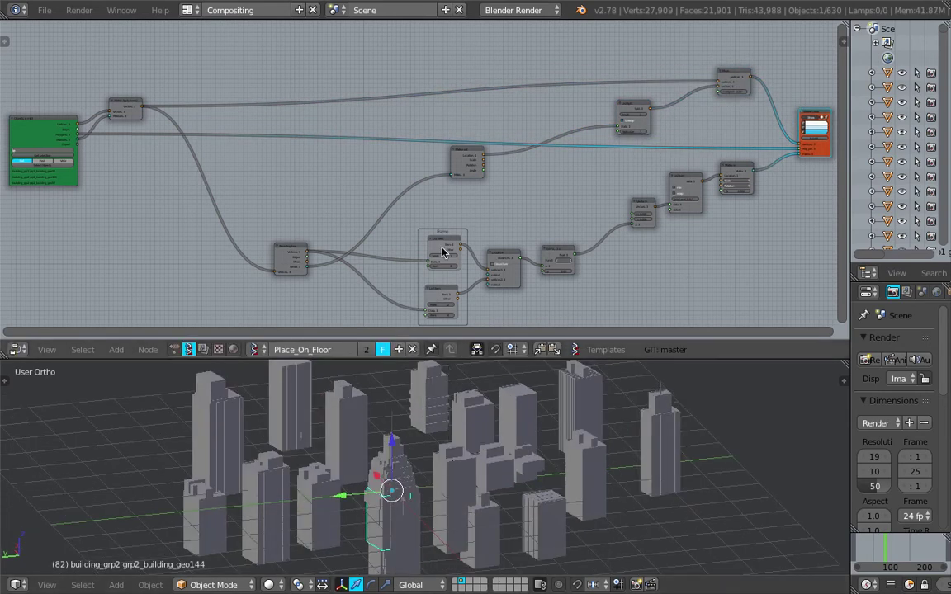
drag(444, 233, 428, 228)
Enlarge the 3D viewport and examine the buildings on the negative Y side in wireframe, returning to solid shading
middle_drag(395, 444, 421, 422)
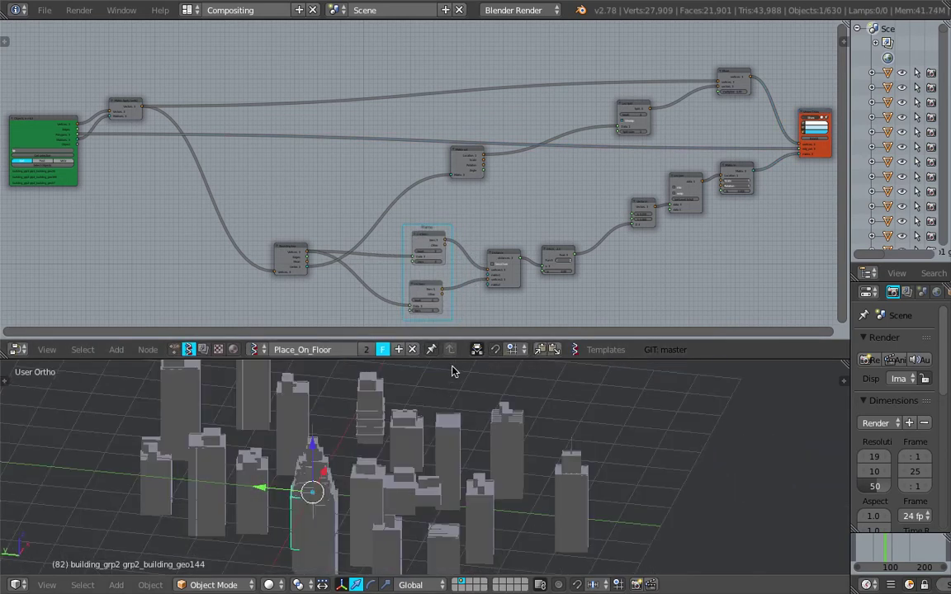
drag(452, 361, 452, 239)
right_click(585, 417)
scroll(588, 417, up, 2)
middle_drag(587, 417, 550, 395)
right_click(463, 336)
key(z)
key(z)
key(z)
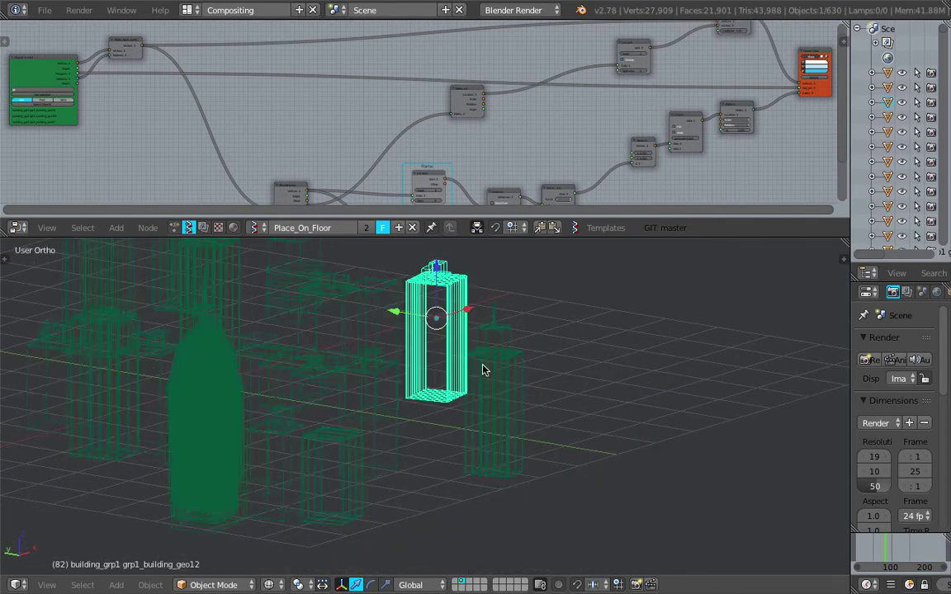
key(z)
Move the tall flat-topped building from the middle rows to the back, beside the rear building on the negative Y side
right_click(484, 374)
middle_drag(484, 375, 560, 389)
right_click(534, 358)
middle_drag(534, 358, 518, 322)
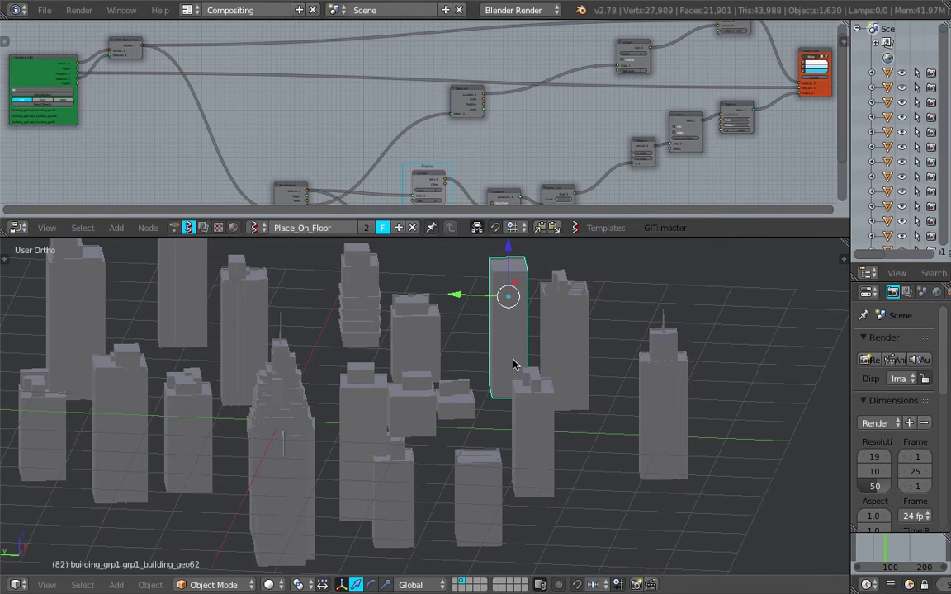
Move four buildings out of the central stack, one in front of the rows and three to the positive Y end
middle_drag(512, 364, 446, 378)
right_drag(405, 403, 330, 493)
right_drag(374, 399, 59, 338)
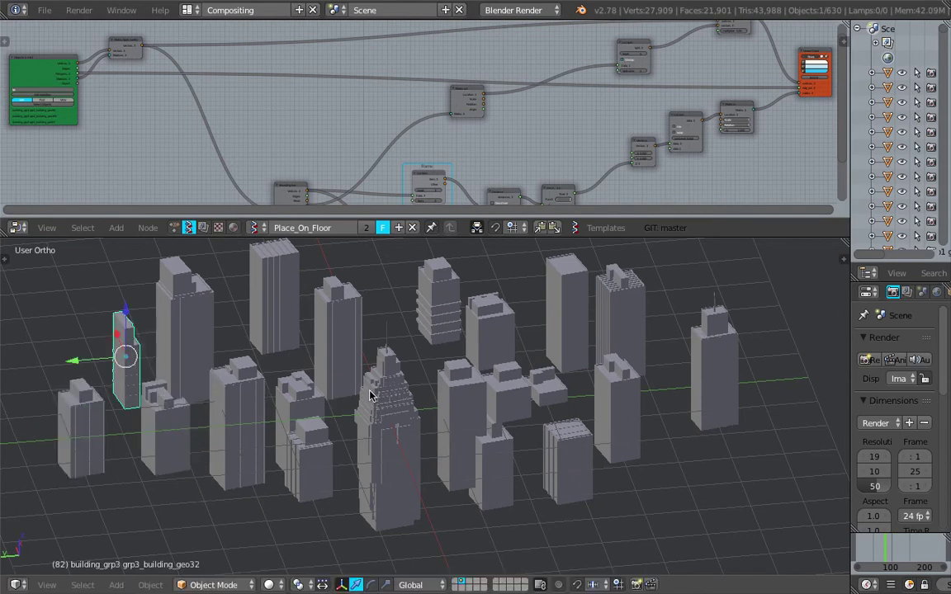
right_drag(334, 359, 64, 316)
middle_drag(363, 370, 398, 378)
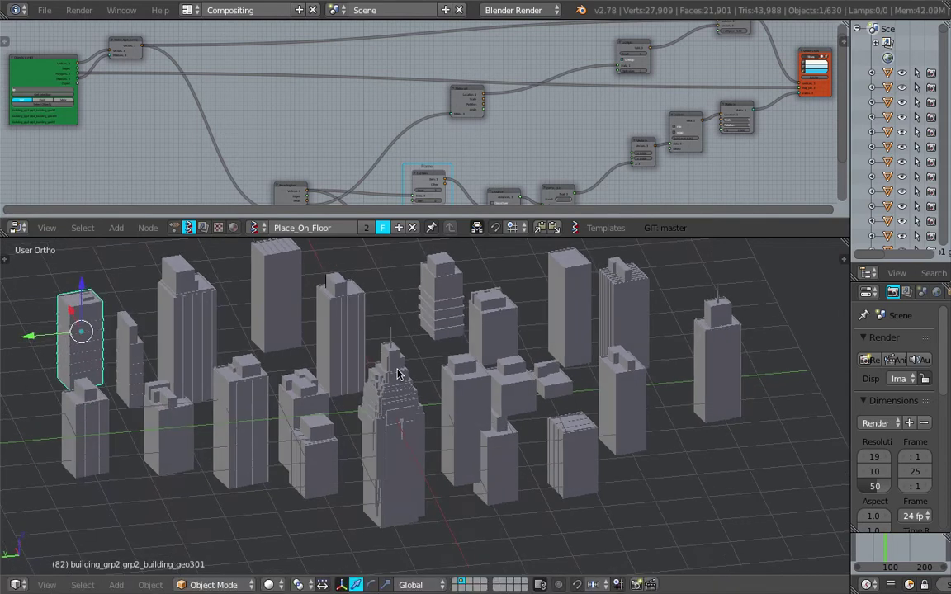
Place the spired tower and one more building from the stack beyond the last buildings on the positive Y side
scroll(399, 378, down, 3)
right_drag(396, 383, 182, 370)
right_drag(419, 399, 146, 383)
scroll(198, 395, up, 6)
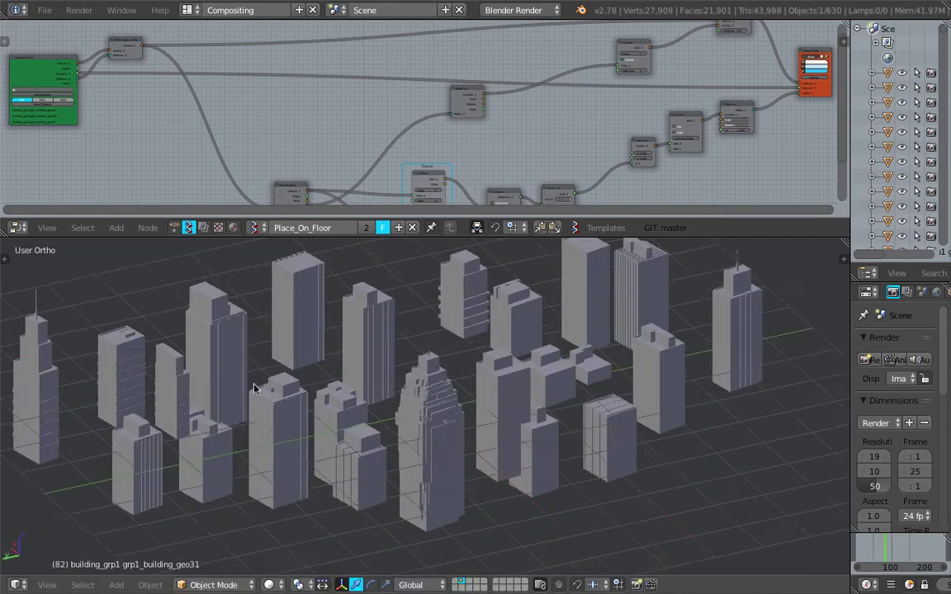
shift+middle_drag(257, 388, 507, 398)
Spread further buildings from the central stack among and behind the buildings on the positive Y side
right_click(492, 386)
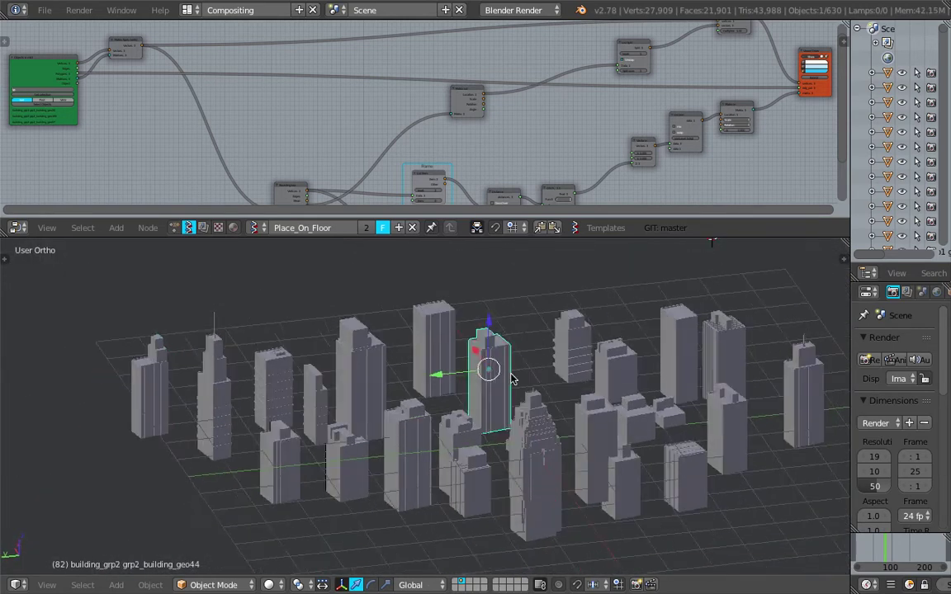
right_drag(512, 378, 512, 358)
right_drag(539, 399, 208, 421)
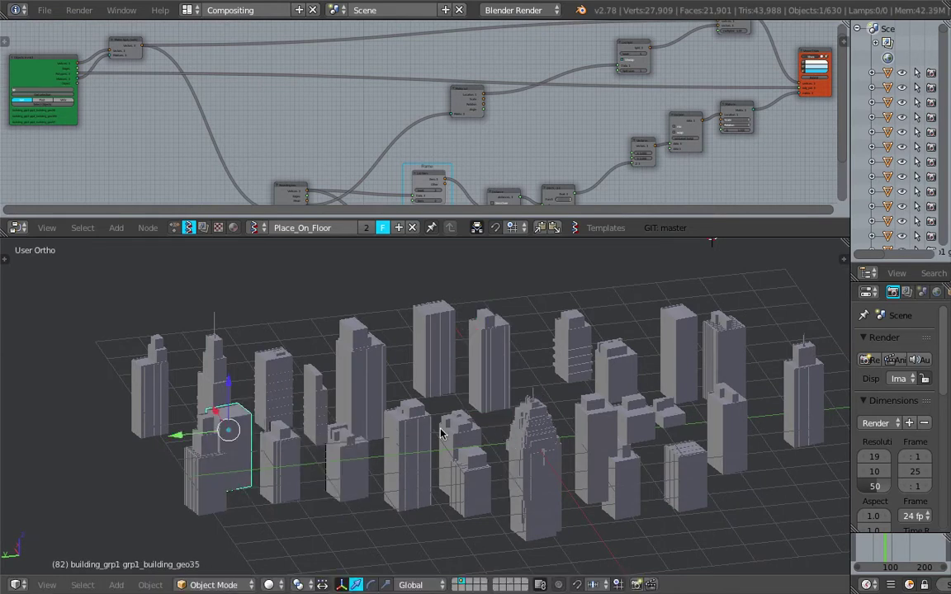
right_drag(522, 430, 813, 398)
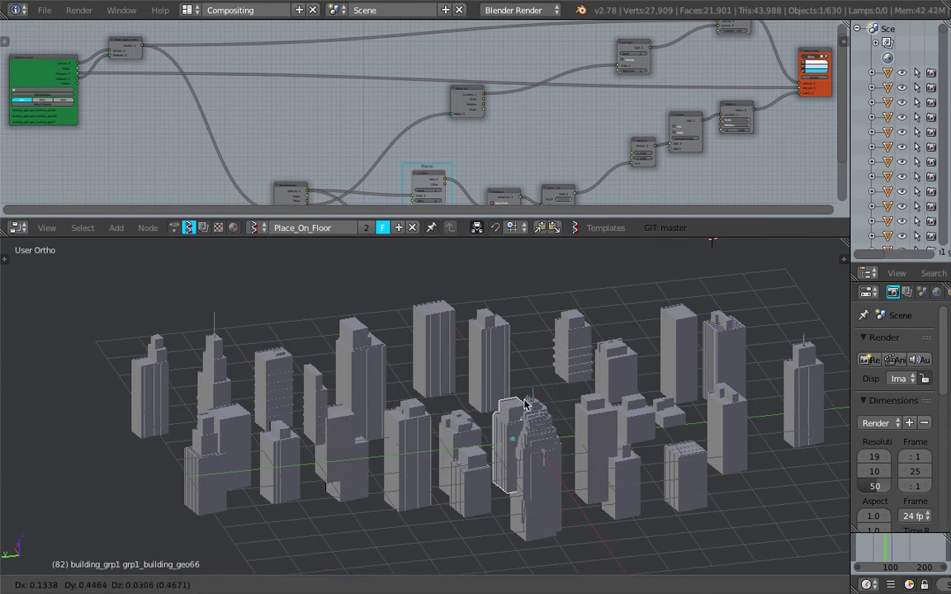
right_drag(531, 421, 295, 294)
Clear the selection and box-select the five buildings on the negative Y side
middle_drag(444, 392, 554, 399)
scroll(510, 416, down, 2)
key(a)
key(a)
key(a)
key(b)
drag(537, 337, 657, 471)
middle_drag(641, 444, 606, 418)
scroll(605, 420, up, 4)
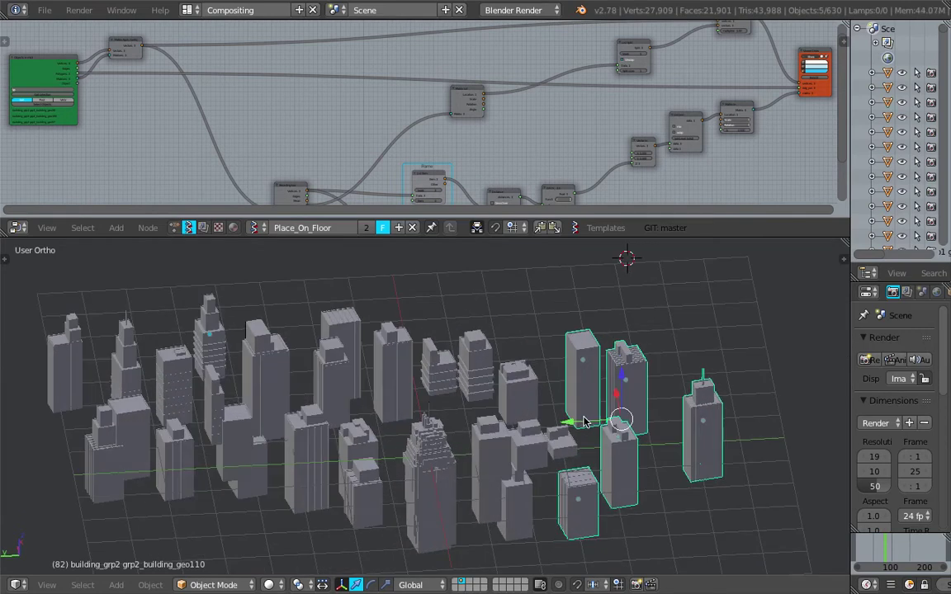
Enlarge the node editor above the 3D viewport while keeping the selected buildings in view
middle_drag(363, 444, 462, 396)
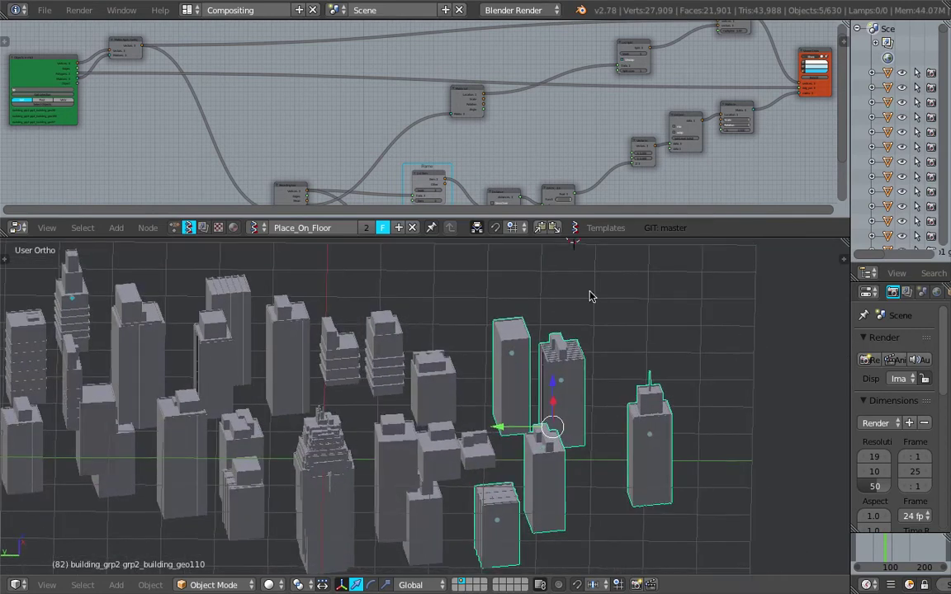
drag(603, 238, 602, 318)
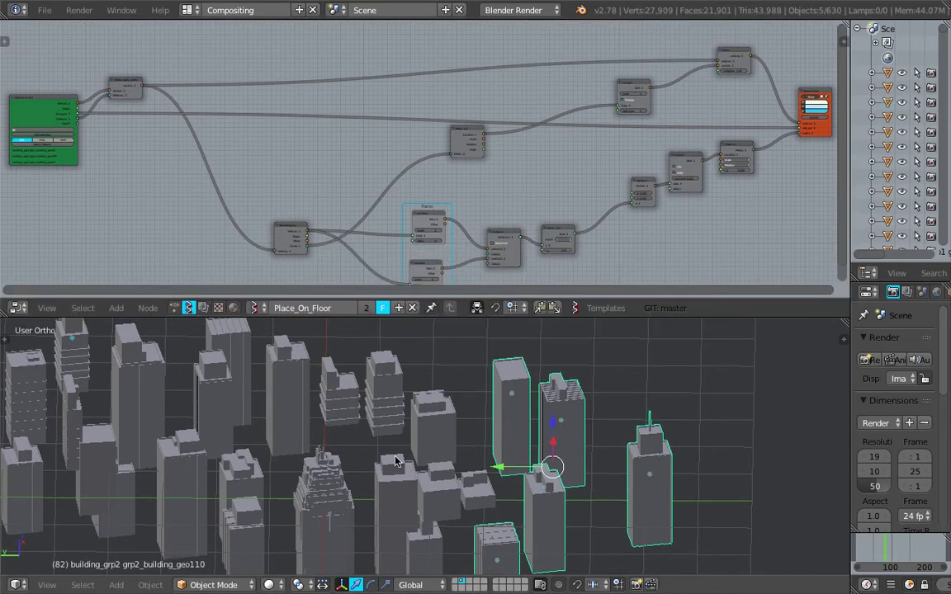
middle_drag(396, 461, 428, 444)
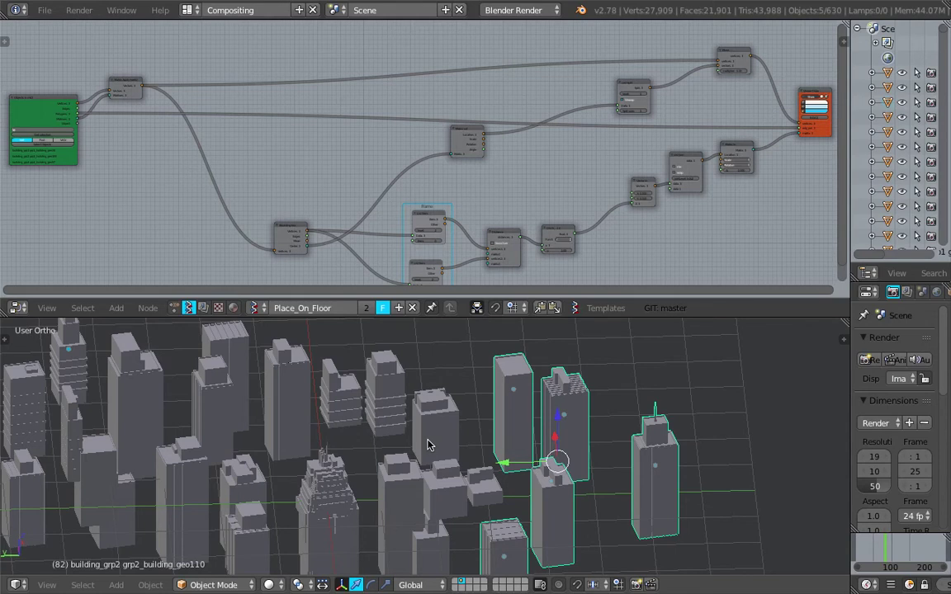
scroll(451, 204, up, 1)
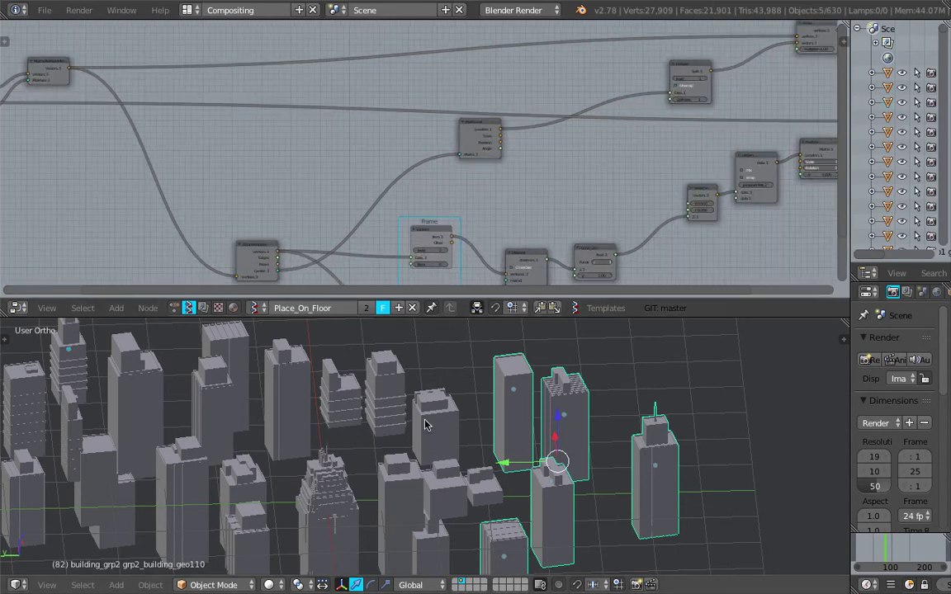
scroll(507, 410, down, 2)
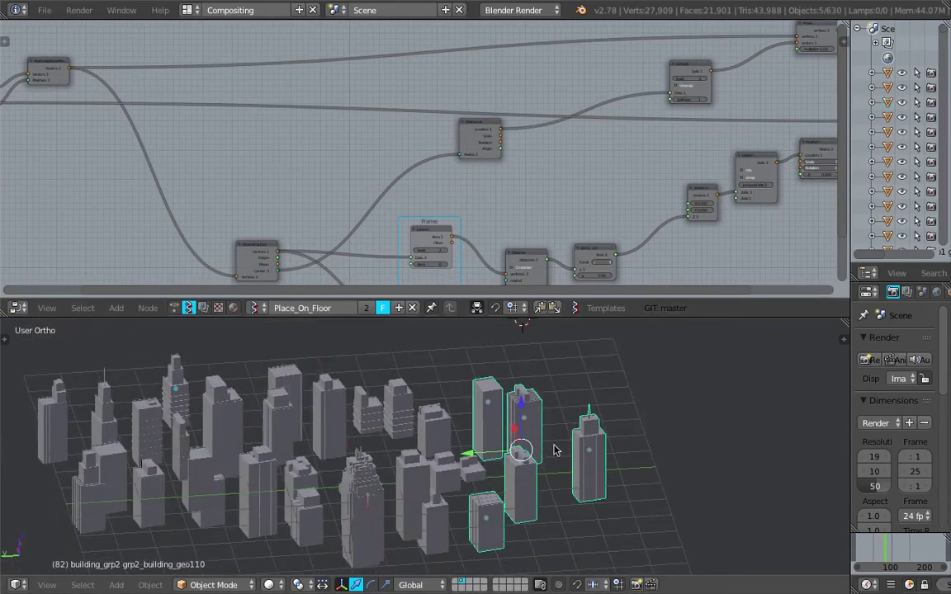
Load the five selected buildings into the Objects in mk3 node, replacing its current object list
middle_drag(288, 215, 487, 231)
scroll(339, 194, up, 4)
middle_drag(136, 184, 457, 206)
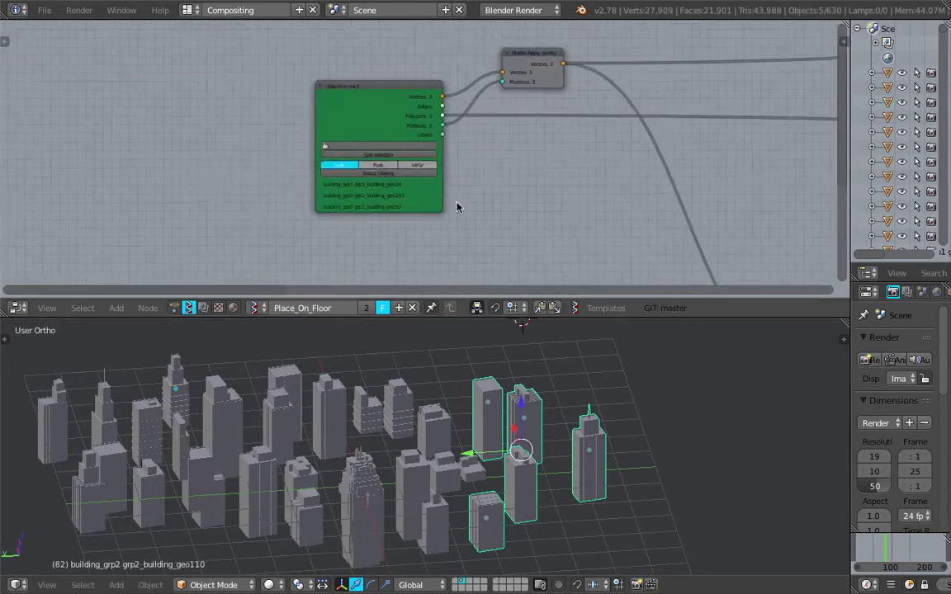
scroll(423, 169, up, 4)
click(354, 156)
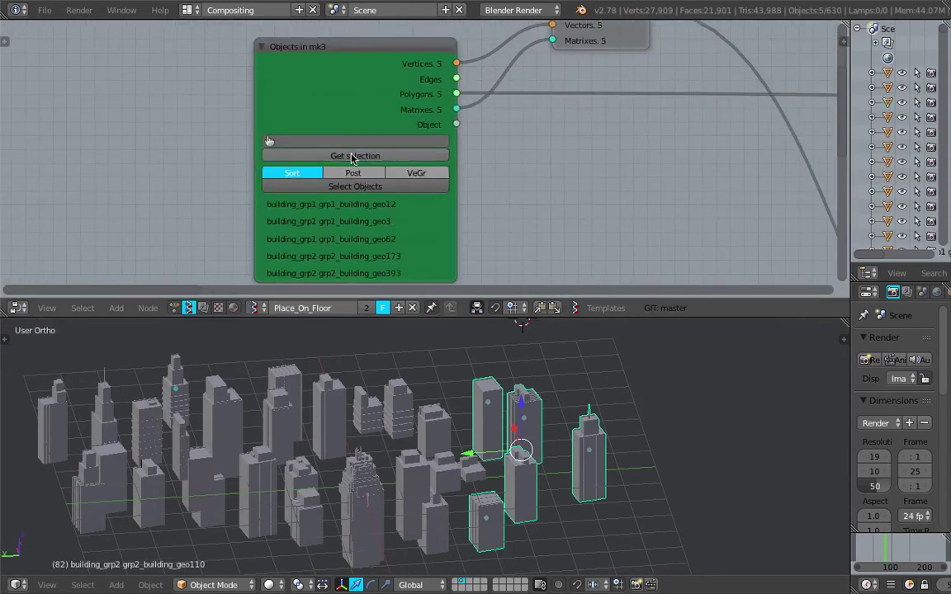
middle_drag(431, 234, 411, 208)
middle_drag(558, 236, 463, 238)
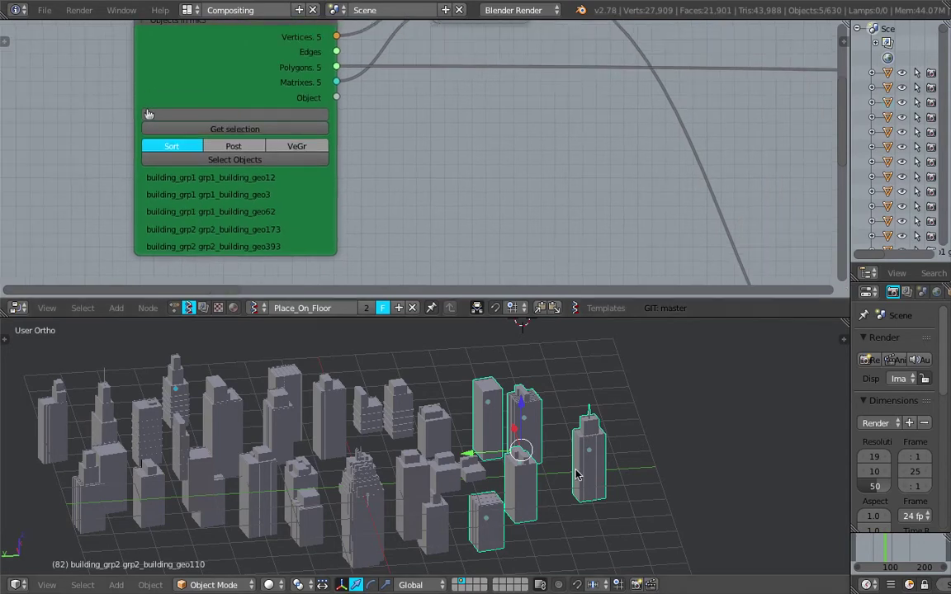
Switch the 3D view to the empty layer 1 and turn on the display of the Viewer Draw node
scroll(522, 434, down, 3)
key(1)
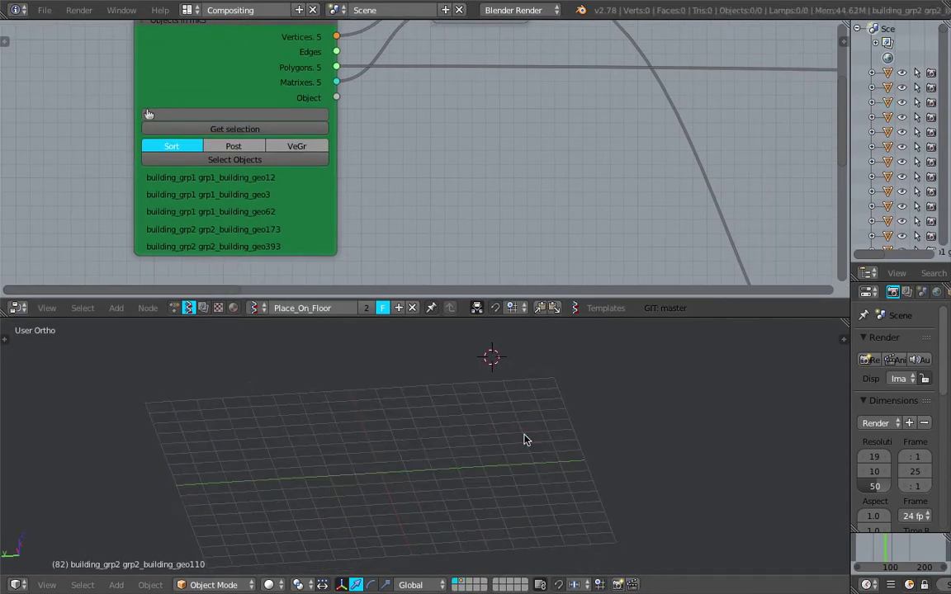
middle_drag(587, 156, 274, 125)
scroll(351, 165, down, 5)
middle_drag(813, 130, 536, 170)
scroll(534, 170, down, 12)
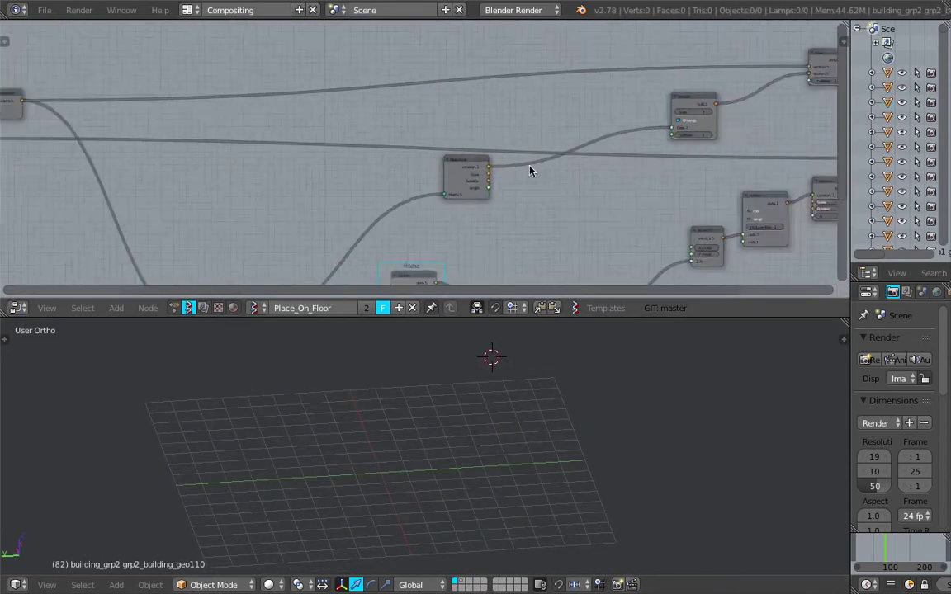
middle_drag(484, 142, 245, 188)
scroll(382, 125, up, 4)
scroll(384, 126, up, 7)
middle_drag(613, 142, 558, 162)
click(523, 126)
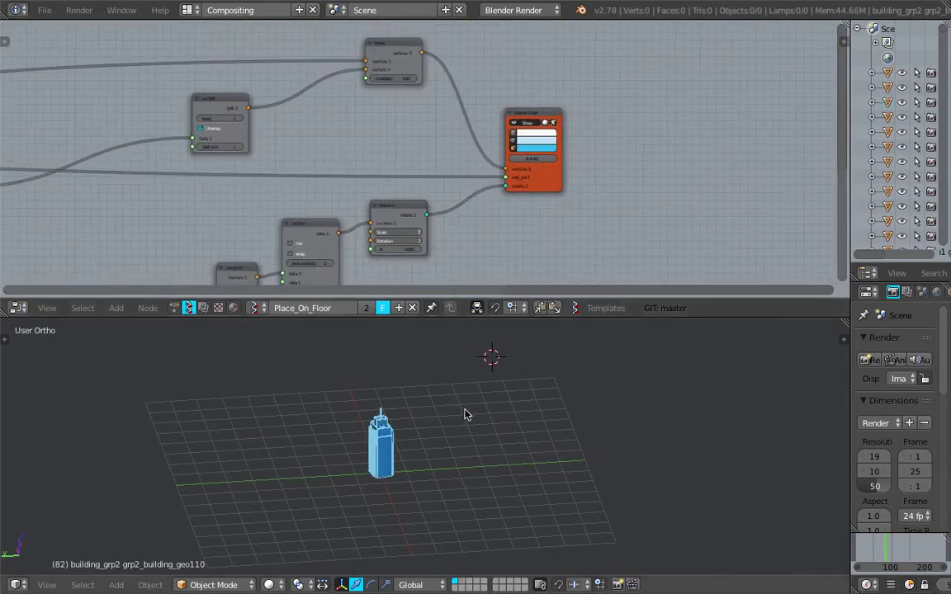
View the previewed building from above and save over random_qtown_city_008_place_on_floor.blend
scroll(389, 452, up, 5)
middle_drag(389, 453, 376, 472)
key(ctrl+s)
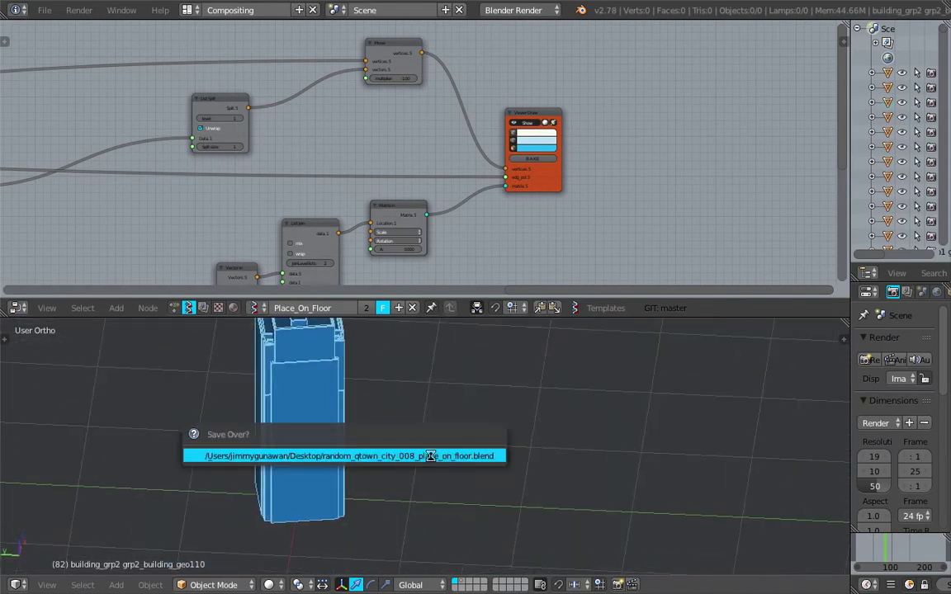
middle_drag(435, 455, 328, 479)
key(ctrl+s)
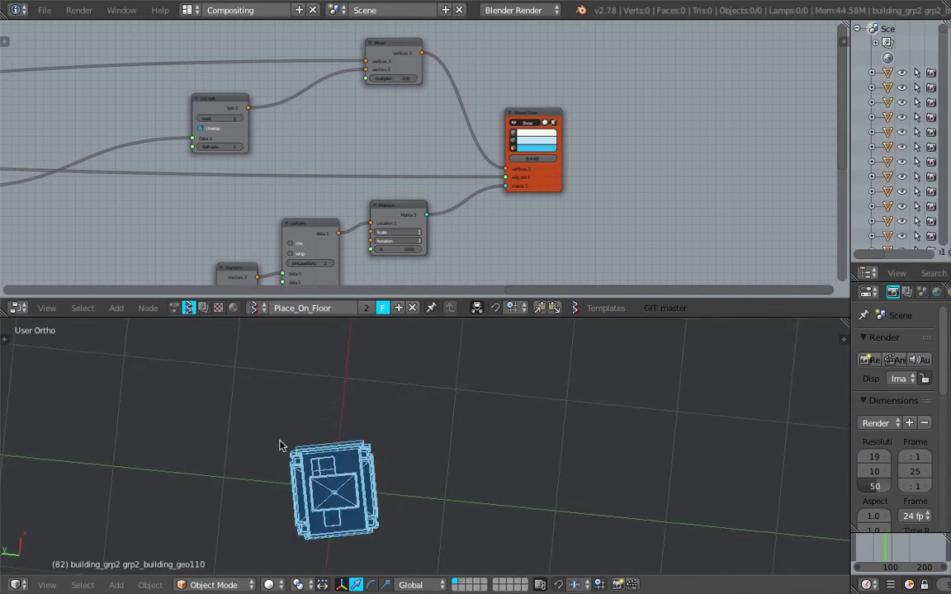
middle_drag(405, 453, 391, 488)
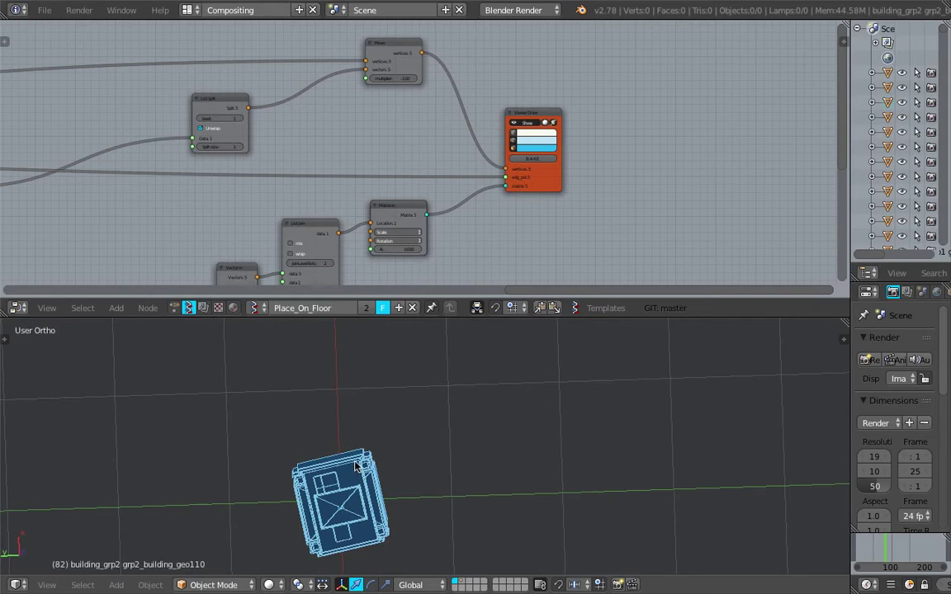
scroll(355, 467, down, 2)
shift+middle_drag(370, 449, 397, 432)
key(ctrl+s)
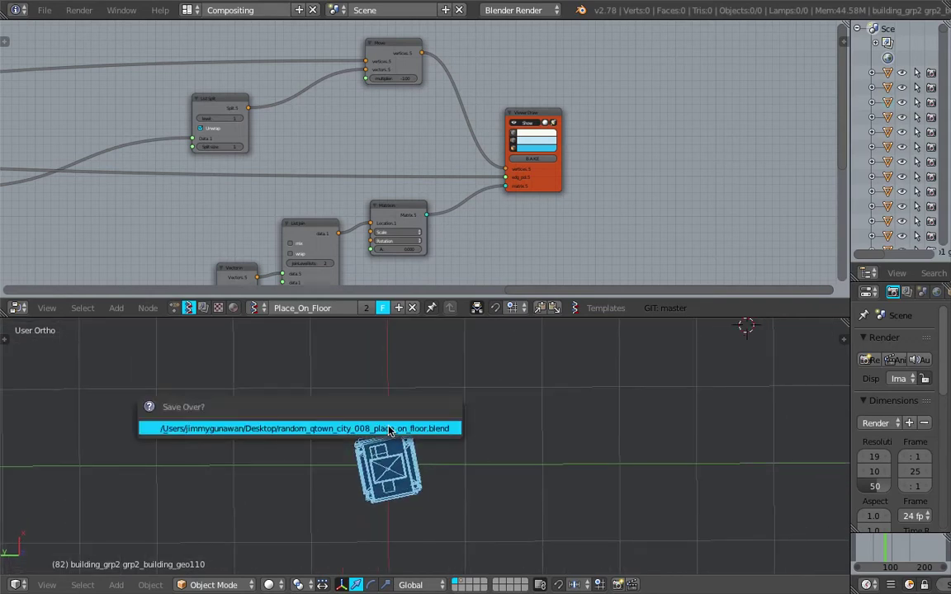
click(388, 430)
Shift the matrix node fed by the Bounding box center closer to List Split and adjust the layout around the Bounding box branch
middle_drag(283, 185, 351, 163)
drag(315, 137, 337, 148)
middle_drag(316, 243, 531, 73)
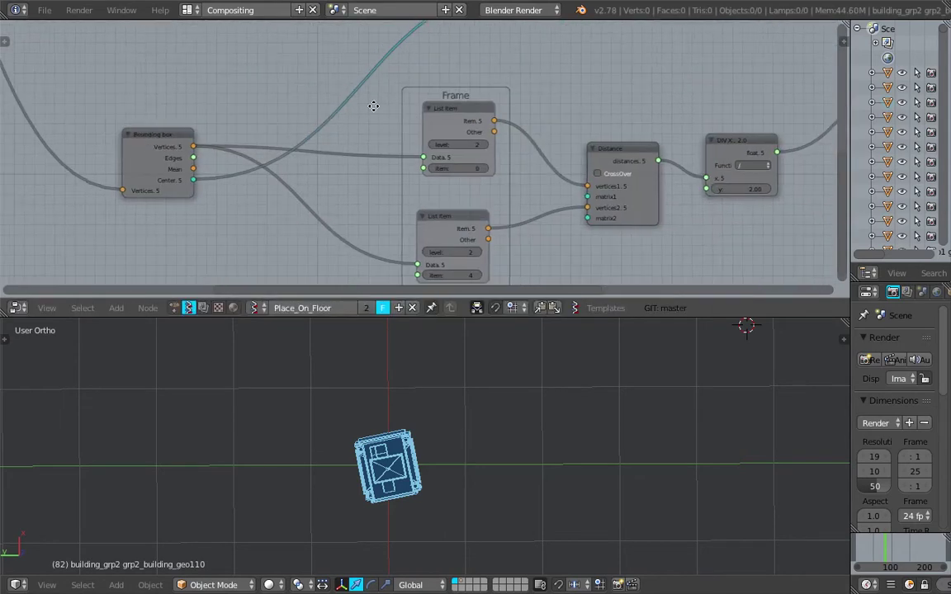
middle_drag(336, 96, 505, 100)
drag(348, 141, 382, 107)
Move the Matrix in node slightly farther from the List Join node
mouse_move(575, 100)
middle_down()
mouse_move(319, 246)
mouse_move(395, 241)
mouse_move(405, 201)
middle_up()
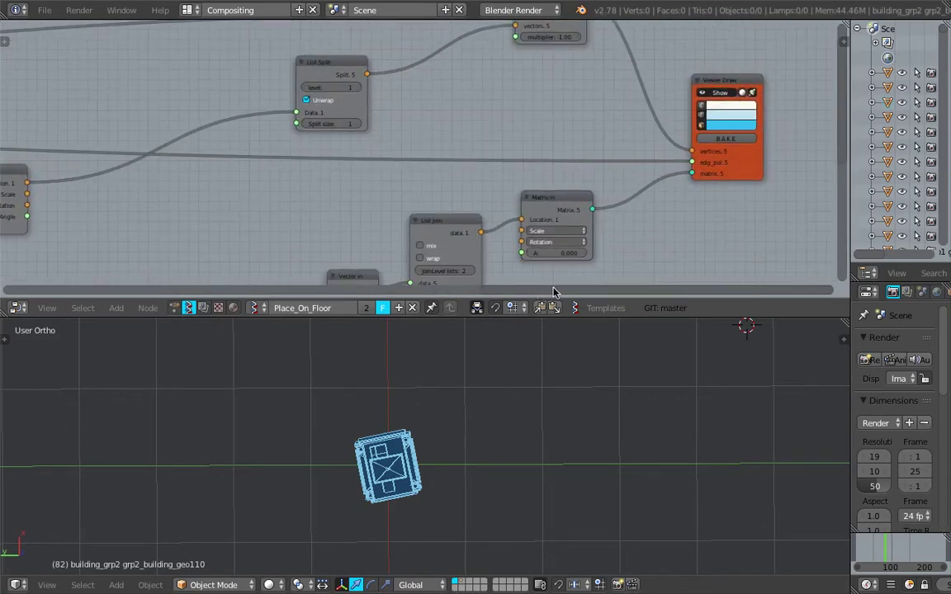
middle_drag(512, 185, 484, 116)
drag(526, 133, 551, 145)
scroll(602, 218, up, 3)
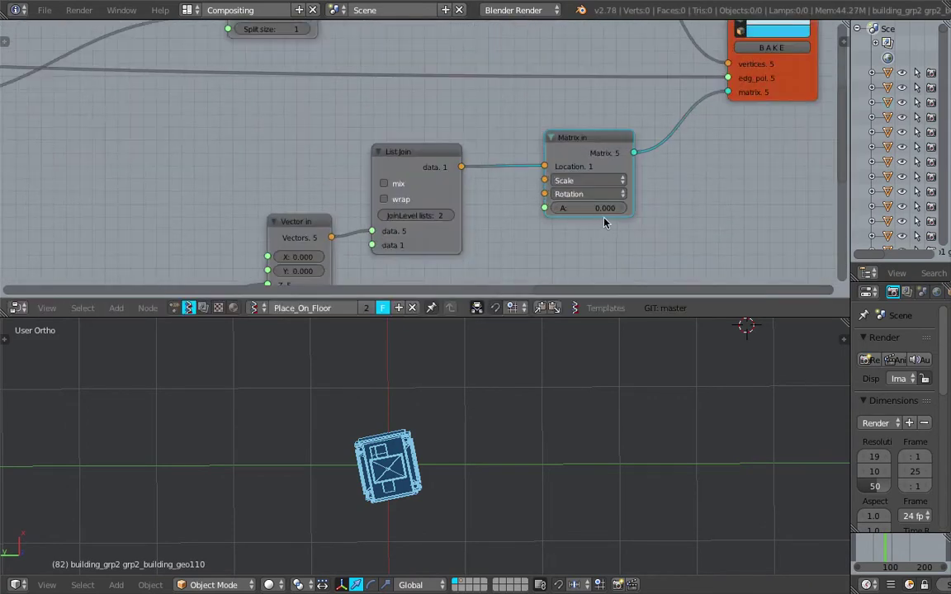
Set the Matrix in node's angle A to -10.890 to square the building with the grid, and check it from an angle
middle_drag(604, 223, 446, 221)
drag(444, 211, 384, 211)
scroll(428, 490, up, 4)
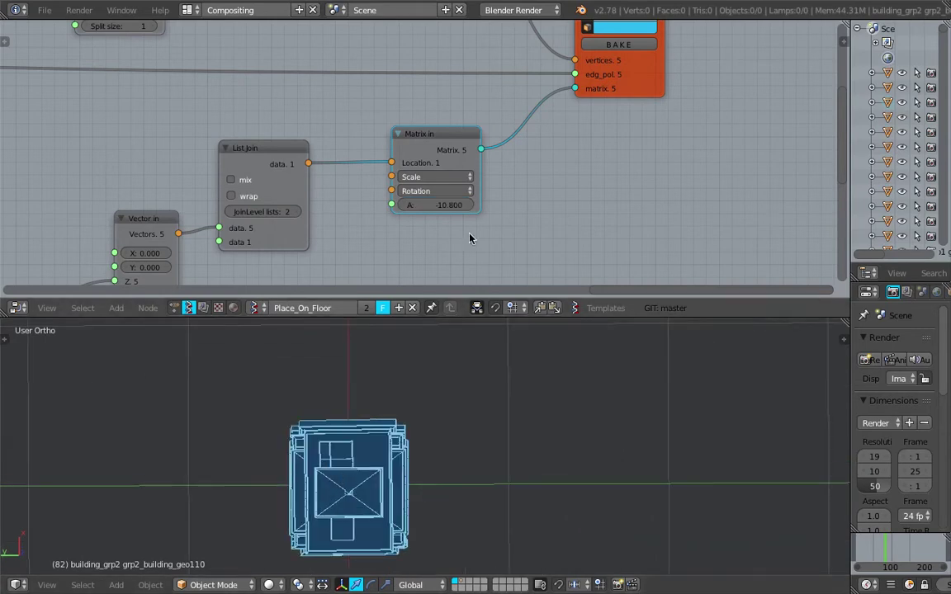
drag(442, 208, 442, 208)
scroll(447, 401, down, 2)
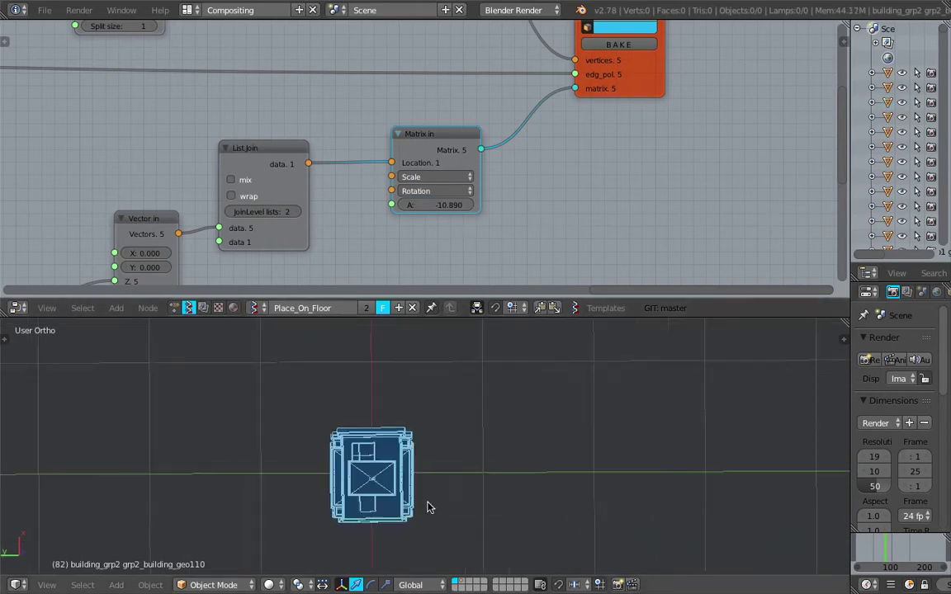
middle_drag(428, 503, 528, 372)
scroll(493, 424, down, 2)
scroll(562, 152, down, 1)
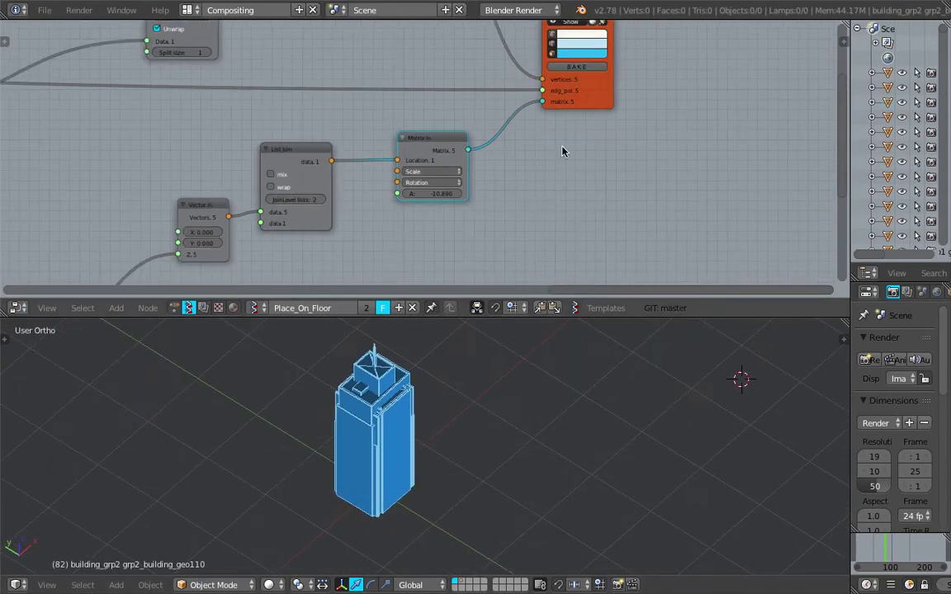
Space the Viewer Draw and Matrix in nodes farther out from List Join and enlarge the node editor area
drag(606, 102, 671, 106)
drag(387, 137, 440, 147)
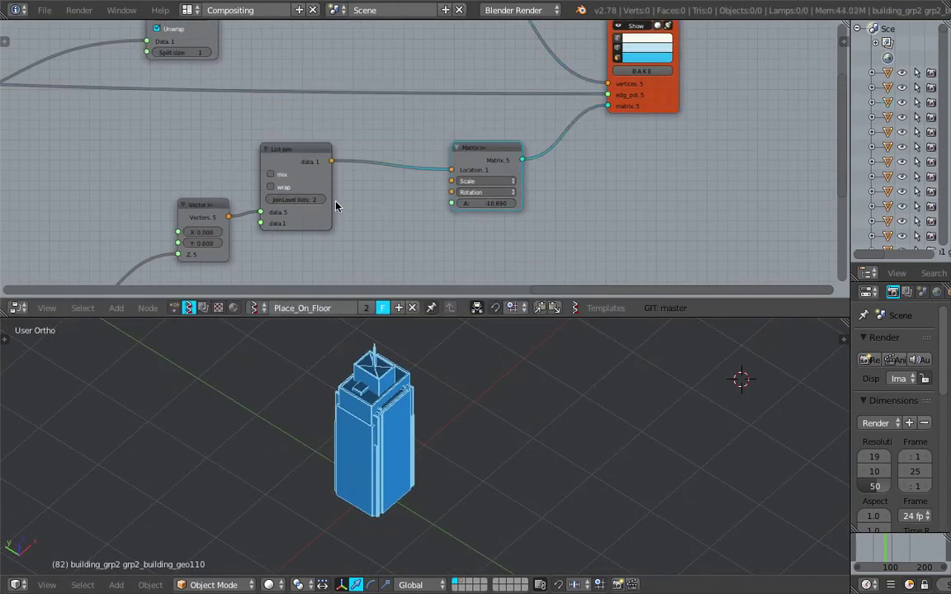
middle_drag(485, 170, 368, 208)
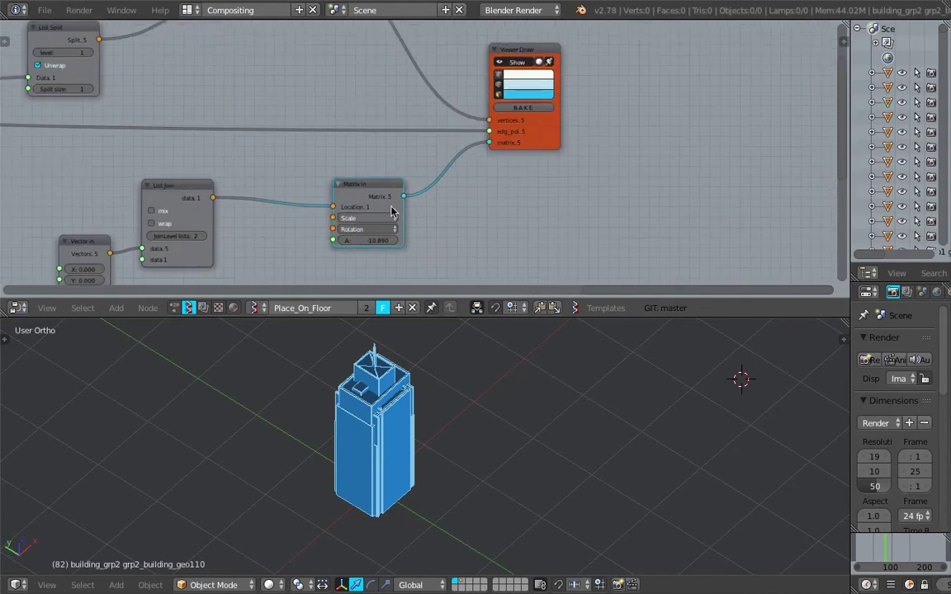
middle_drag(273, 158, 235, 154)
drag(394, 317, 404, 360)
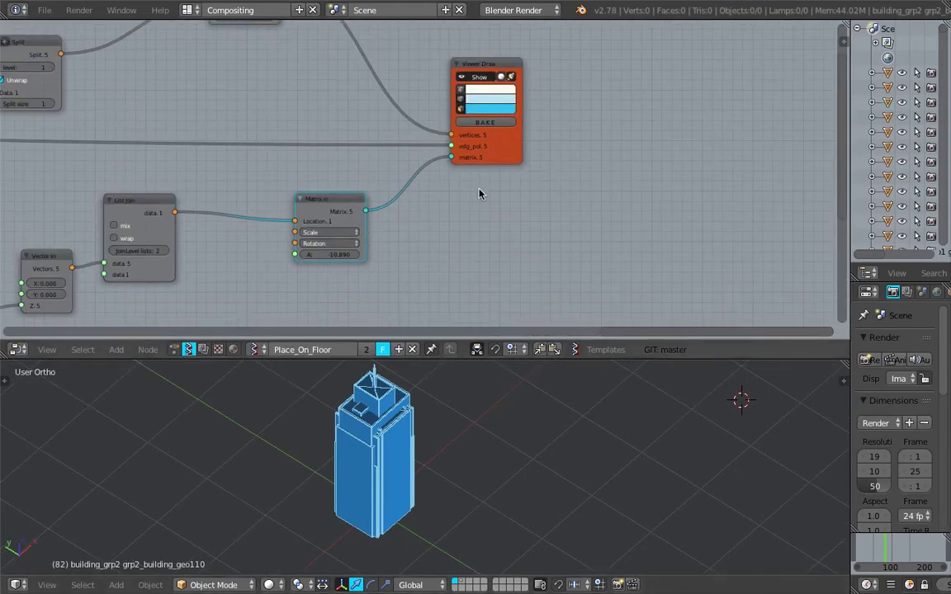
Save over random_qtown_city_008_place_on_floor.blend with the spaced-out Matrix in and Viewer Draw nodes
middle_drag(480, 192, 472, 271)
key(ctrl+s)
click(488, 260)
Make room in front of the Viewer Draw node and add a Matrix Apply (verts) node there
drag(494, 234, 636, 222)
scroll(634, 221, up, 3)
middle_drag(602, 202, 576, 206)
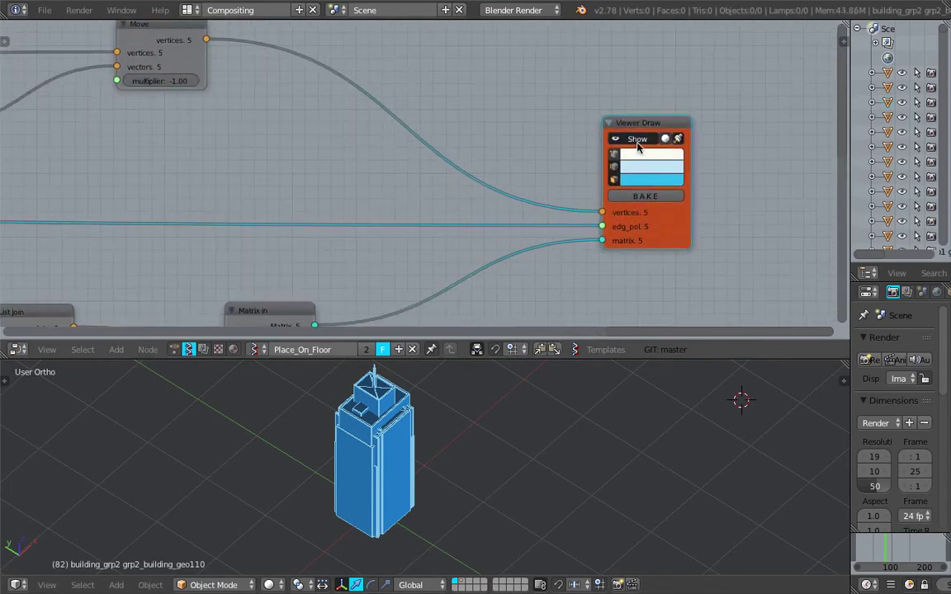
drag(684, 128, 729, 130)
key(shift+a)
click(592, 125)
text(appl)
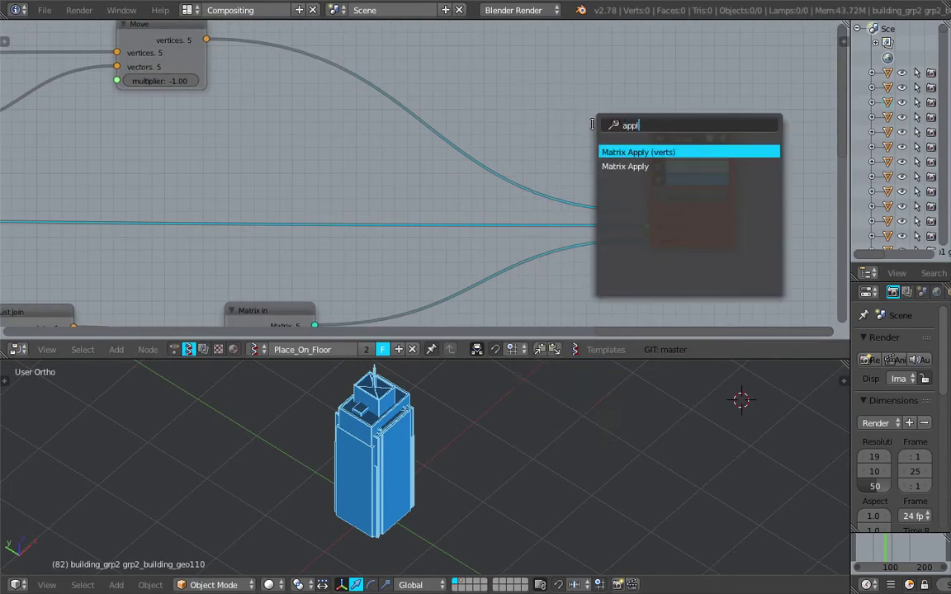
key(Down)
key(Up)
key(Return)
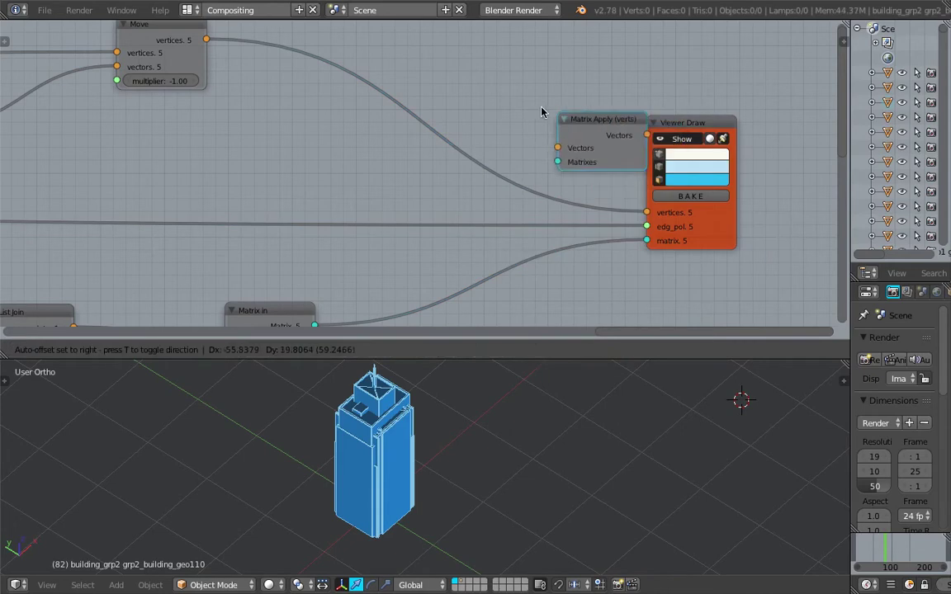
click(487, 95)
Route Move's vertices and the Matrix in matrix through Matrix Apply (verts) into Viewer Draw's vertices, and cut Viewer Draw's old matrix link
mouse_move(203, 40)
mouse_down()
mouse_move(288, 52)
mouse_move(543, 143)
mouse_up()
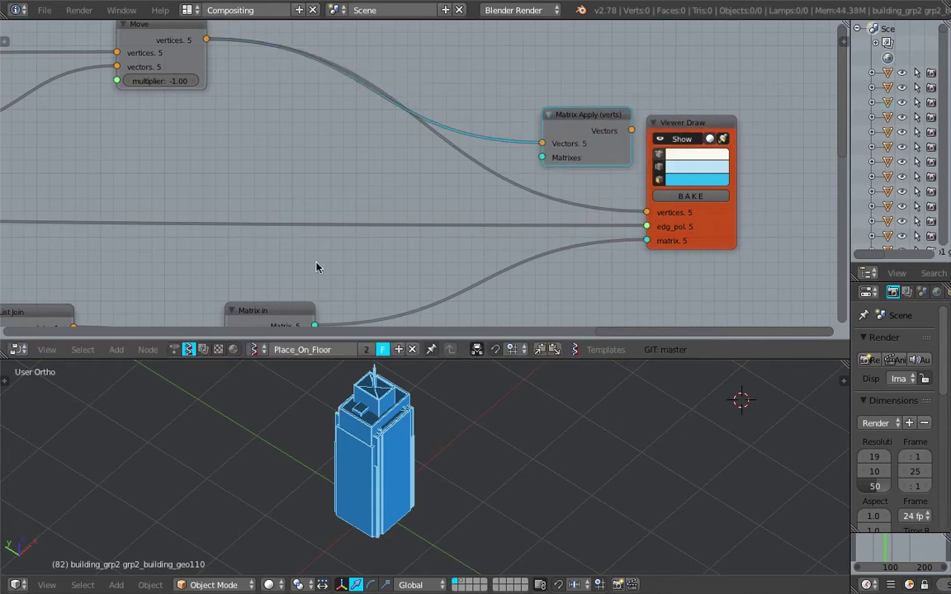
middle_drag(318, 265, 329, 220)
drag(325, 280, 552, 115)
mouse_move(599, 81)
mouse_down()
mouse_move(551, 71)
mouse_move(603, 89)
mouse_move(656, 168)
mouse_up()
ctrl+drag(582, 197, 579, 216)
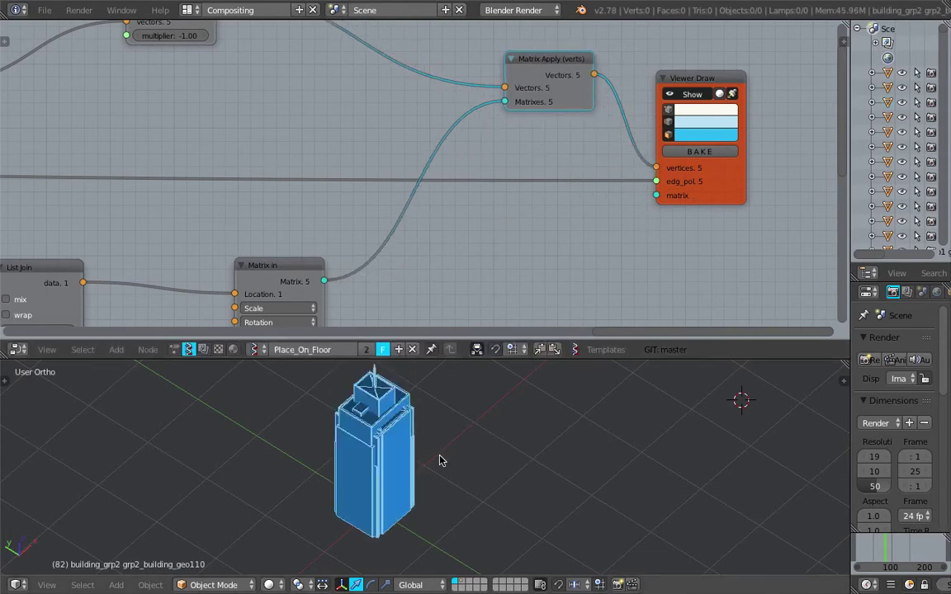
mouse_move(439, 458)
middle_down()
mouse_move(526, 448)
mouse_move(509, 470)
mouse_move(576, 450)
mouse_move(613, 452)
mouse_move(514, 491)
mouse_move(345, 428)
mouse_move(406, 503)
middle_up()
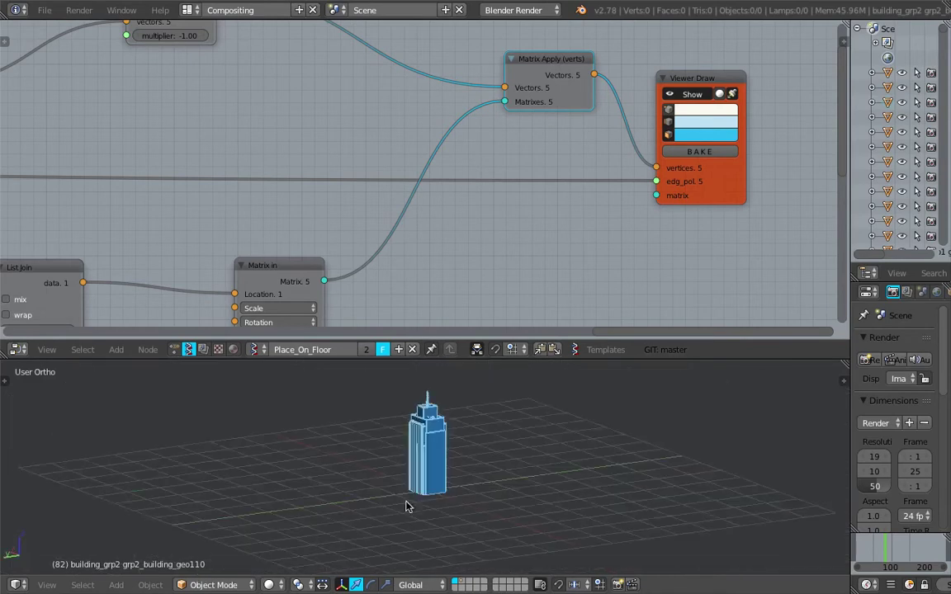
Add a Line MK2 node below Matrix Apply (verts), next to the Viewer Draw node
middle_drag(737, 181, 681, 161)
key(shift+a)
click(593, 179)
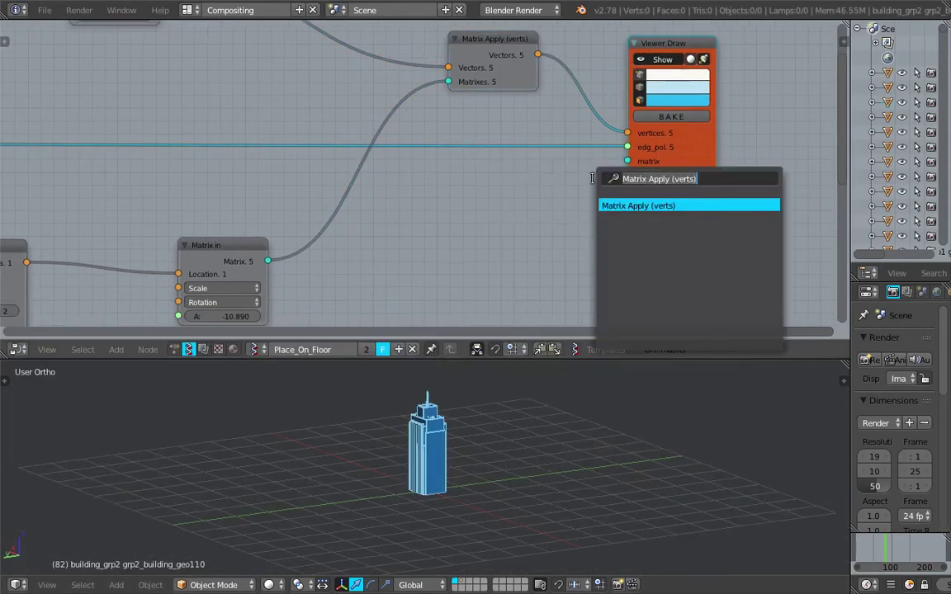
text(list)
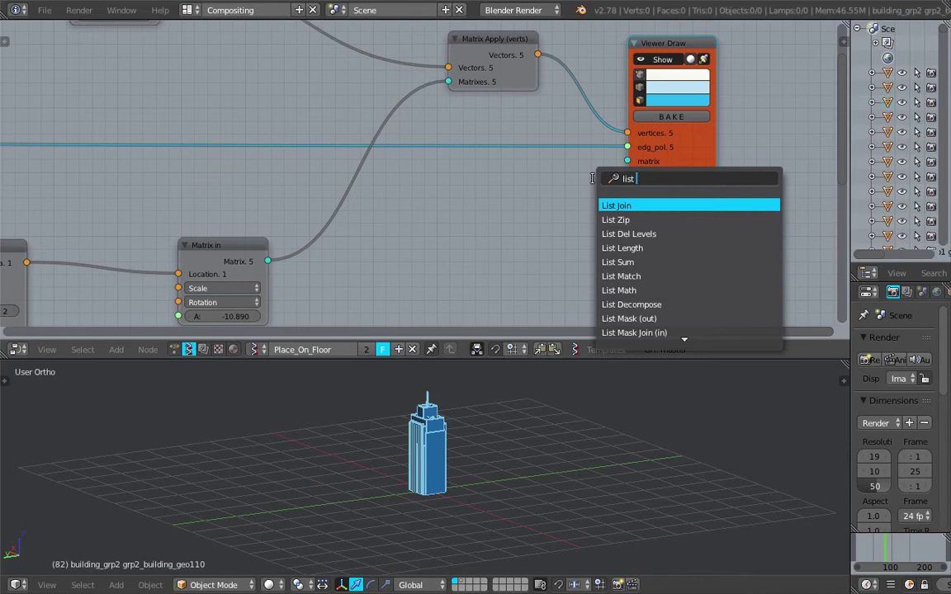
key(BackSpace)
key(BackSpace)
text(ne)
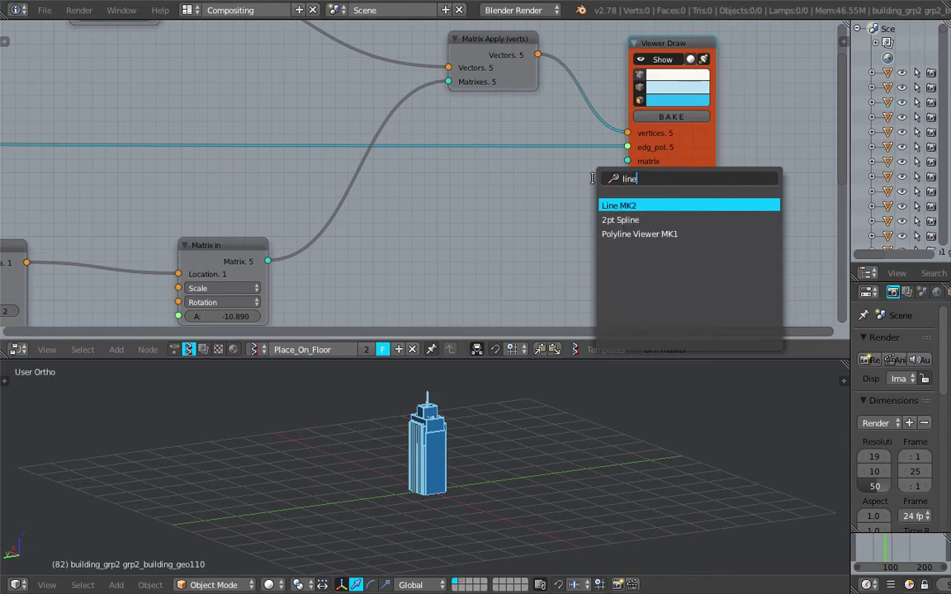
key(Return)
click(497, 182)
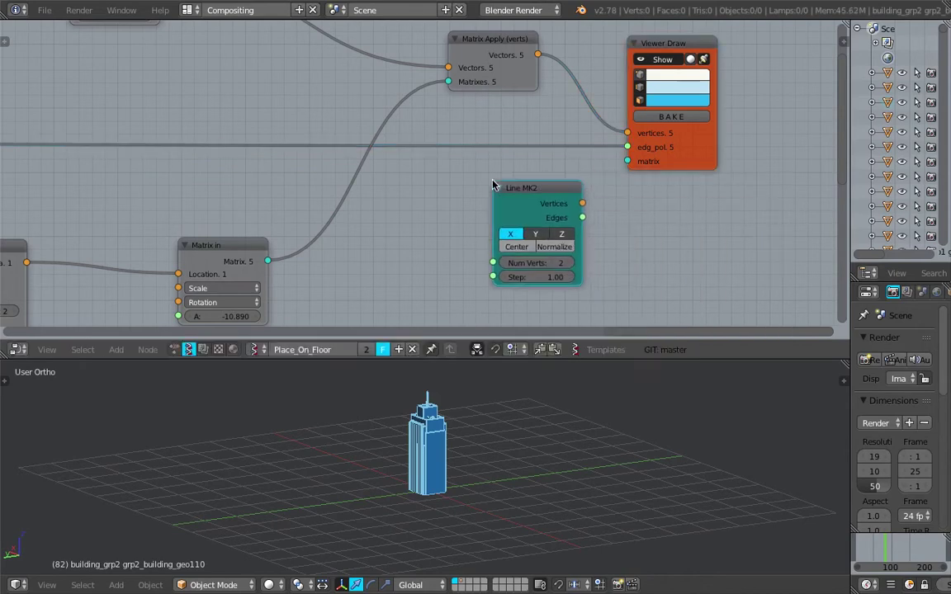
Connect Line MK2's vertices to Viewer Draw's matrix input, with Step 3.58 and Num Verts 5
drag(584, 203, 633, 160)
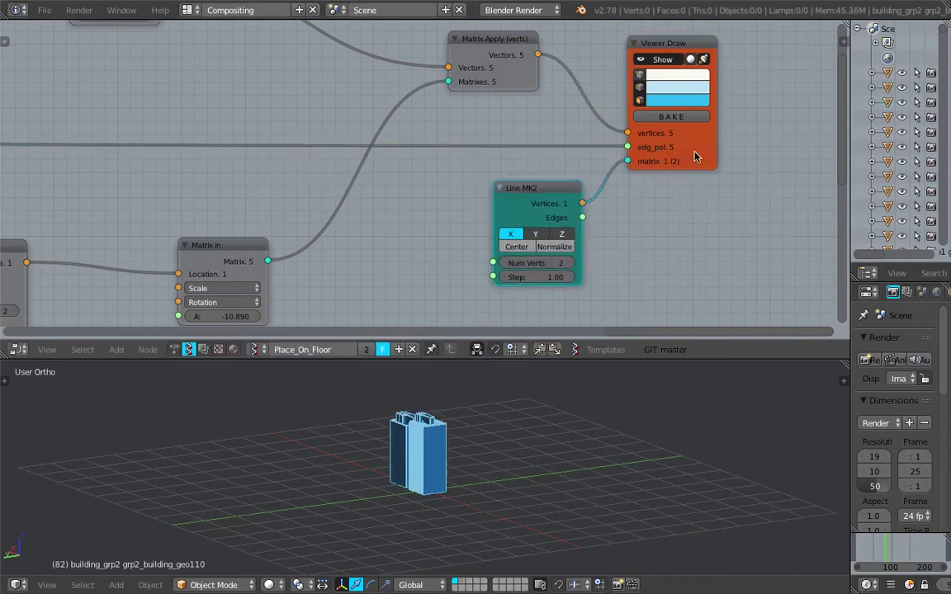
drag(696, 156, 717, 151)
drag(536, 276, 601, 276)
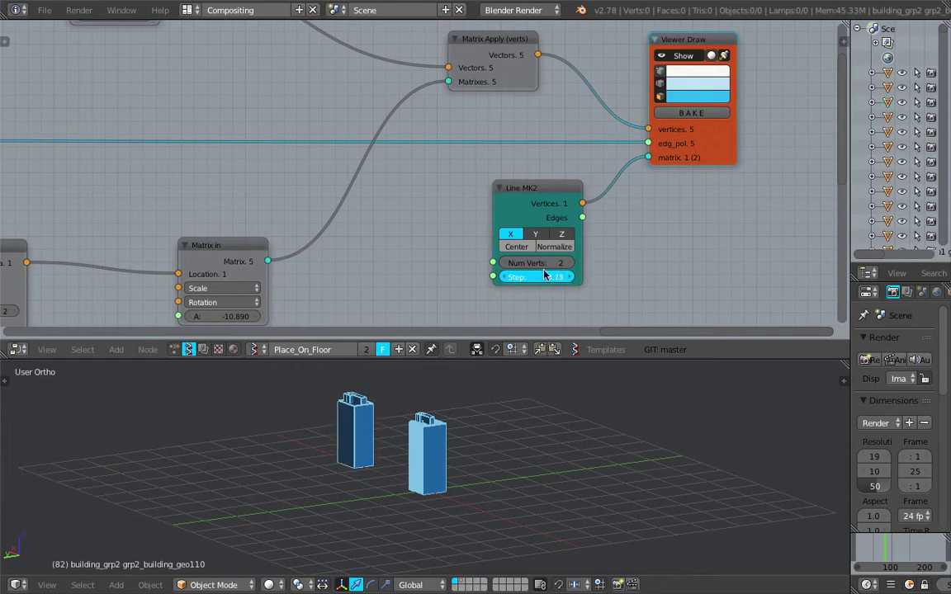
click(572, 263)
click(572, 262)
click(574, 263)
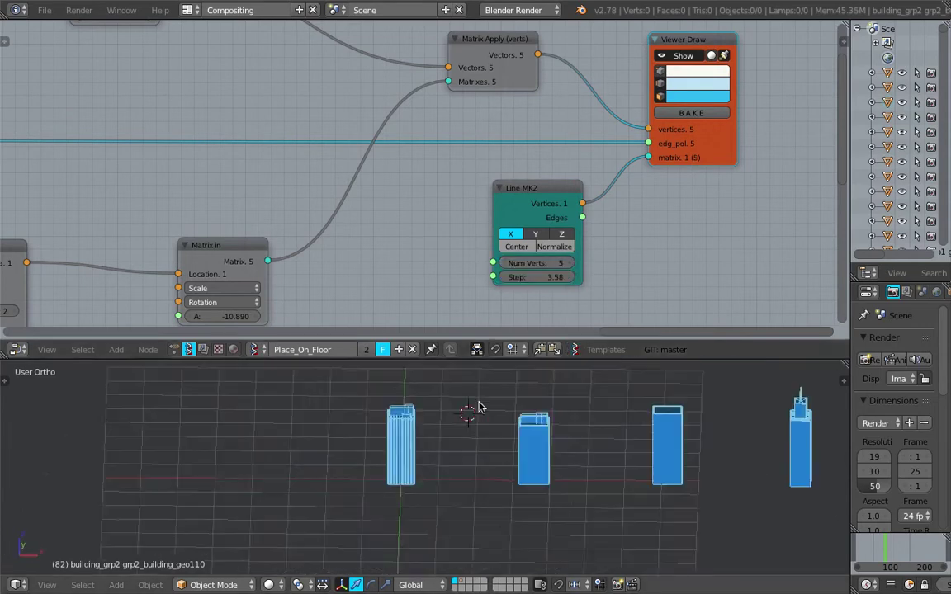
Set the Line MK2 Step to 1.21, check the row of buildings, and save over the blend file
mouse_move(533, 277)
mouse_down()
mouse_move(495, 278)
mouse_move(537, 276)
mouse_up()
middle_drag(528, 446, 529, 490)
shift+middle_drag(483, 458, 533, 463)
click(534, 465)
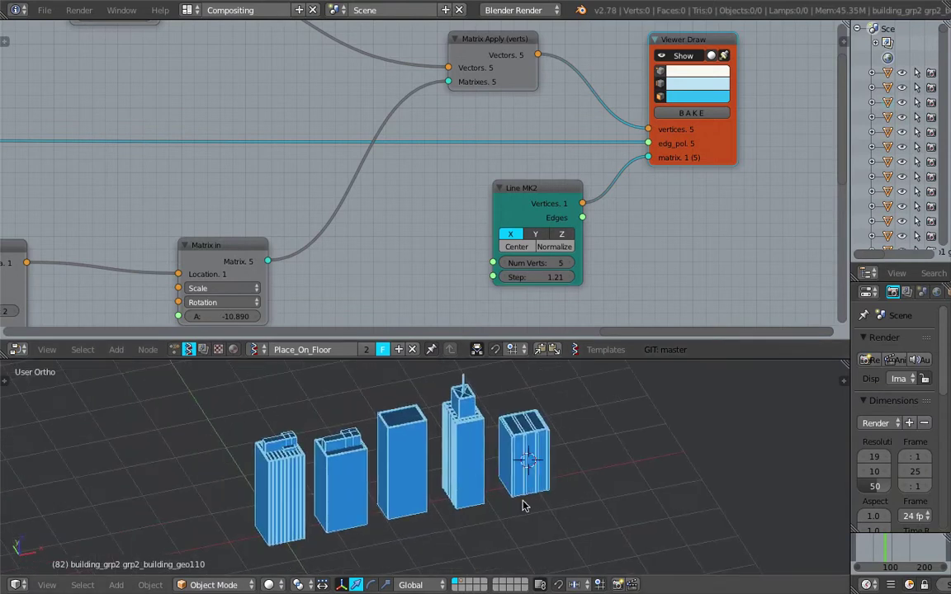
middle_drag(526, 504, 515, 532)
key(ctrl+s)
click(515, 534)
scroll(513, 535, down, 1)
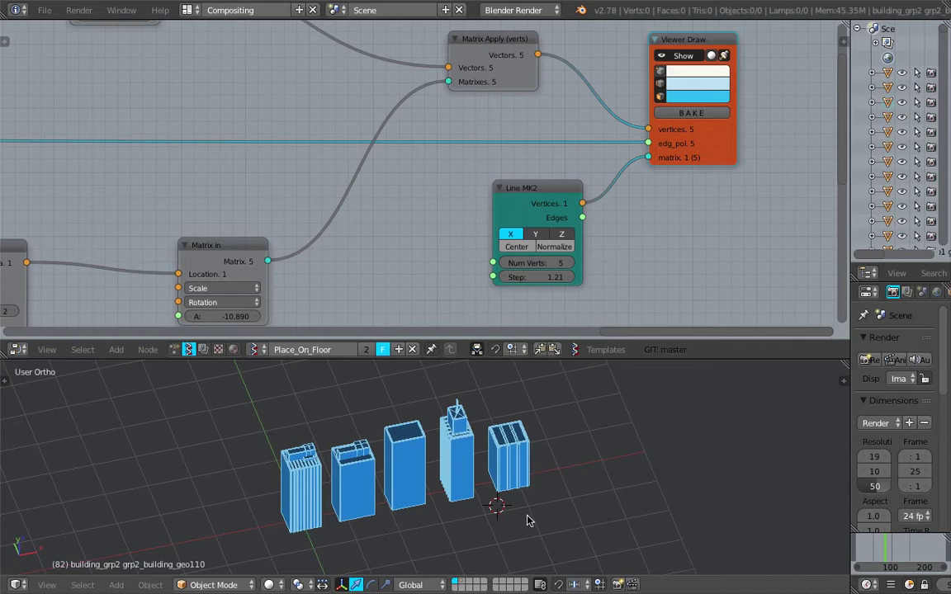
Spread out the Viewer Draw and Line MK2 nodes in an enlarged node editor, saving over random_qtown_city_008_place_on_floor.blend
middle_drag(585, 164, 462, 183)
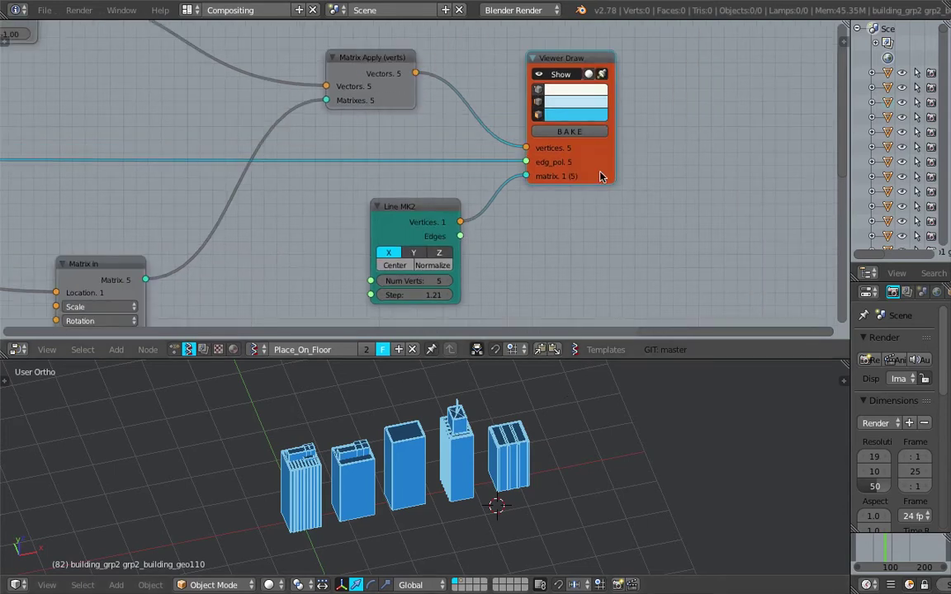
drag(600, 174, 692, 164)
drag(687, 359, 692, 422)
key(ctrl+s)
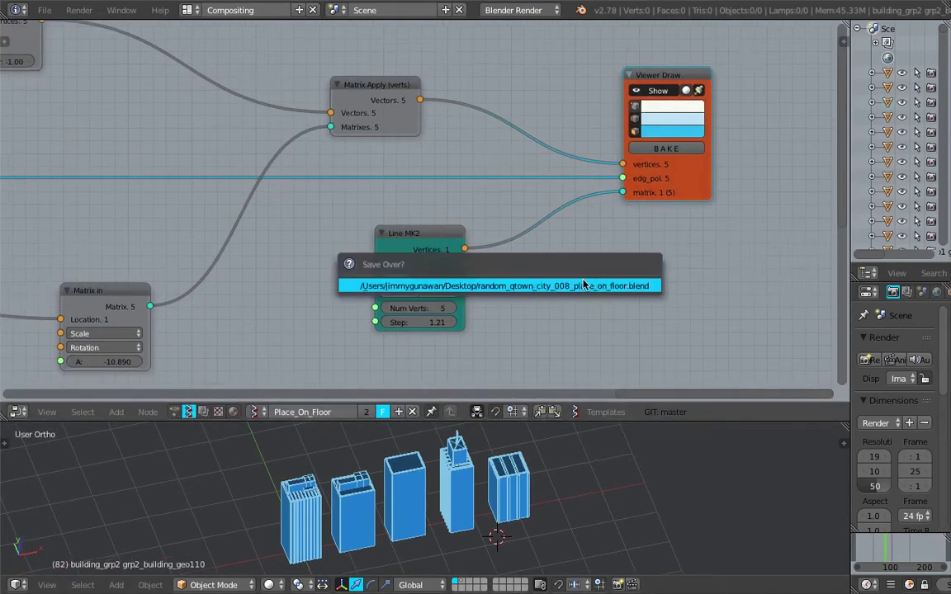
click(584, 285)
drag(401, 231, 417, 224)
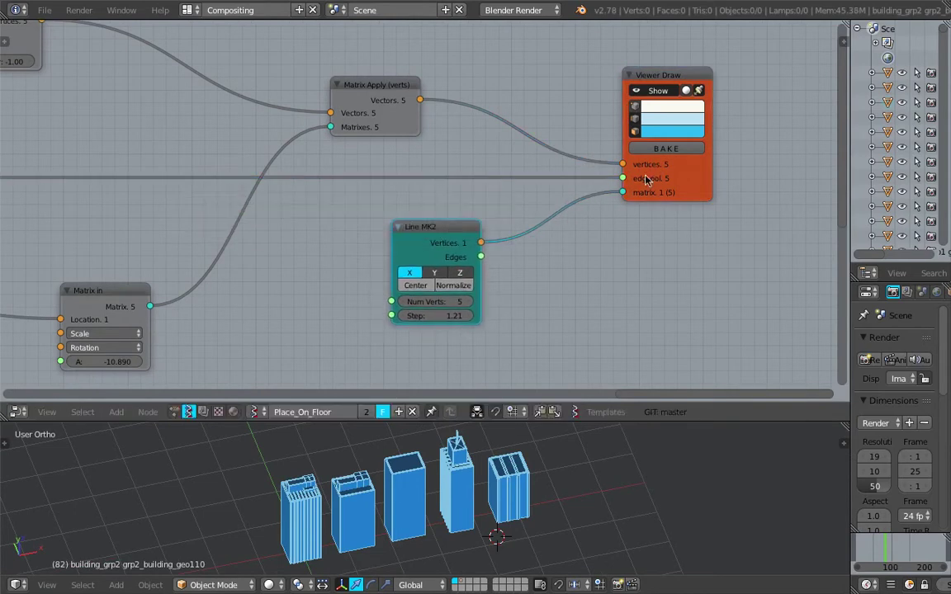
Nudge the List Split node slightly closer to the Move node and save over the blend file
scroll(549, 196, down, 3)
middle_drag(545, 196, 620, 210)
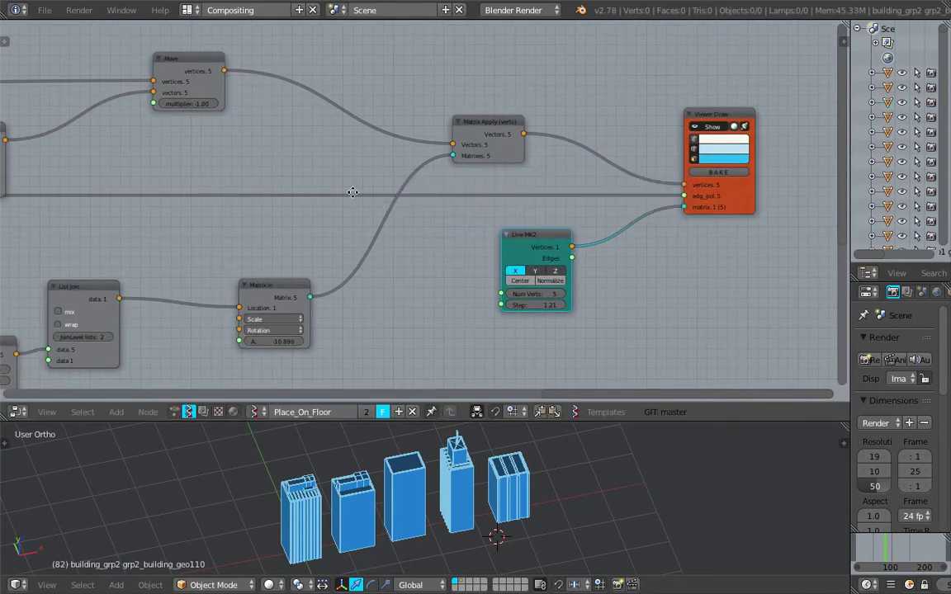
middle_drag(352, 193, 656, 163)
scroll(264, 122, down, 1)
drag(278, 124, 294, 110)
middle_drag(436, 129, 261, 151)
key(ctrl+s)
click(261, 151)
Move the Viewer Draw node much farther away from Matrix Apply (verts) and Line MK2
middle_drag(647, 151, 410, 131)
scroll(410, 130, up, 2)
drag(534, 121, 625, 125)
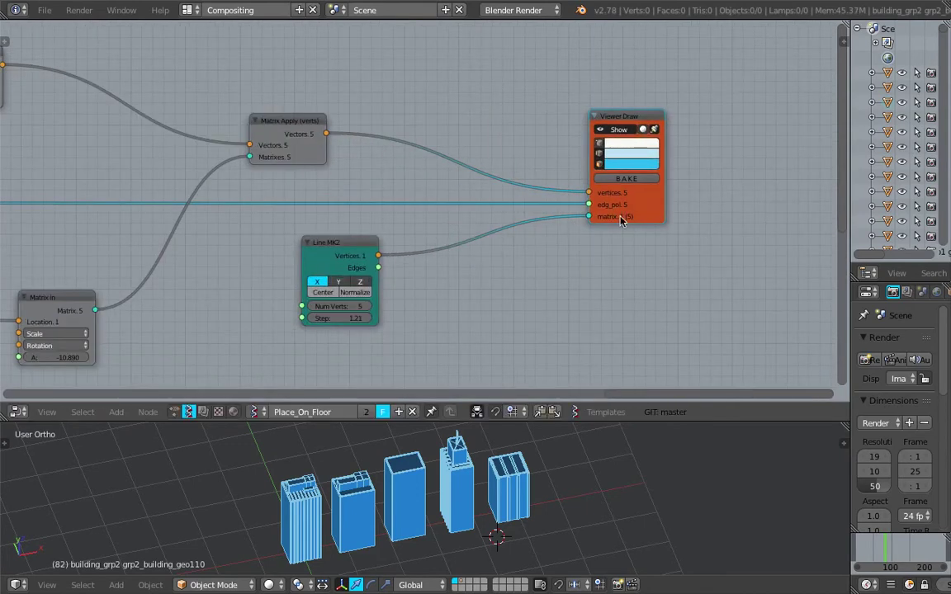
drag(639, 217, 670, 215)
middle_drag(572, 232, 487, 230)
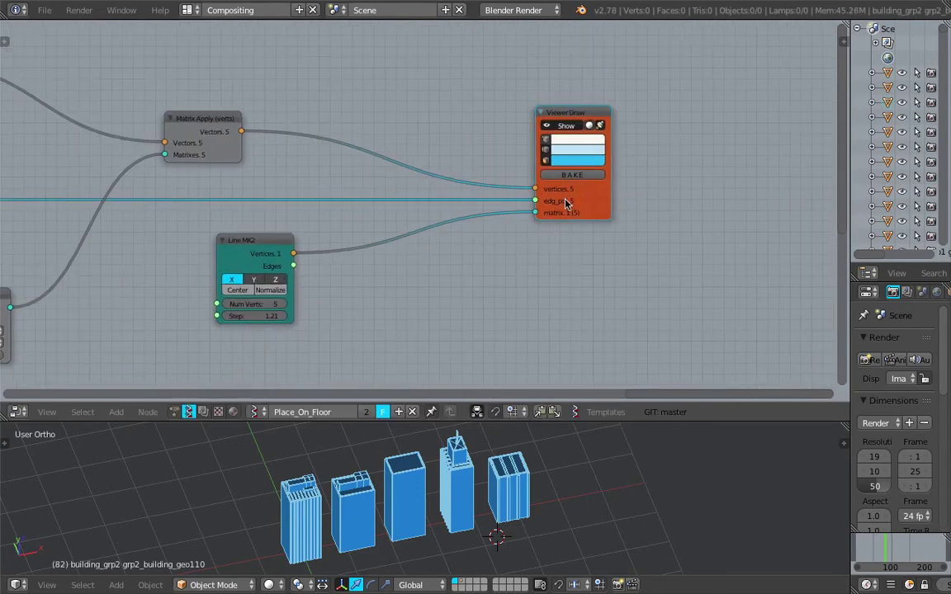
drag(566, 203, 652, 206)
Enlarge the 3D viewport and show layer 2 with the original city buildings
middle_drag(545, 496, 554, 473)
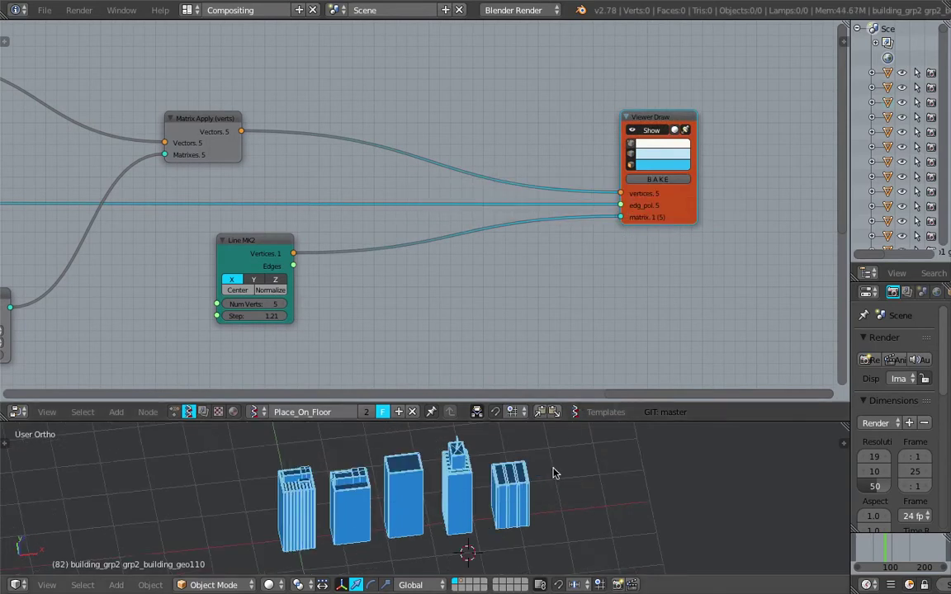
drag(558, 421, 553, 246)
scroll(545, 373, down, 2)
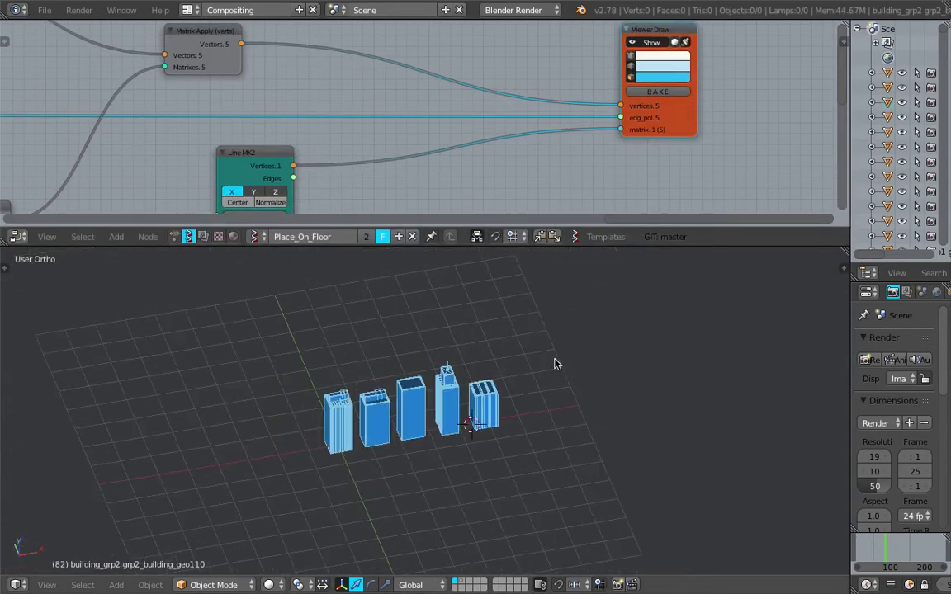
key(2)
scroll(475, 405, down, 3)
middle_drag(473, 402, 395, 360)
scroll(395, 363, up, 3)
middle_drag(386, 455, 362, 427)
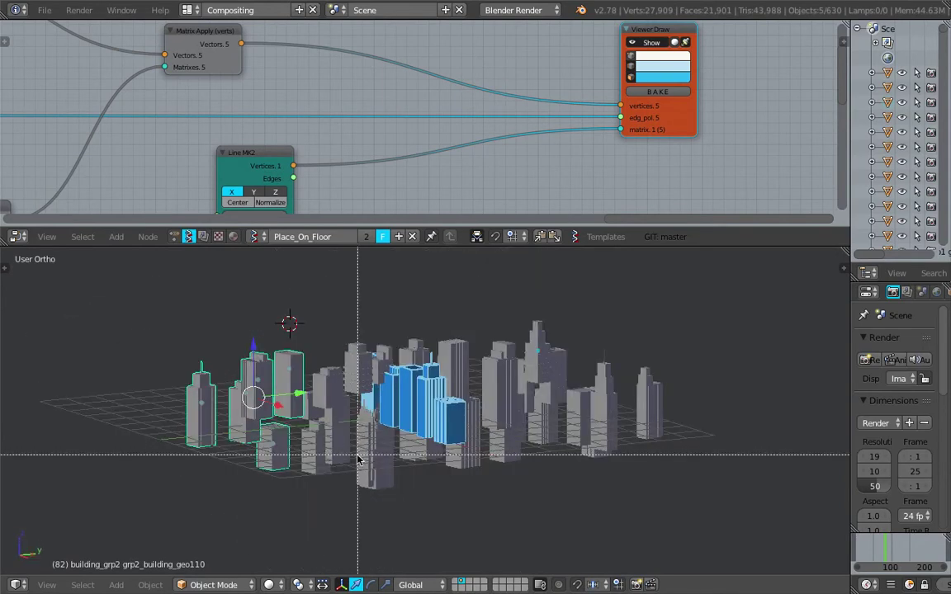
Add the foreground tower to the selected buildings, move them all away from the city, and deselect everything
shift+right_click(385, 492)
key(g)
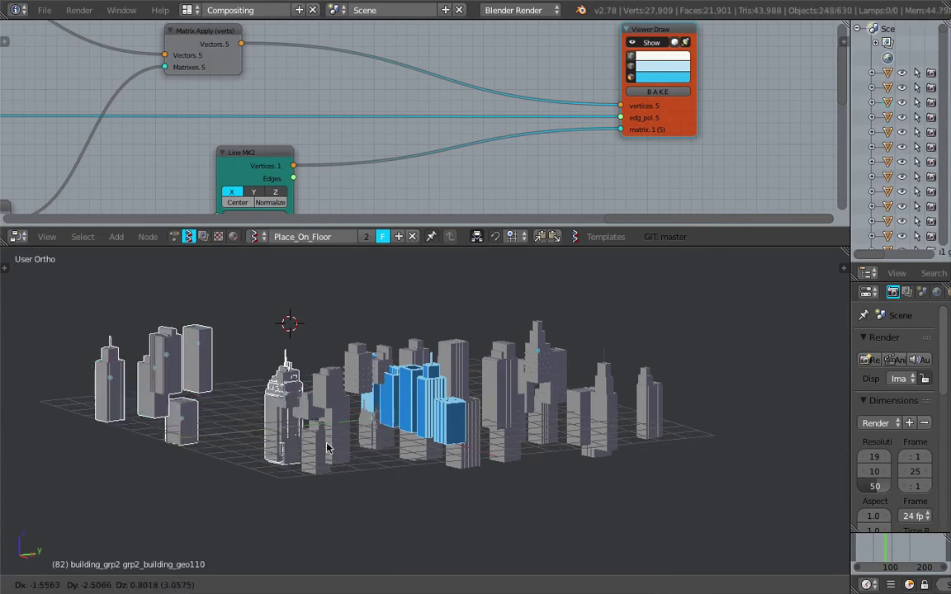
click(226, 431)
middle_drag(361, 394, 328, 430)
scroll(328, 431, down, 2)
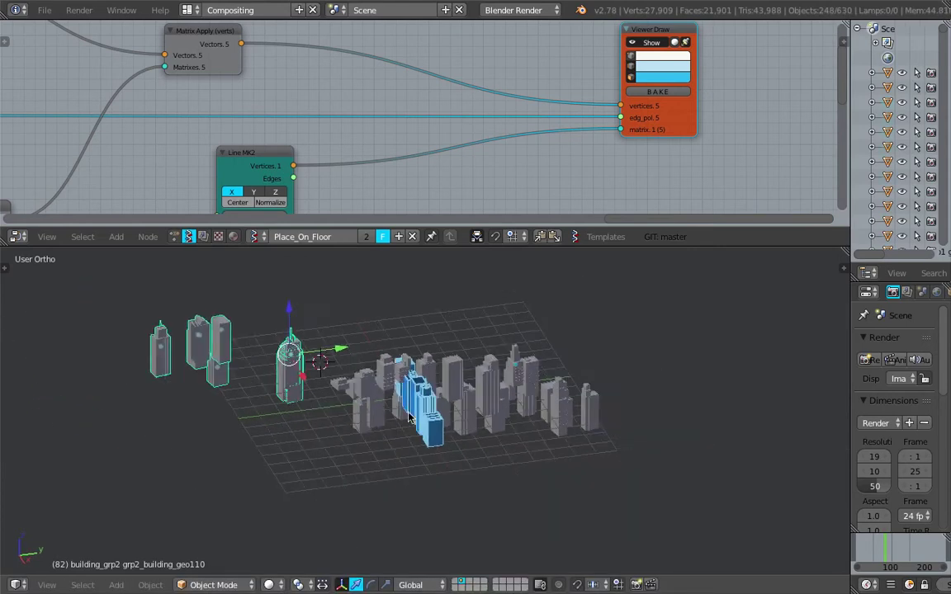
middle_drag(402, 412, 368, 405)
key(a)
Box-select the detailed spired tower and move it off the grid, beyond the other separated buildings
middle_drag(336, 354, 334, 359)
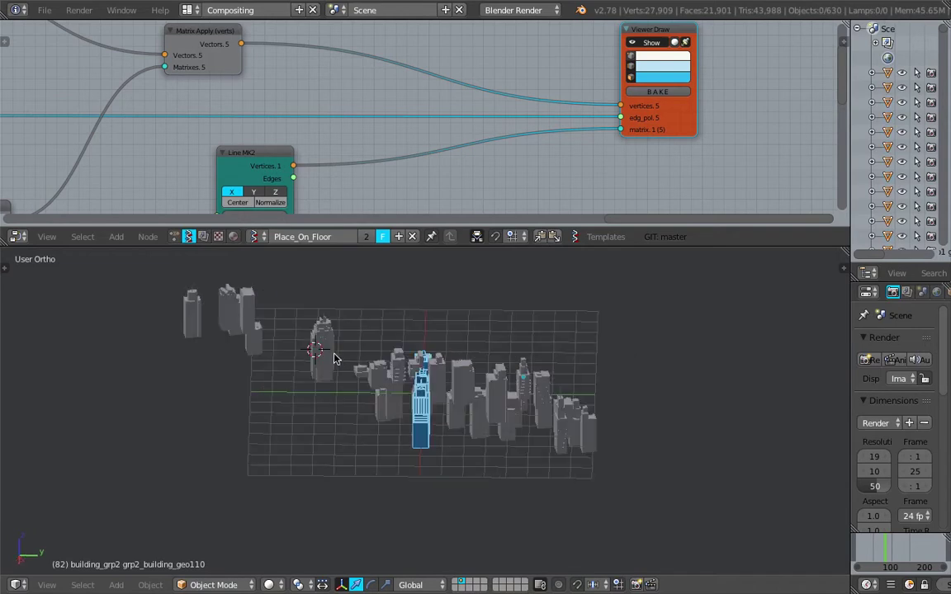
key(b)
drag(281, 276, 345, 342)
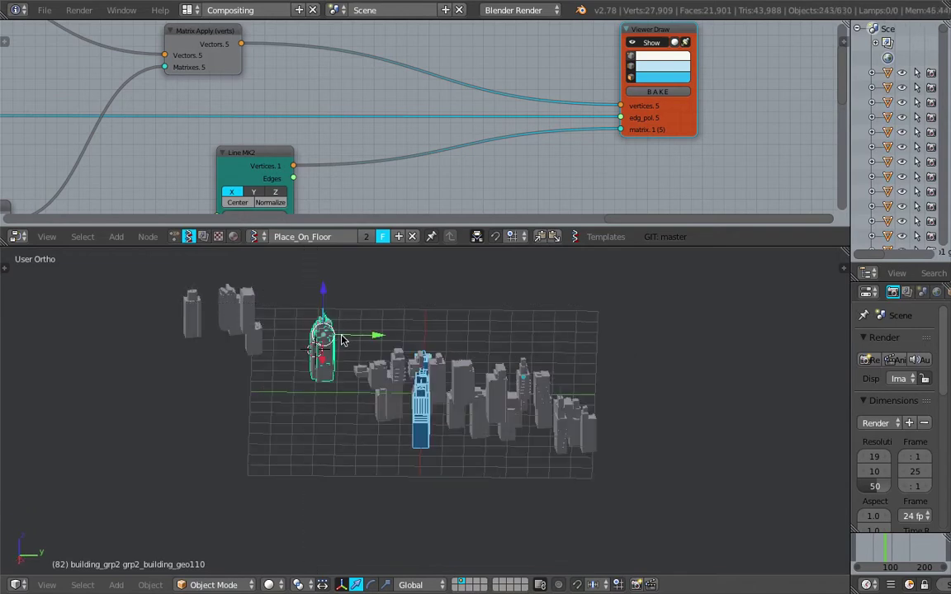
key(g)
click(383, 322)
middle_drag(388, 328, 438, 386)
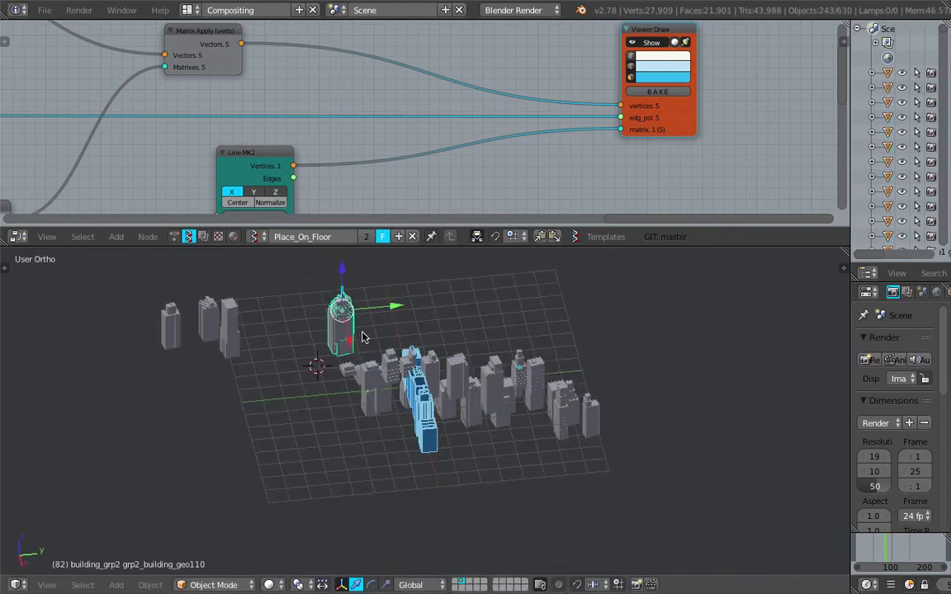
key(g)
click(149, 285)
Box-select all the buildings except the detailed tower that stands apart
key(b)
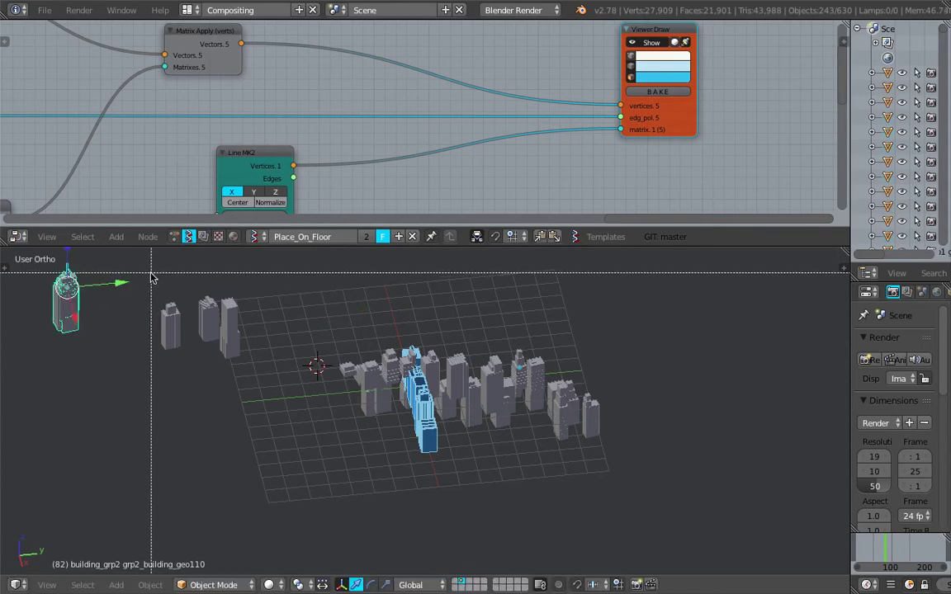
drag(151, 278, 639, 480)
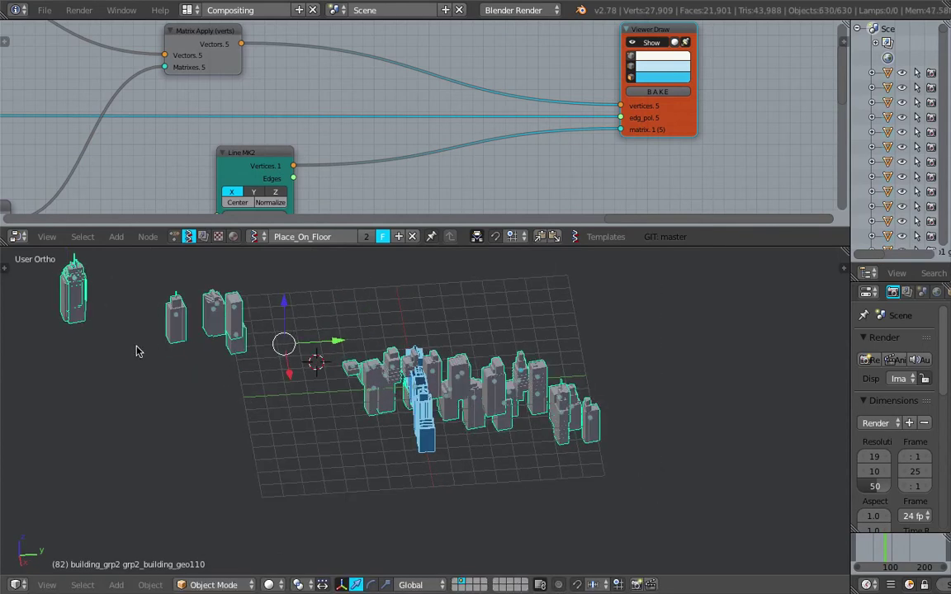
key(a)
key(b)
drag(140, 281, 595, 486)
Load the selected buildings into the Objects in node, replacing its current list, and show only layer 1 in the 3D viewport
mouse_move(201, 159)
middle_down()
mouse_move(331, 145)
mouse_move(266, 132)
mouse_move(556, 111)
middle_up()
middle_drag(240, 127, 653, 162)
middle_drag(305, 148, 412, 79)
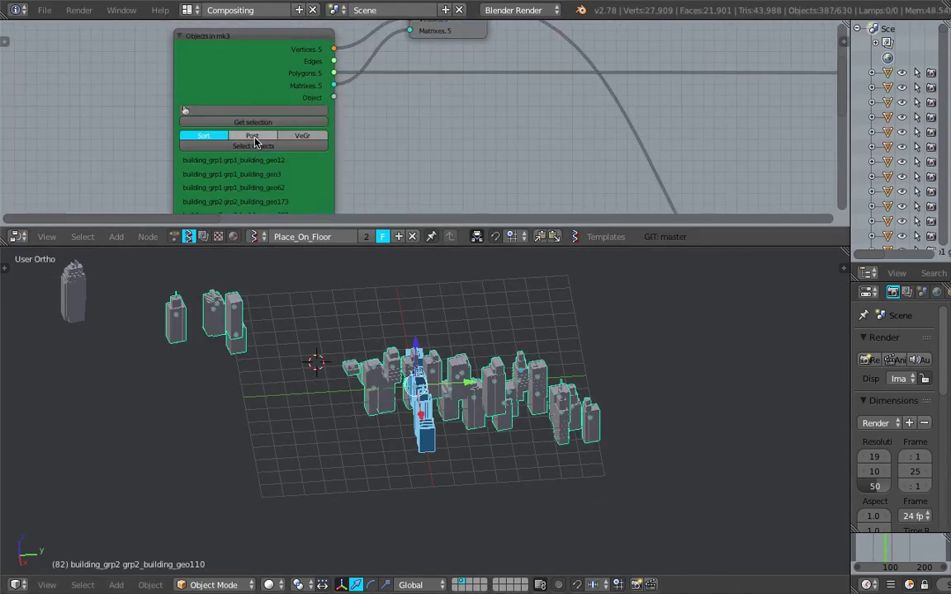
click(264, 147)
scroll(367, 152, down, 6)
middle_drag(495, 160, 440, 152)
click(232, 142)
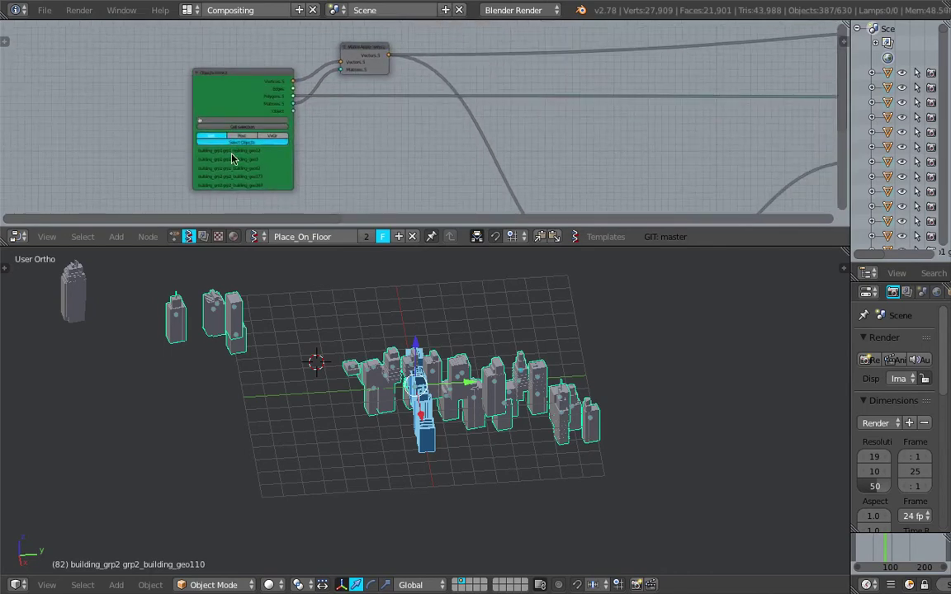
scroll(209, 203, up, 2)
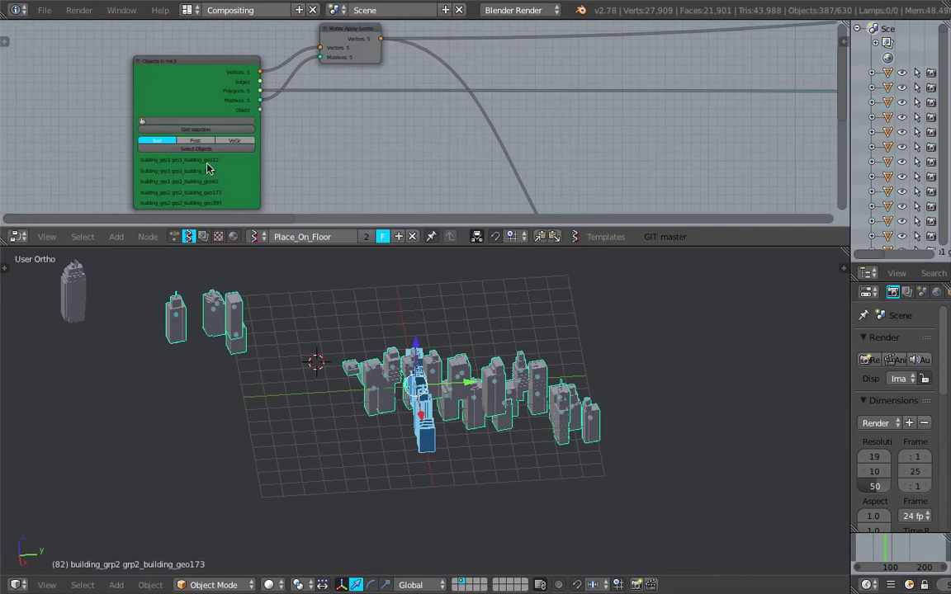
click(197, 131)
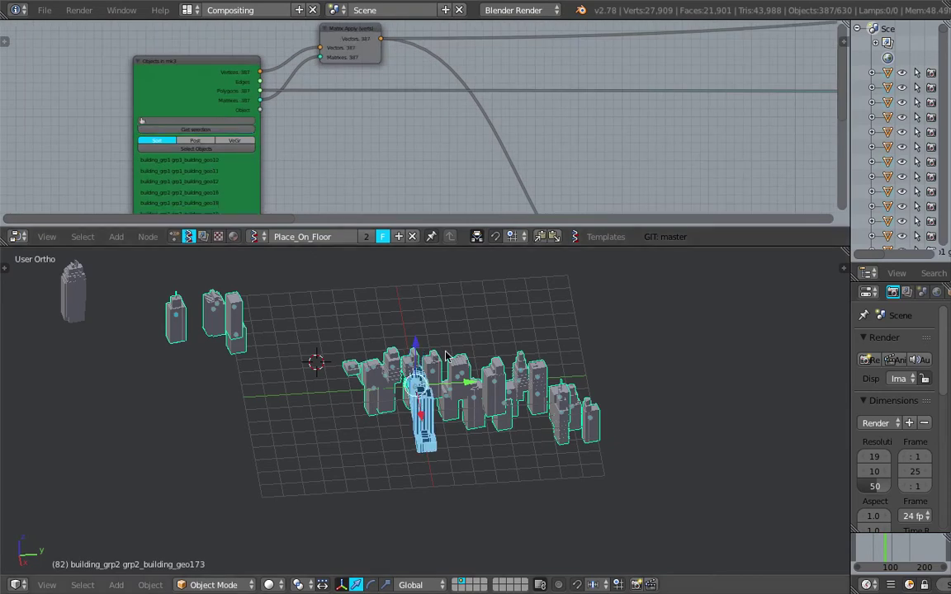
middle_drag(440, 353, 505, 404)
key(KP_Divide)
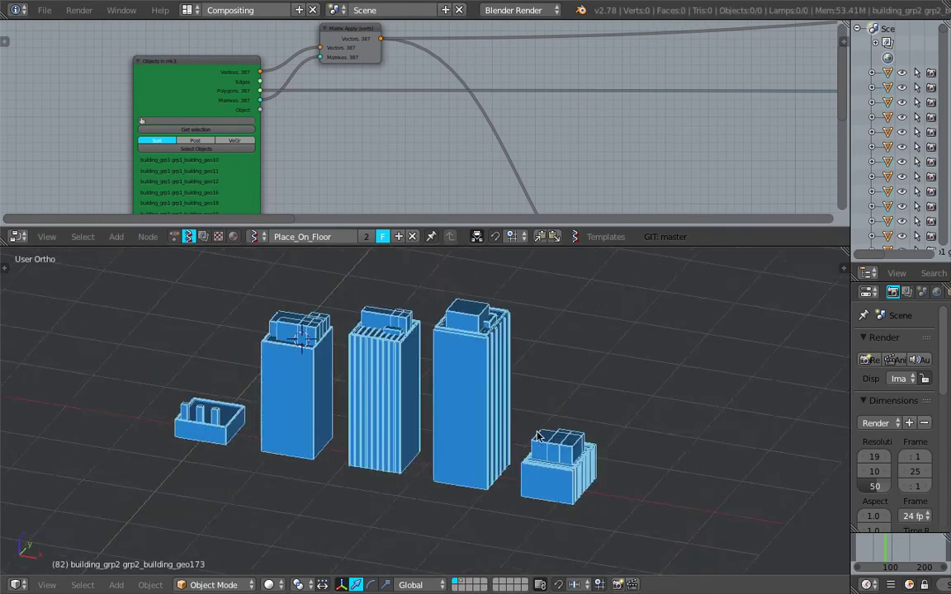
Set the number of vertices of the Line MK2 node feeding the Viewer Draw matrix to 150
scroll(414, 181, down, 5)
middle_drag(577, 146, 247, 136)
middle_drag(715, 159, 420, 113)
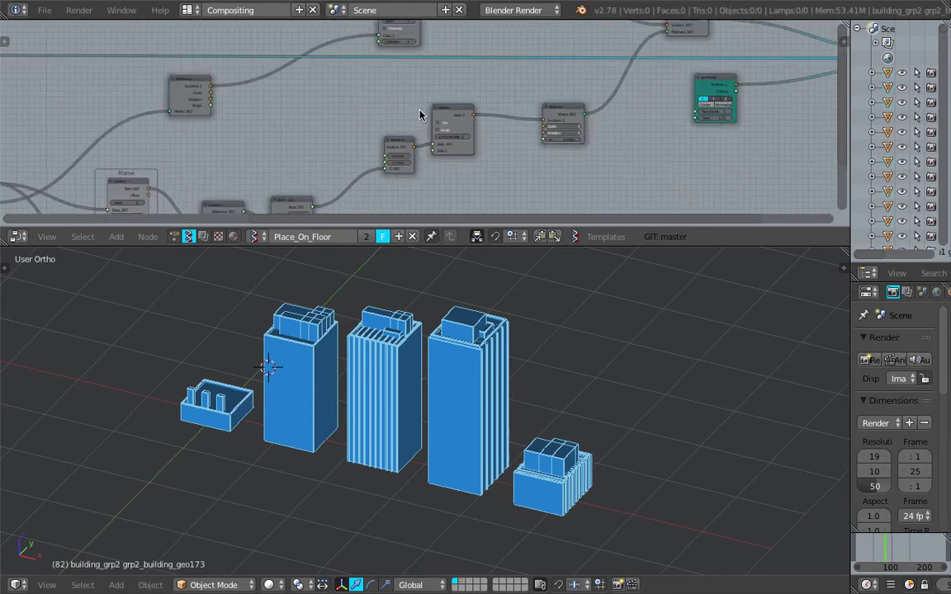
middle_drag(553, 133, 256, 158)
scroll(256, 157, up, 9)
middle_drag(642, 113, 494, 146)
mouse_move(772, 102)
middle_down()
mouse_move(764, 122)
mouse_move(566, 152)
middle_up()
scroll(565, 153, up, 1)
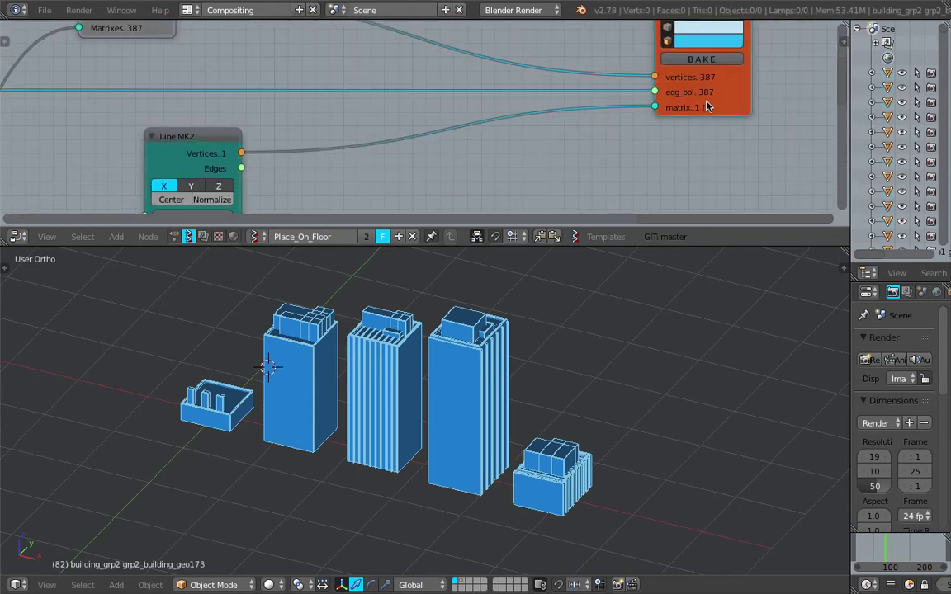
scroll(495, 156, down, 1)
middle_drag(442, 172, 446, 139)
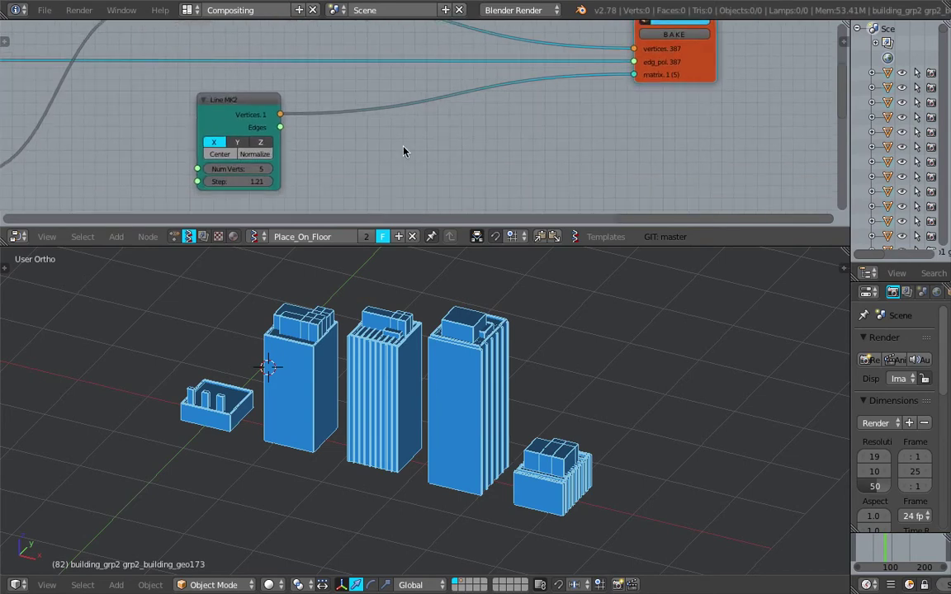
click(248, 169)
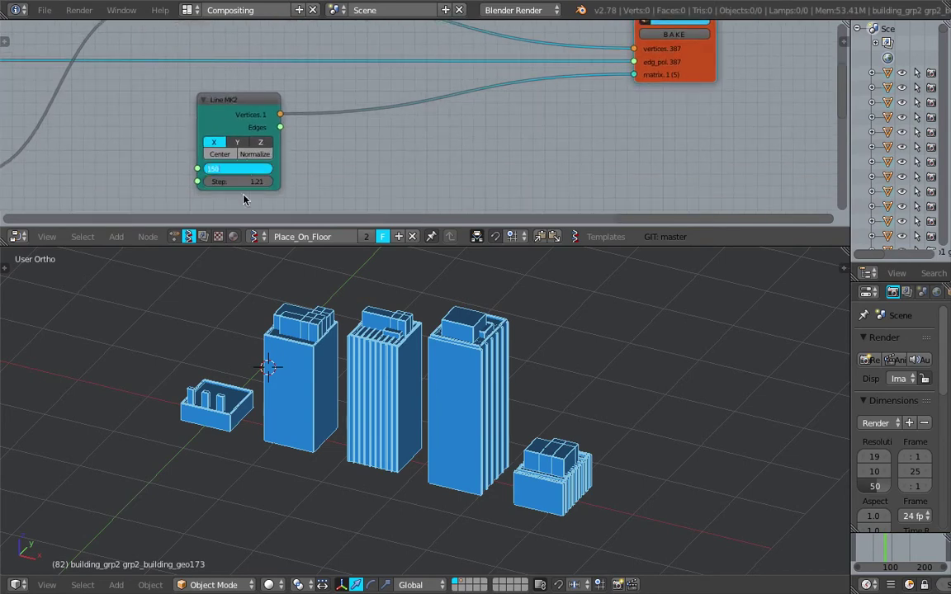
key(Return)
Examine the long row of generated buildings from several angles, checking their alignment on the floor and their spacing
scroll(483, 448, down, 6)
middle_drag(484, 448, 292, 360)
scroll(556, 428, down, 1)
scroll(601, 335, up, 1)
scroll(601, 335, down, 1)
shift+middle_drag(717, 324, 302, 403)
scroll(522, 398, down, 3)
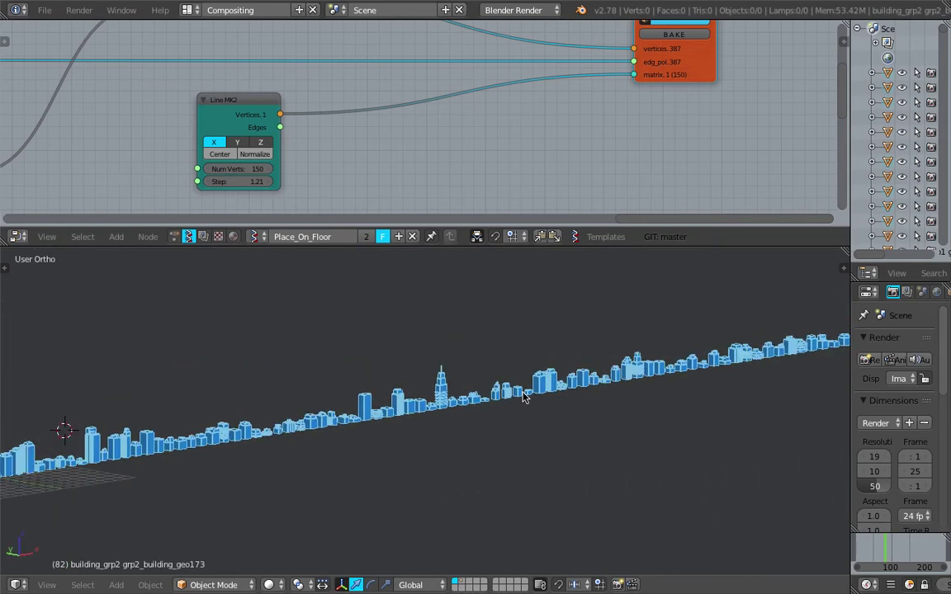
middle_drag(523, 397, 407, 423)
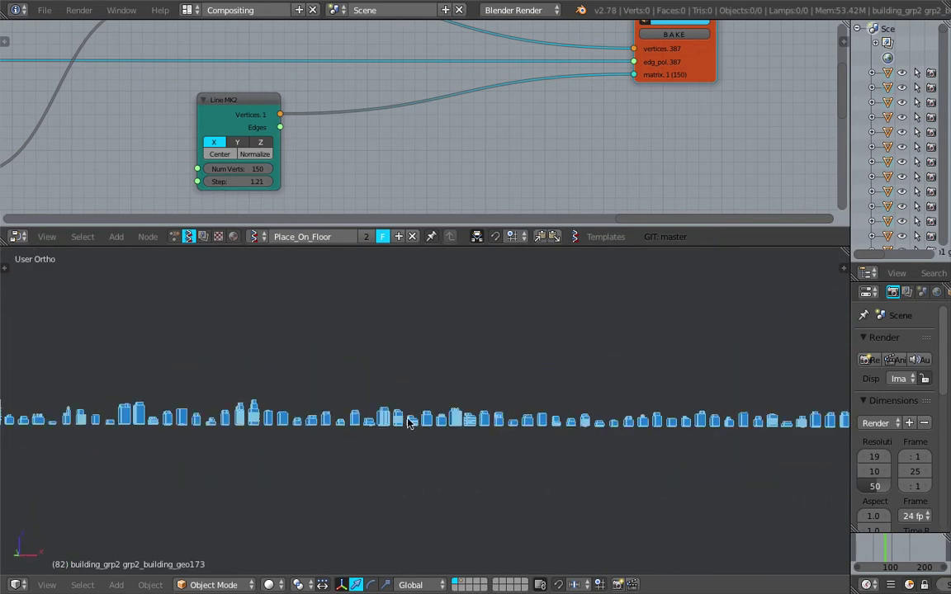
scroll(408, 422, up, 5)
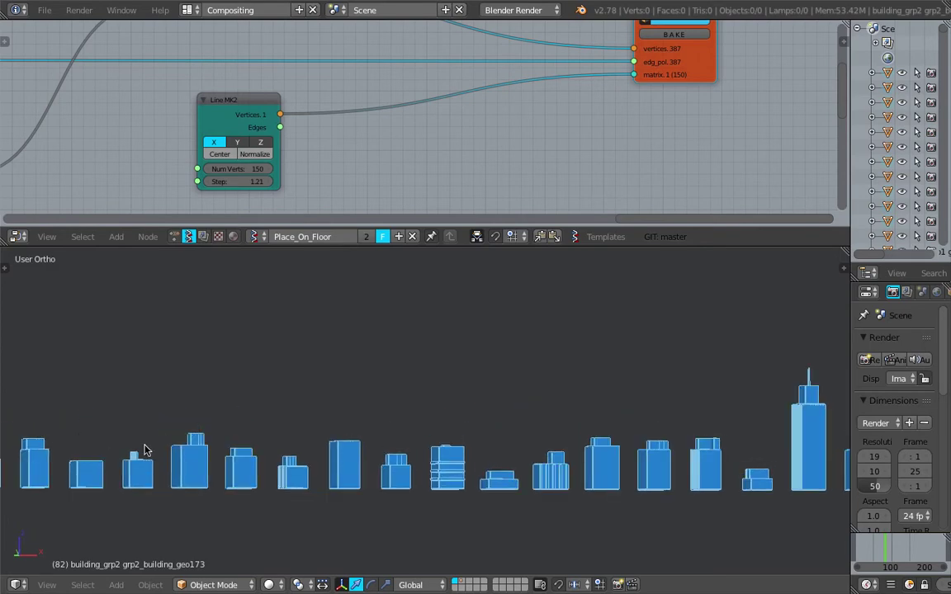
scroll(198, 444, down, 2)
scroll(199, 435, down, 4)
middle_drag(212, 440, 279, 319)
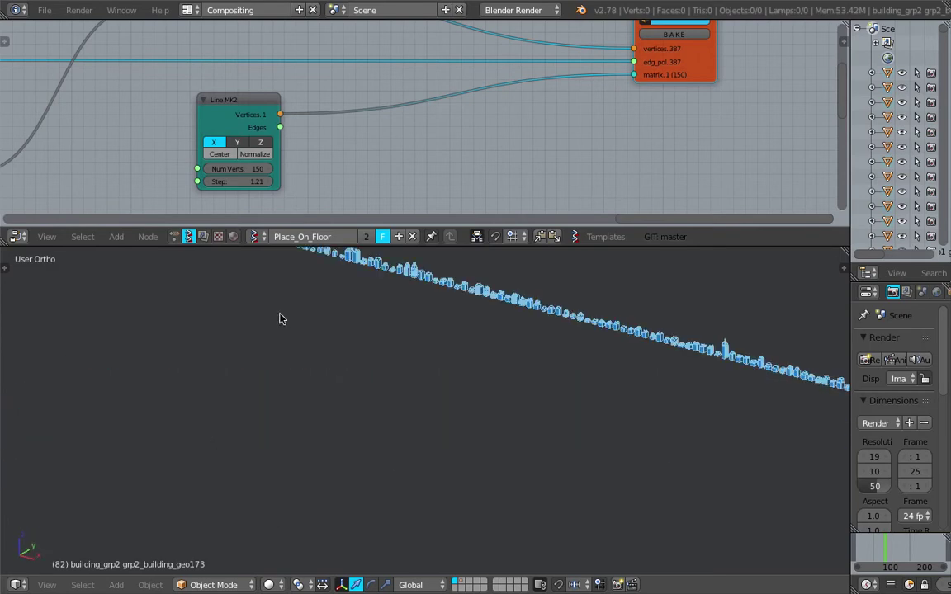
shift+middle_drag(248, 261, 285, 395)
shift+middle_drag(231, 358, 355, 410)
scroll(355, 410, up, 6)
shift+middle_drag(203, 384, 535, 413)
scroll(535, 413, up, 4)
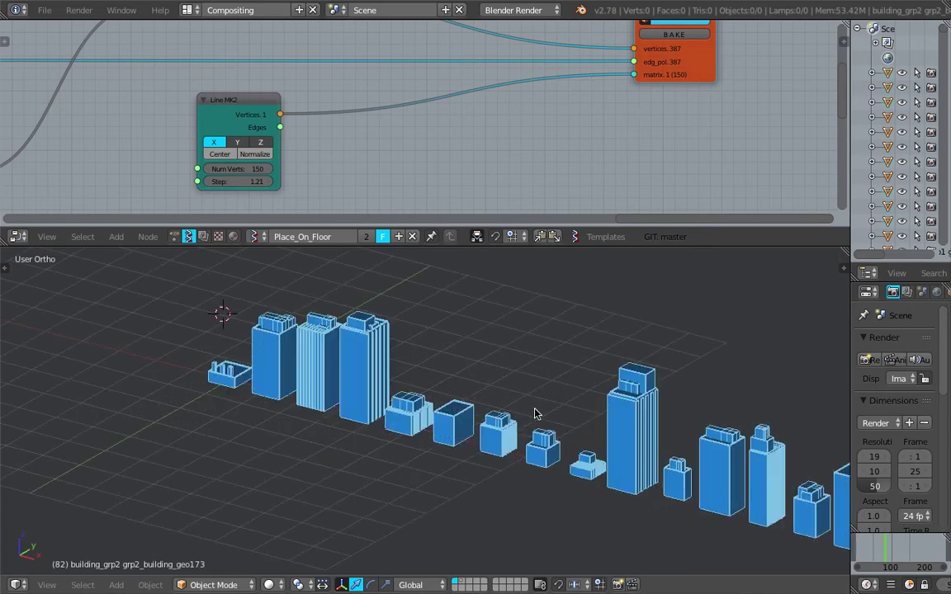
scroll(488, 436, up, 4)
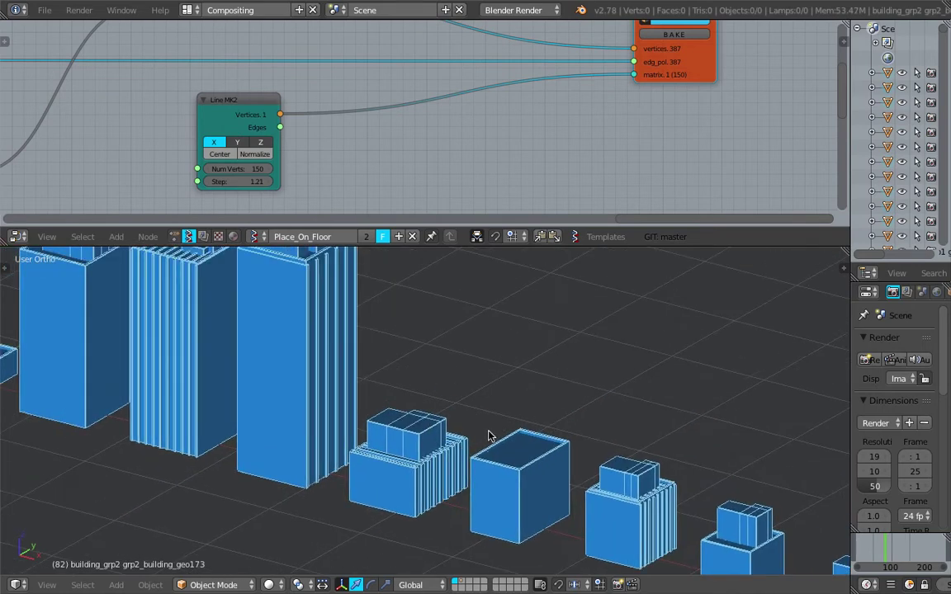
scroll(492, 431, up, 6)
scroll(528, 435, down, 15)
shift+middle_drag(667, 433, 328, 419)
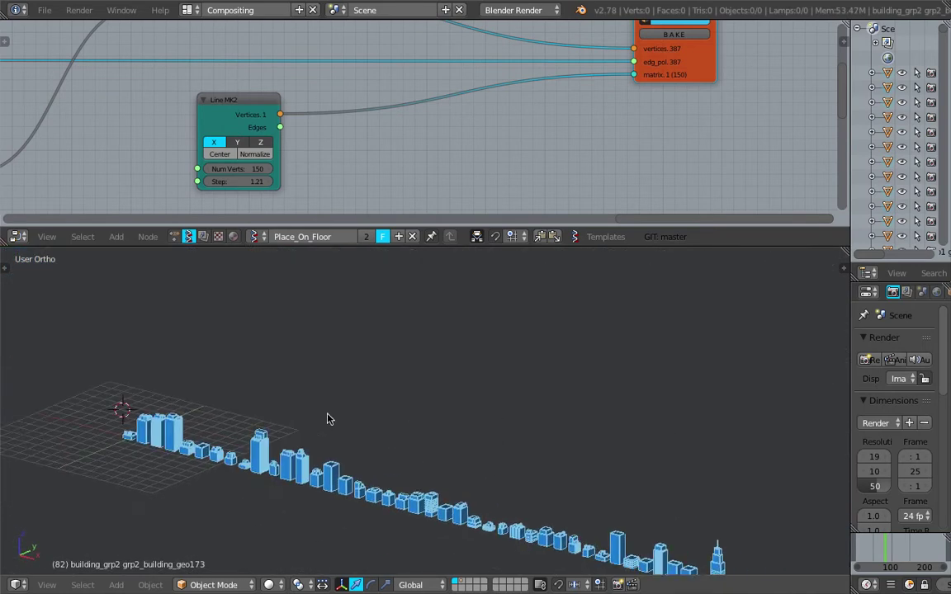
scroll(240, 438, up, 3)
shift+middle_drag(241, 438, 603, 406)
scroll(450, 403, up, 3)
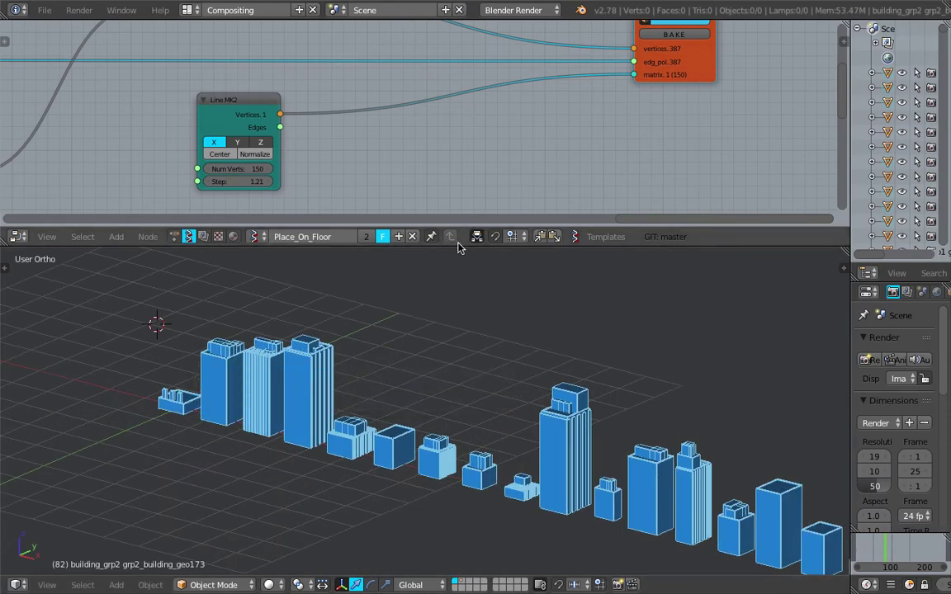
Make the node editor taller above the 3D viewport and save the file
drag(458, 246, 453, 300)
scroll(460, 182, down, 3)
mouse_move(431, 197)
middle_down()
mouse_move(460, 192)
mouse_move(435, 184)
middle_up()
key(ctrl+s)
click(459, 183)
scroll(456, 182, up, 3)
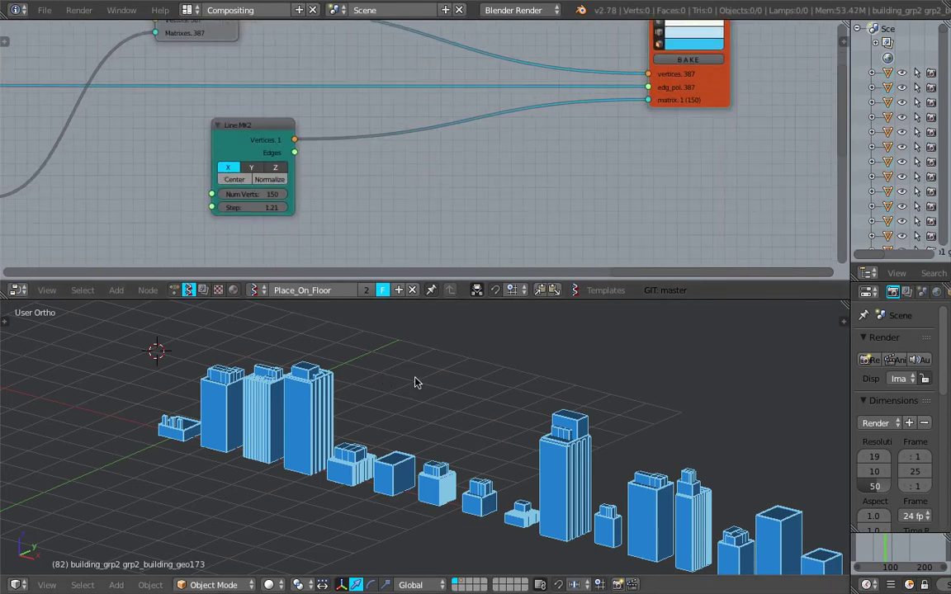
Rearrange the Line MK2 and Viewer Draw nodes so they sit closer together in the node tree
middle_drag(448, 231, 453, 234)
drag(281, 130, 394, 136)
middle_drag(408, 149, 302, 159)
drag(599, 110, 522, 105)
middle_drag(396, 160, 411, 148)
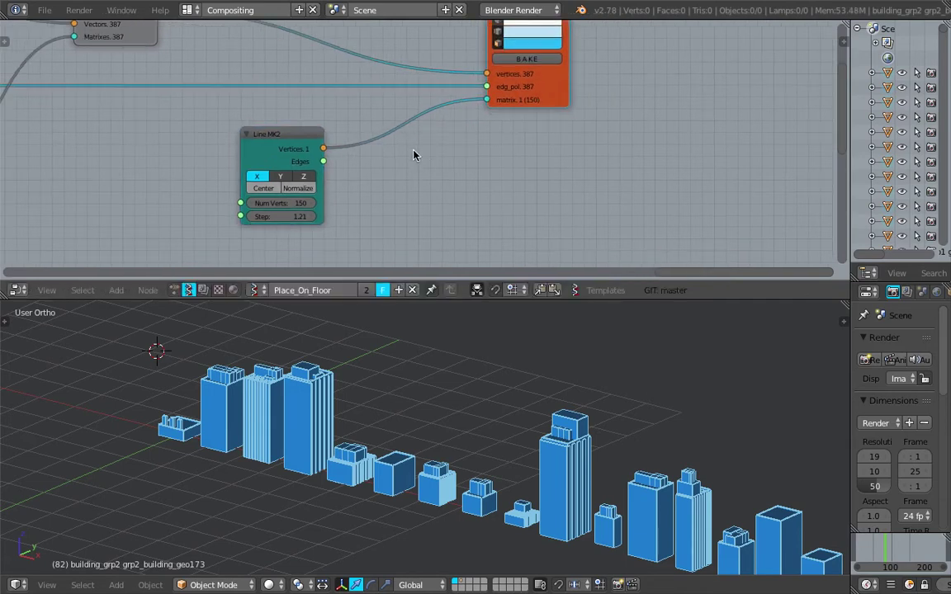
drag(273, 142, 236, 145)
shift+middle_drag(518, 365, 367, 428)
scroll(354, 343, down, 2)
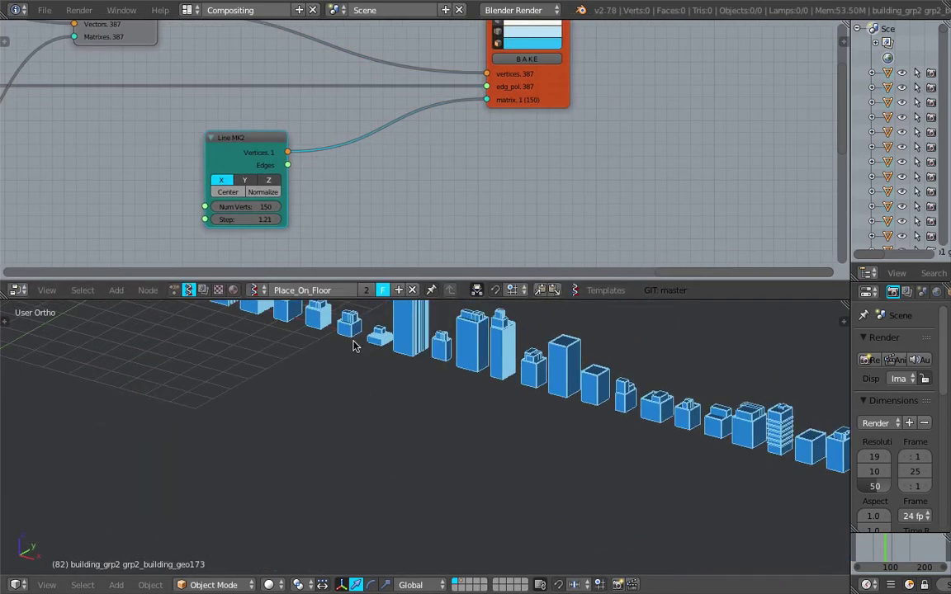
shift+middle_drag(300, 319, 339, 422)
shift+middle_drag(345, 371, 381, 409)
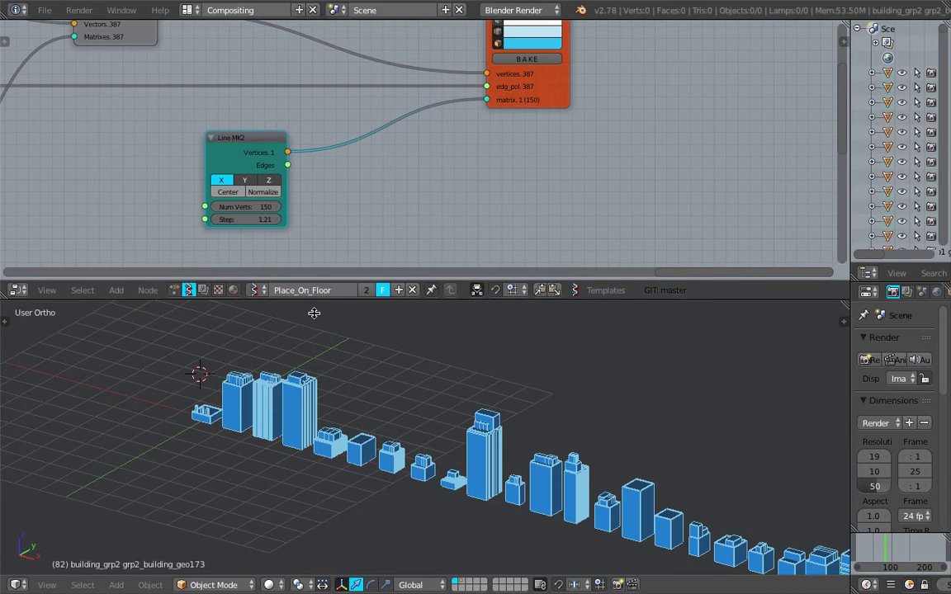
mouse_move(254, 153)
mouse_down()
mouse_move(285, 147)
mouse_move(262, 138)
mouse_up()
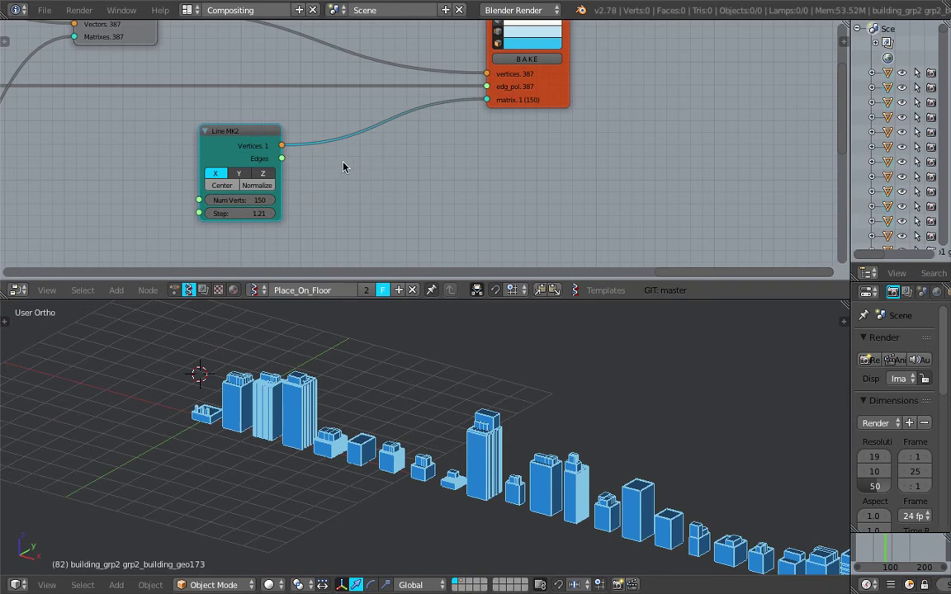
Delete the Line MK2 node and add a Plane MK2 node below the Viewer Draw node
key(x)
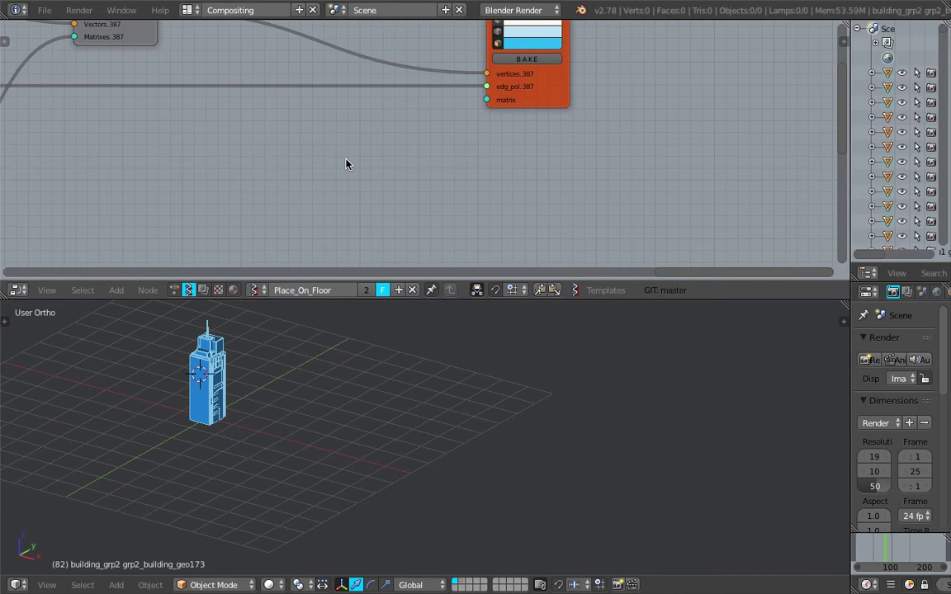
key(Home)
key(shift+a)
click(356, 122)
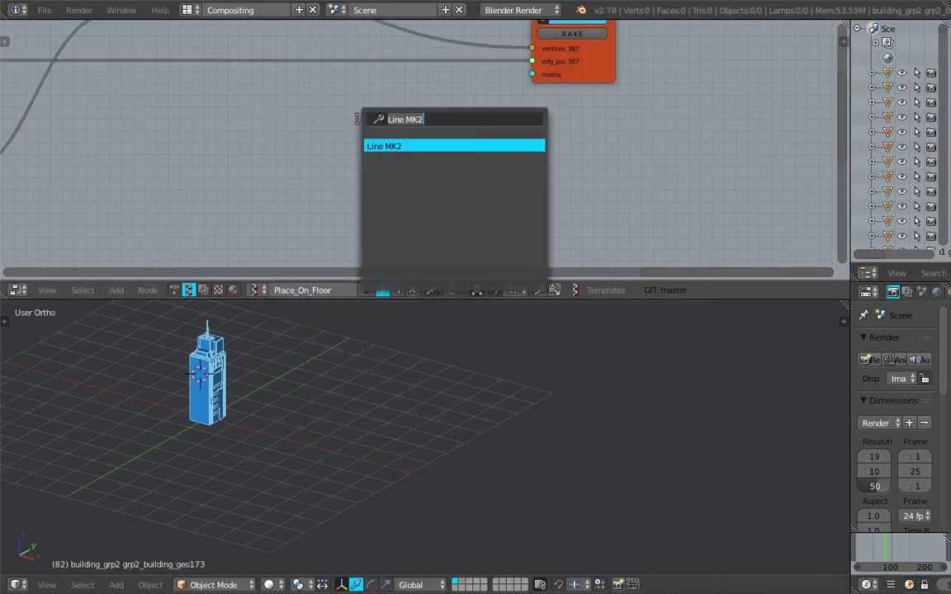
text(plan)
key(Return)
Feed the vertices of a centered 10 by 10 Plane MK2 grid into the Viewer Draw node's matrix input
click(412, 196)
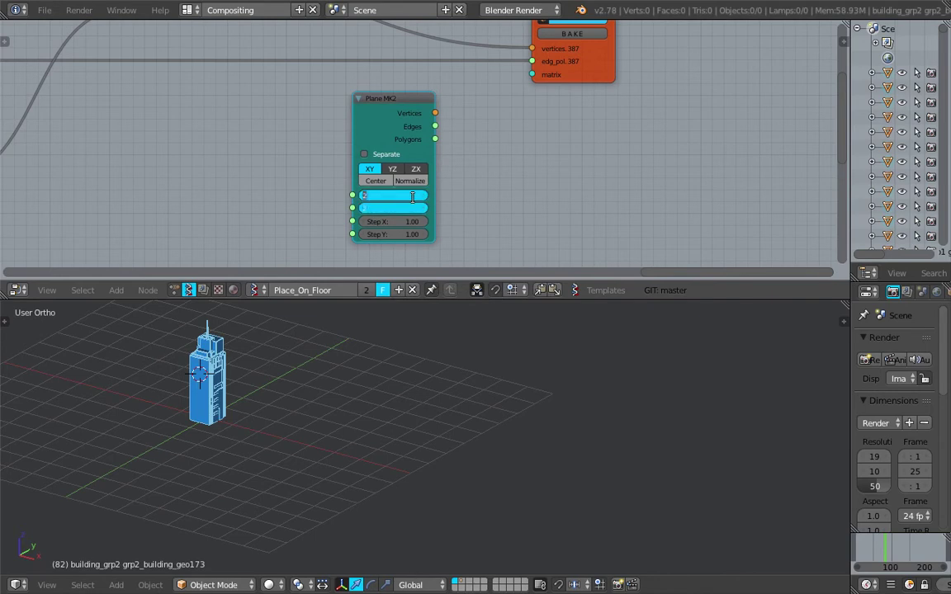
drag(435, 113, 533, 74)
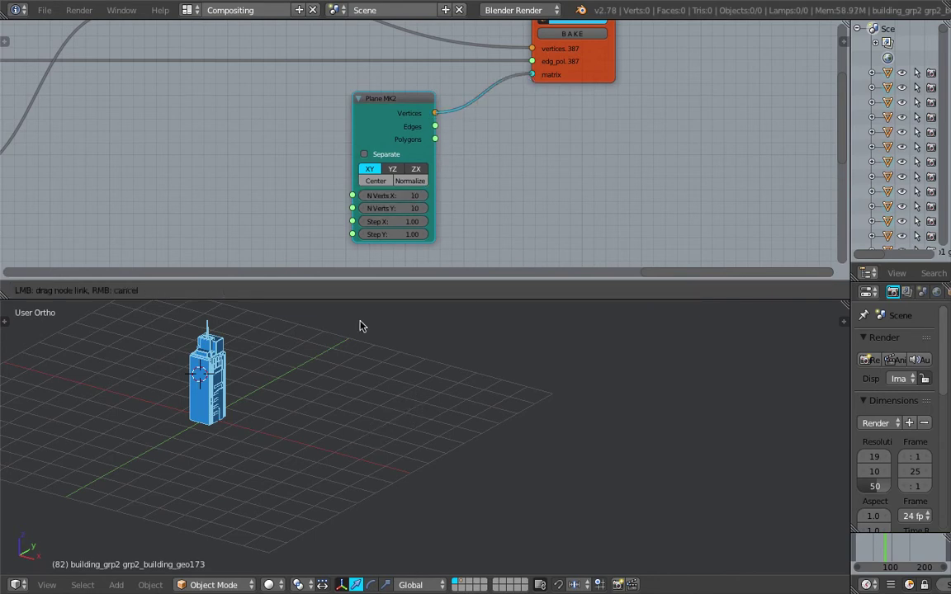
click(388, 184)
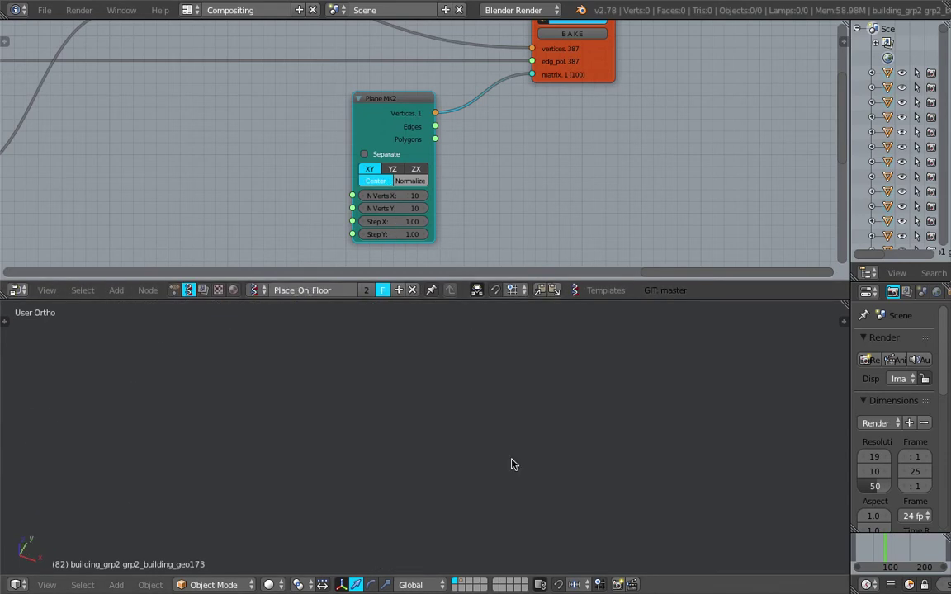
Add a UV sphere as a temporary reference and align the 3D view to it with View Selected
key(shift+a)
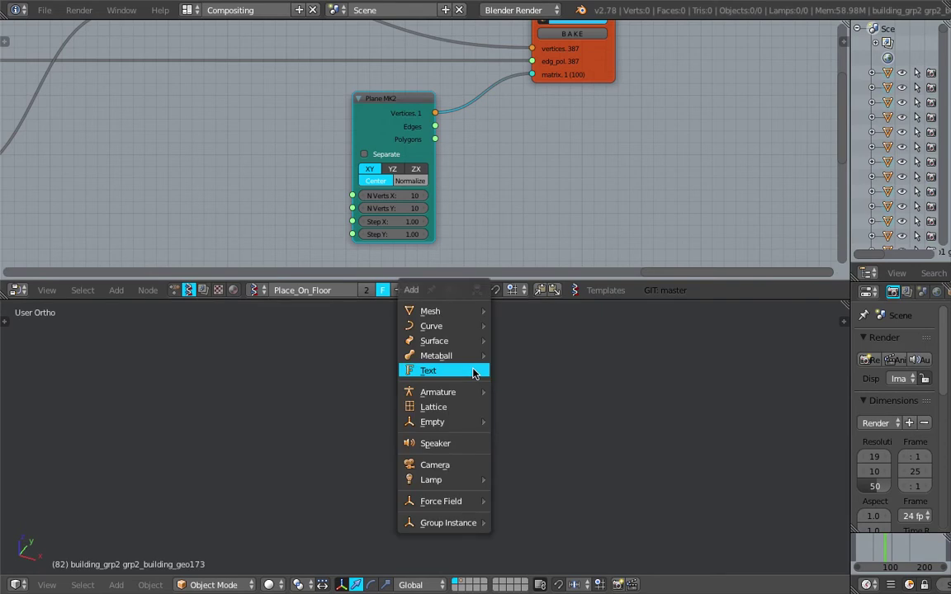
mouse_move(469, 320)
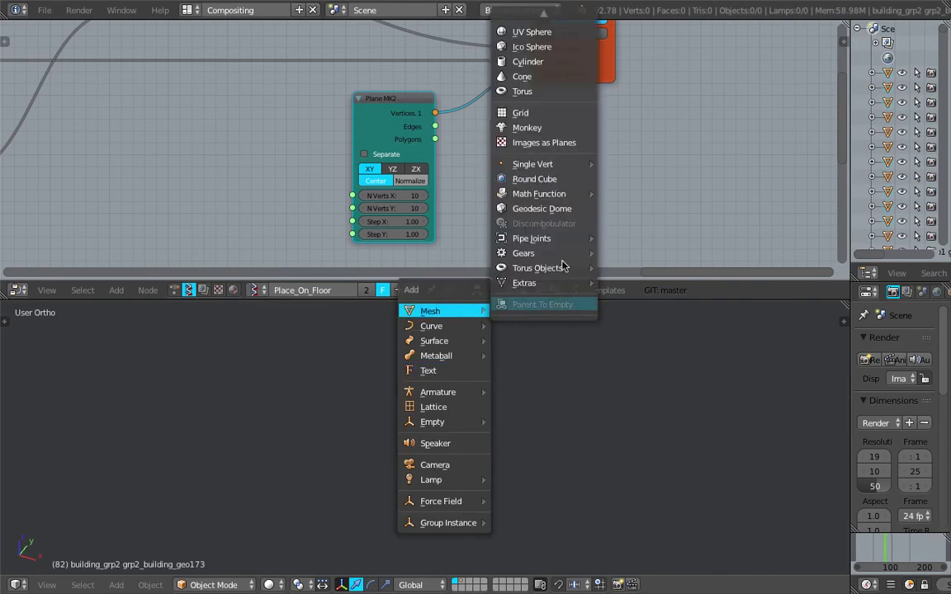
click(546, 32)
click(47, 585)
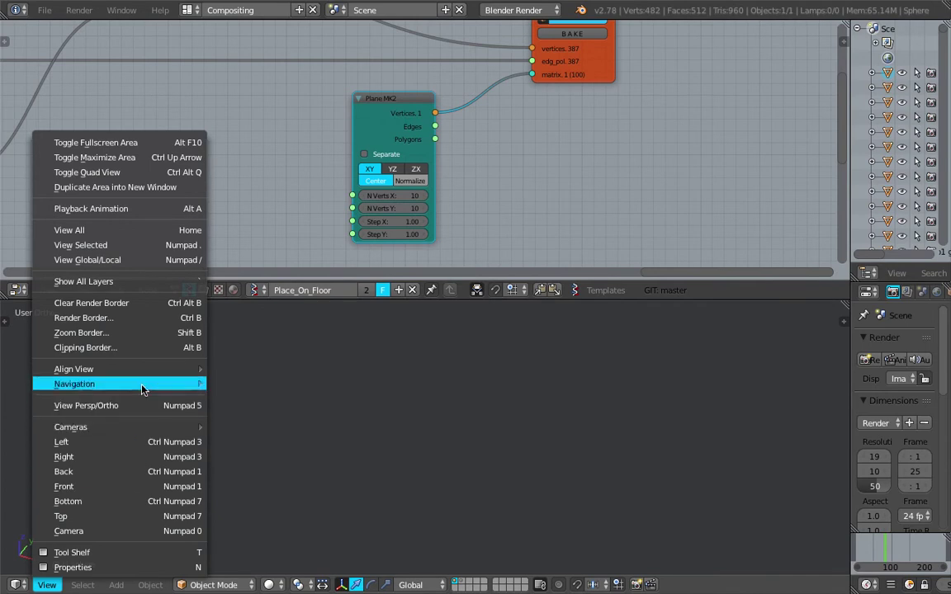
mouse_move(146, 431)
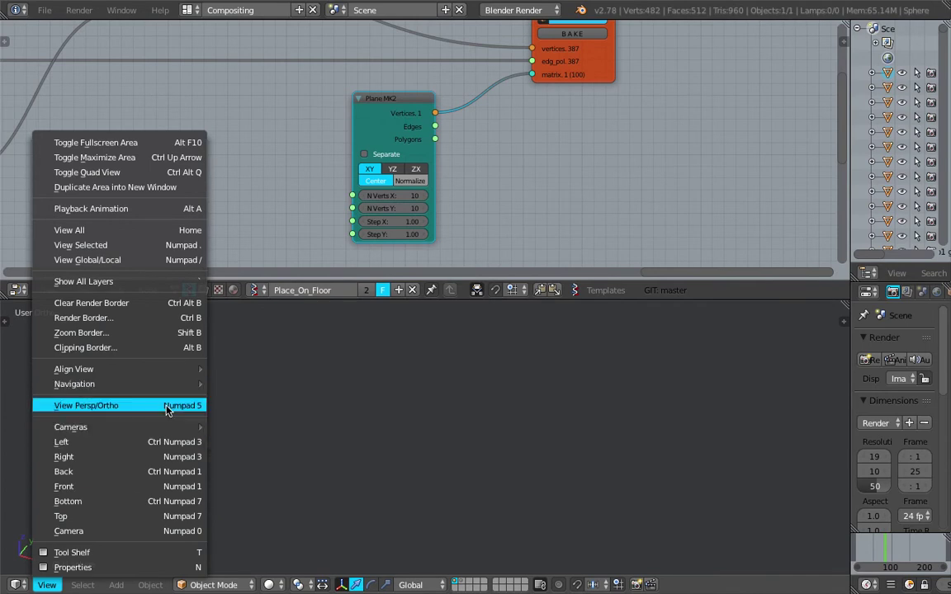
mouse_move(171, 383)
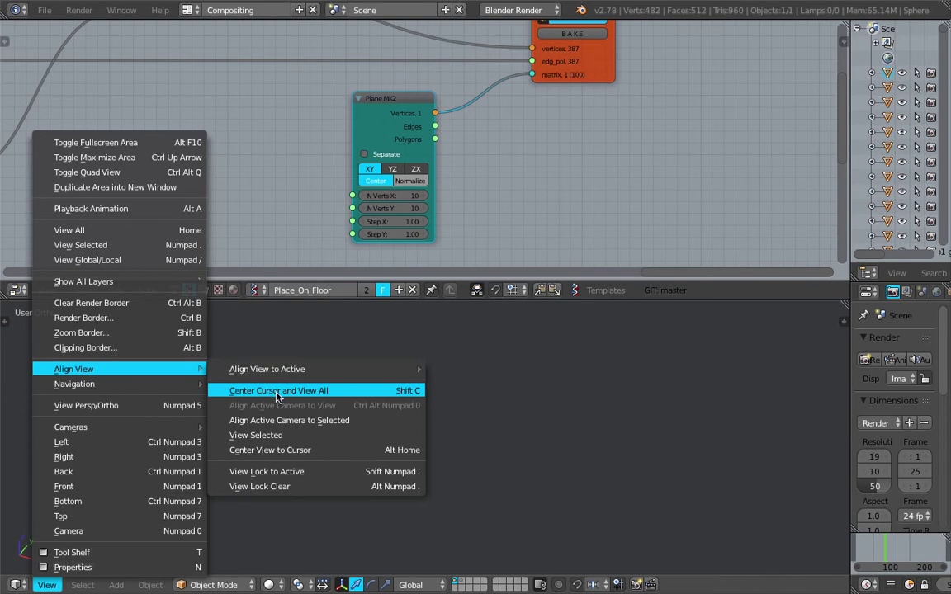
click(284, 438)
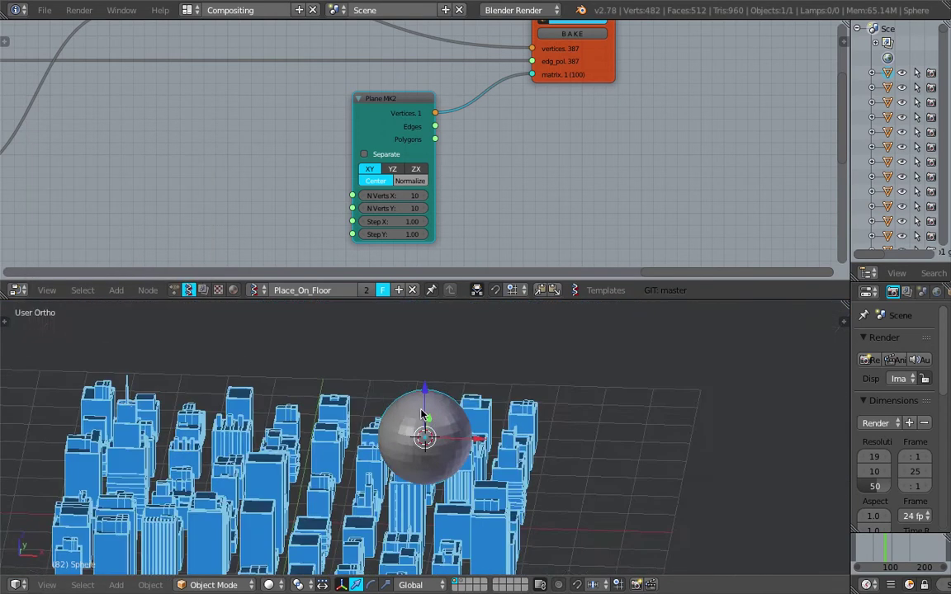
Scale up the UV sphere over the building grid
scroll(434, 447, down, 2)
key(s)
click(501, 504)
key(s)
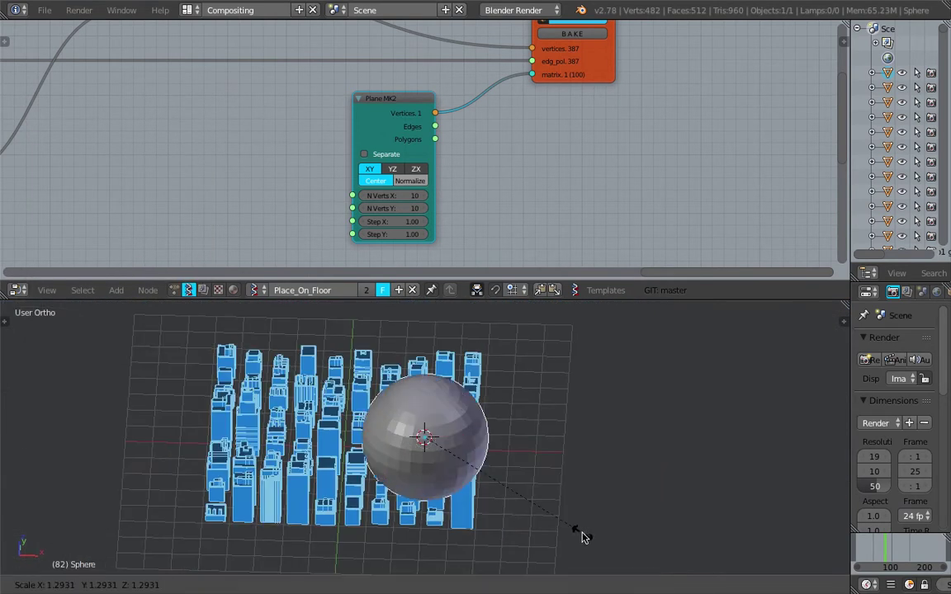
click(588, 537)
Delete the temporary UV sphere from the scene
middle_drag(533, 508, 446, 485)
key(Delete)
scroll(536, 429, up, 5)
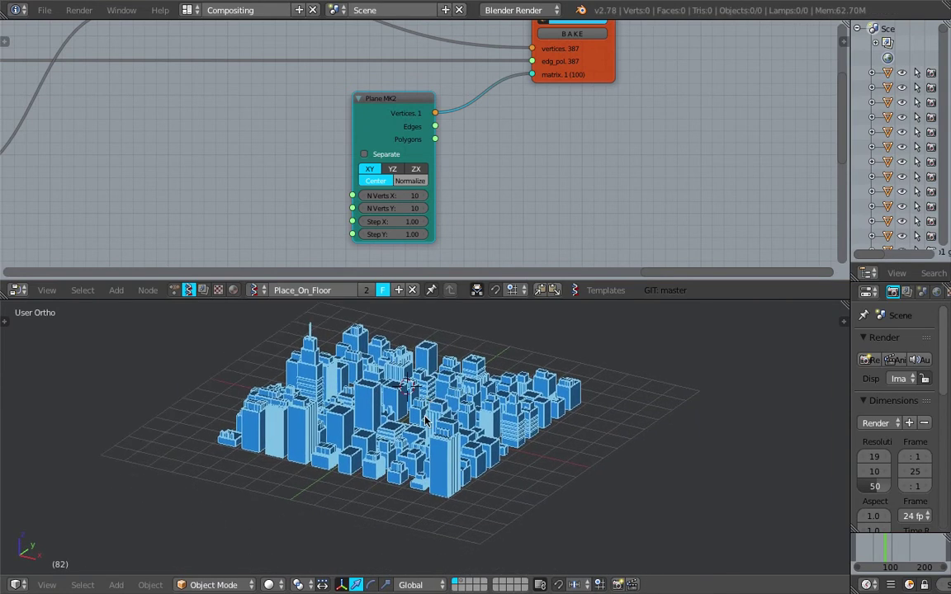
Save the current blend file with the grid-distributed buildings
middle_drag(537, 430, 466, 428)
scroll(538, 466, down, 4)
key(ctrl+s)
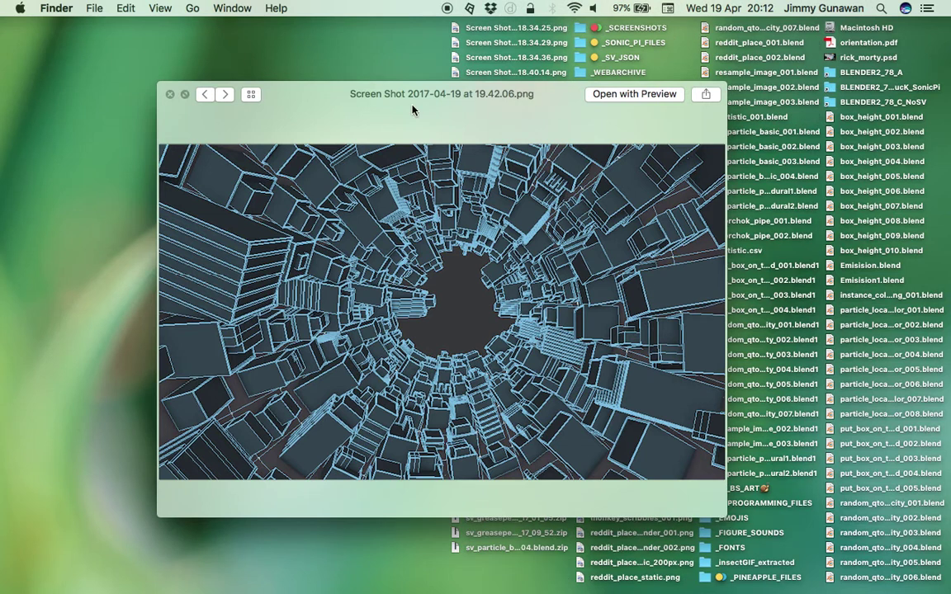
Switch to the Finder preview and look through the desktop screenshots of procedural city layouts
drag(377, 258, 365, 252)
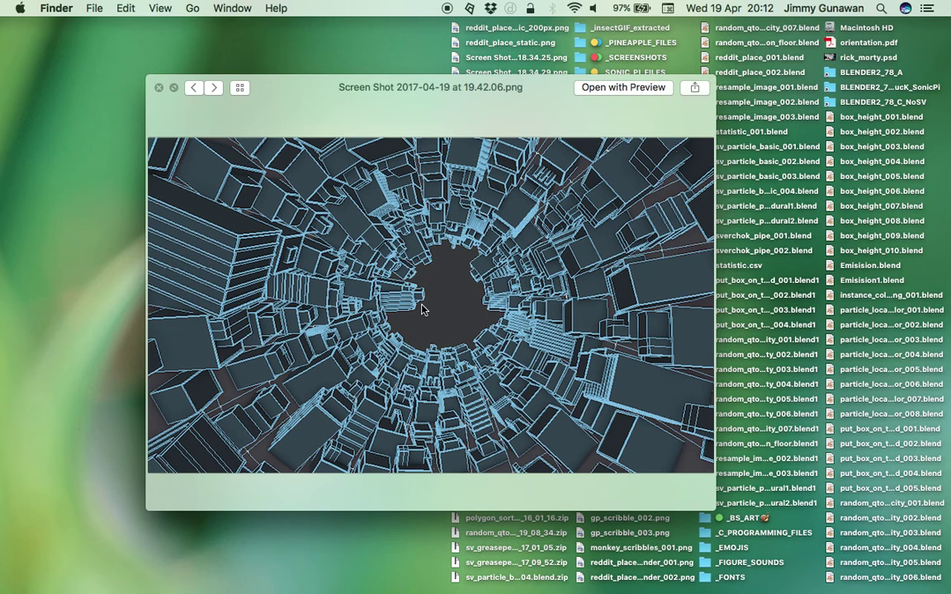
key(Right)
key(Right)
key(Right)
key(Right)
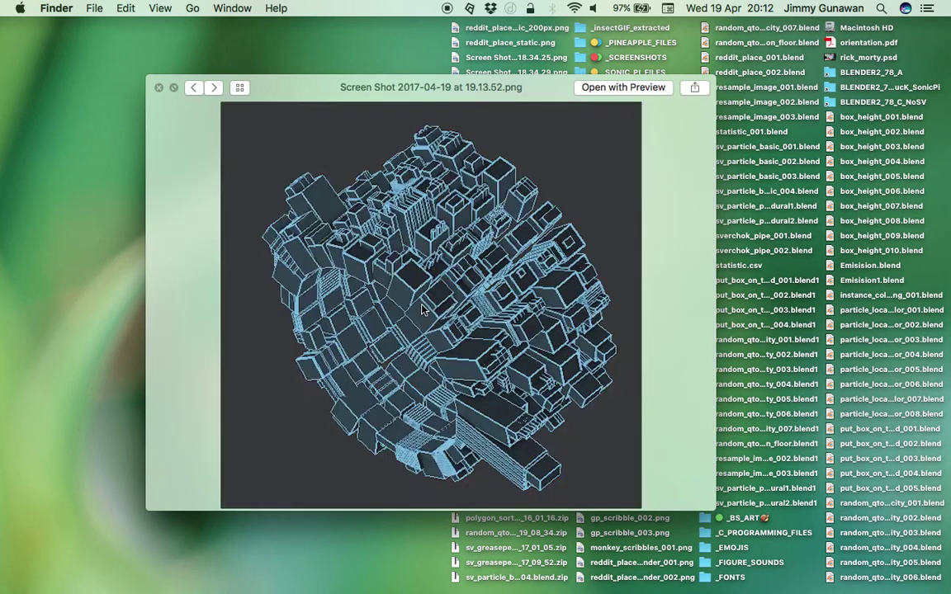
key(Right)
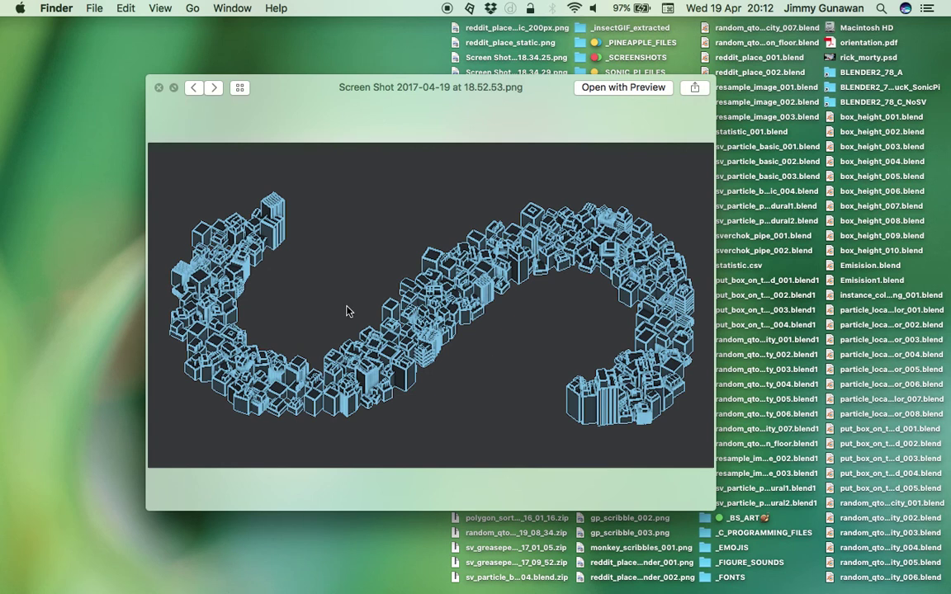
Return to Blender and bake the Viewer Draw node's output into mesh objects
key(ctrl+Right)
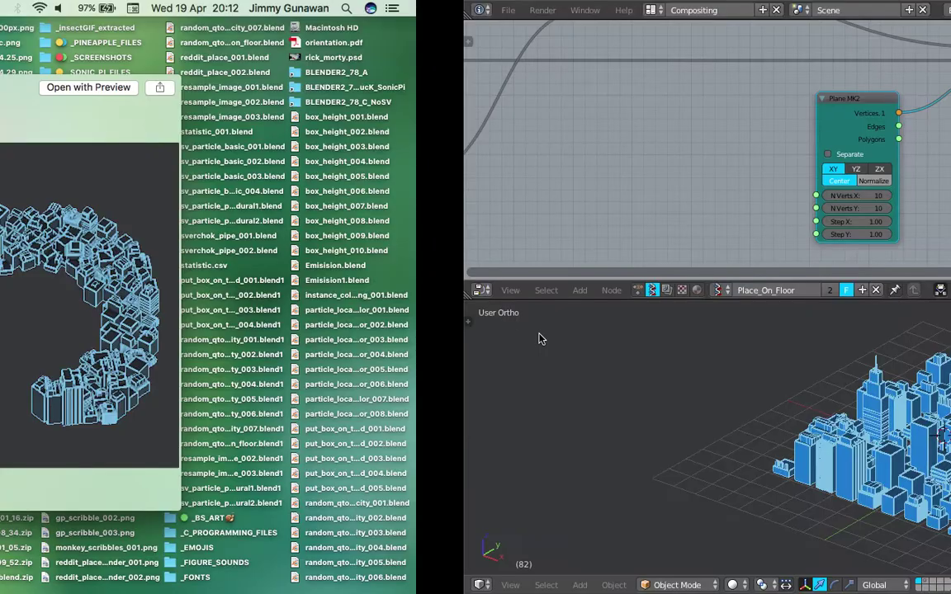
middle_drag(566, 406, 538, 419)
mouse_move(615, 122)
middle_down()
mouse_move(499, 168)
mouse_move(522, 211)
middle_up()
click(499, 128)
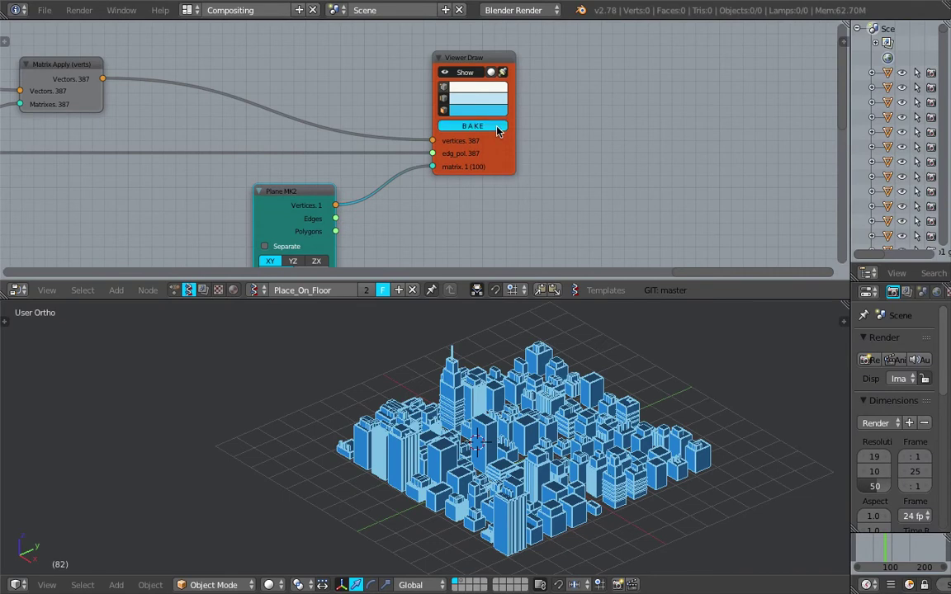
scroll(493, 446, down, 3)
Select the baked buildings and move them along the X axis, clear of the blue preview city
middle_drag(493, 447, 544, 456)
key(b)
drag(291, 346, 584, 531)
key(g)
key(x)
click(302, 459)
Select one baked building and examine its mesh up close among its neighbours
scroll(565, 467, up, 5)
shift+middle_drag(293, 452, 439, 453)
right_click(559, 460)
scroll(465, 445, up, 4)
middle_drag(497, 446, 465, 450)
shift+middle_drag(502, 511, 473, 431)
scroll(520, 455, down, 3)
scroll(463, 424, up, 3)
scroll(439, 402, up, 2)
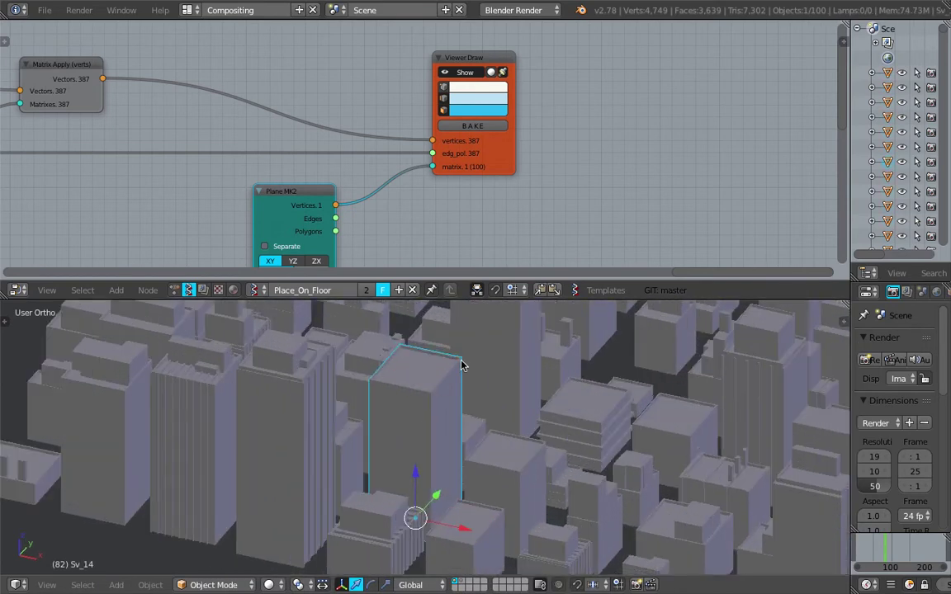
Examine the baked buildings in wireframe and solid shading beside the preview city
scroll(577, 142, down, 1)
scroll(468, 389, down, 1)
key(z)
key(z)
key(z)
key(z)
key(z)
key(z)
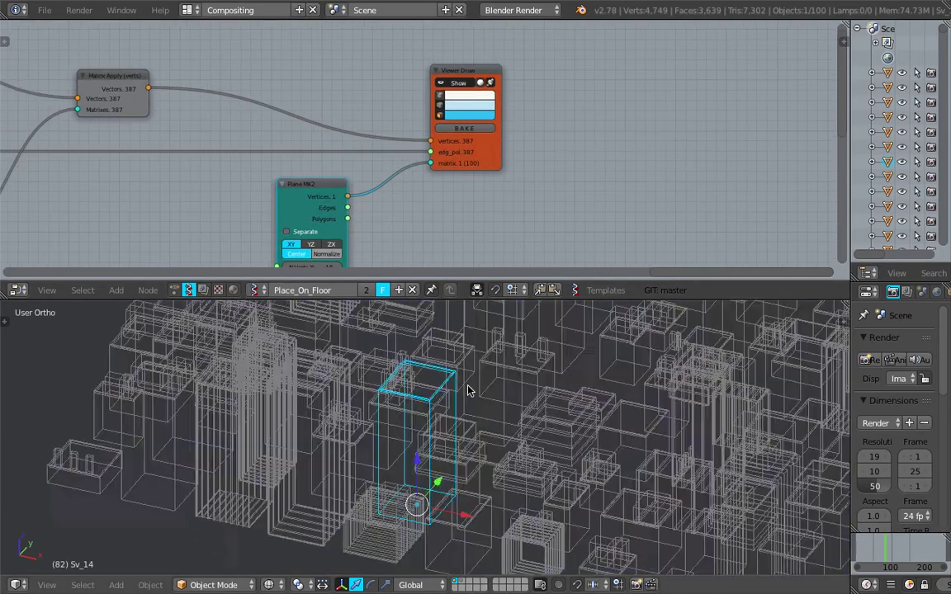
scroll(497, 406, down, 10)
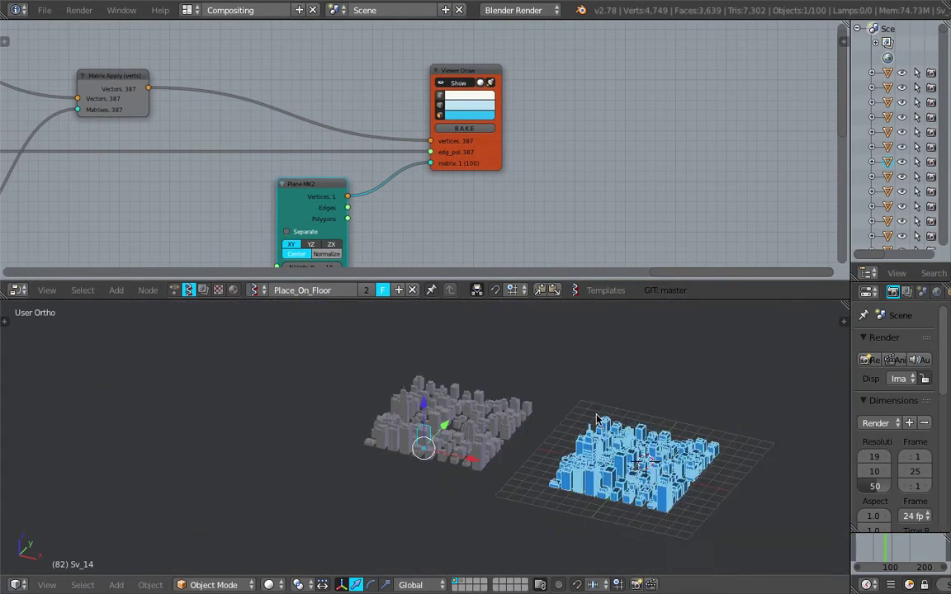
Try moving a single baked building along the X axis, and undo the move
shift+middle_drag(498, 445, 357, 472)
scroll(341, 446, up, 3)
drag(159, 484, 268, 486)
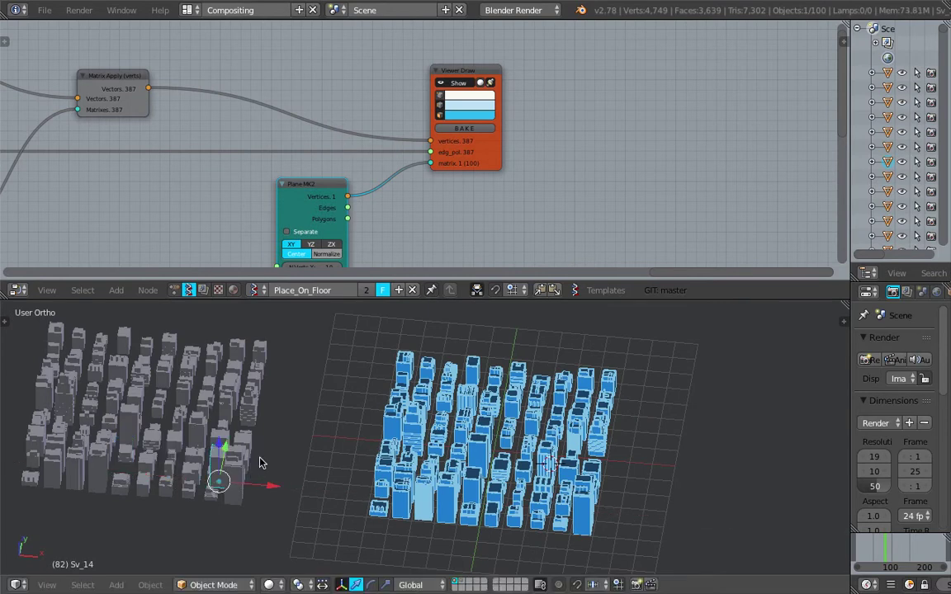
key(ctrl+z)
Select all baked buildings and move them along the X axis towards the blue preview city
middle_drag(376, 238, 363, 242)
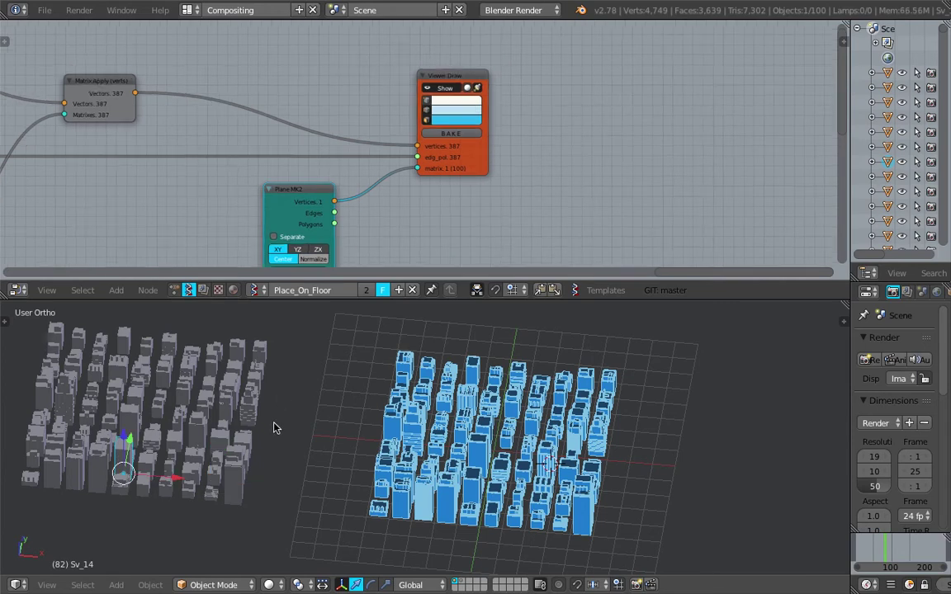
key(a)
key(g)
key(x)
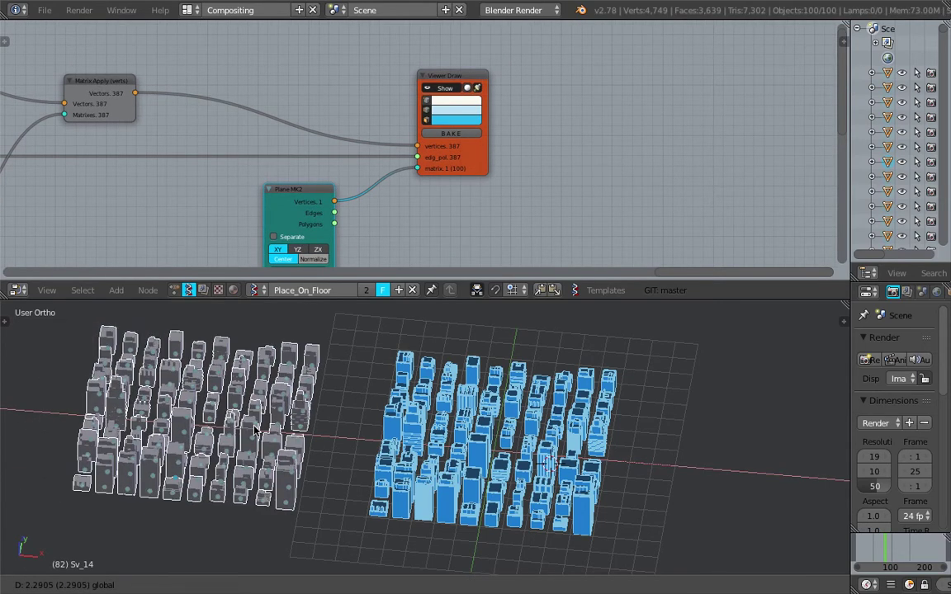
click(310, 428)
Widen the Viewer Draw node and move the Plane MK2 node aside to free space in the node tree
middle_drag(442, 202, 468, 123)
mouse_move(514, 89)
mouse_down()
mouse_move(653, 70)
mouse_move(681, 90)
mouse_move(675, 84)
mouse_up()
middle_drag(321, 131, 325, 160)
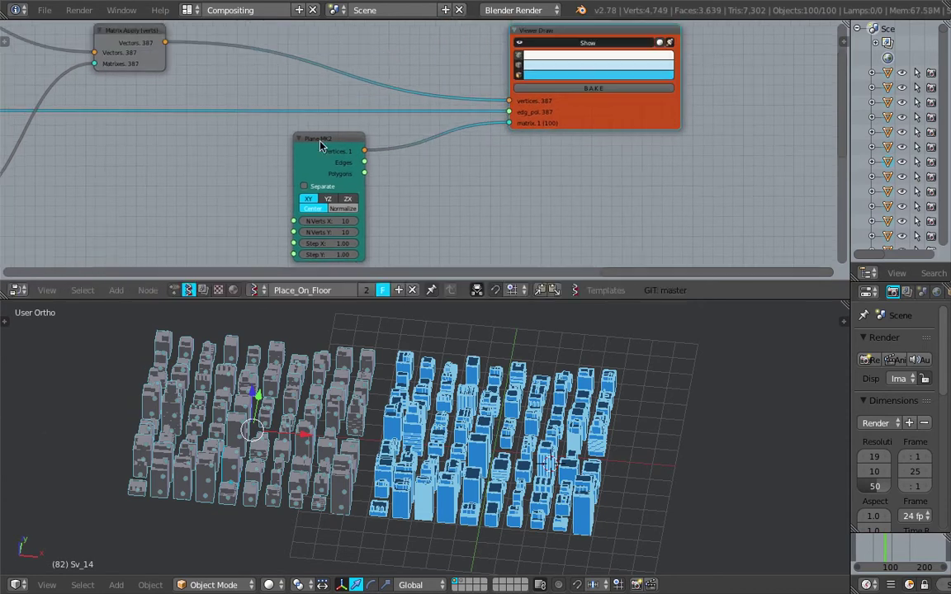
drag(320, 142, 200, 175)
middle_drag(330, 212, 341, 194)
Search the available nodes for "cyl" to add a cylinder generator
key(shift+a)
click(446, 185)
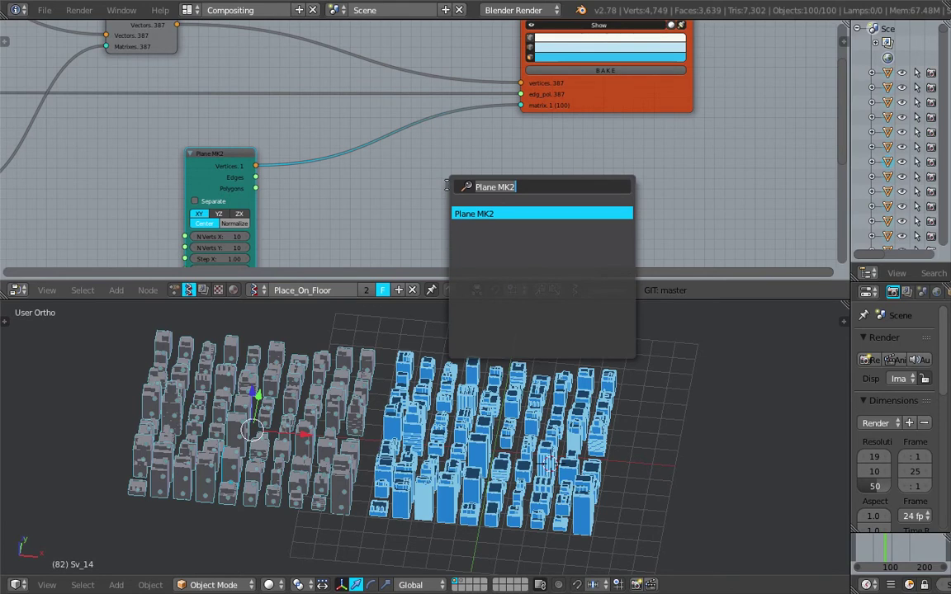
text(cyl)
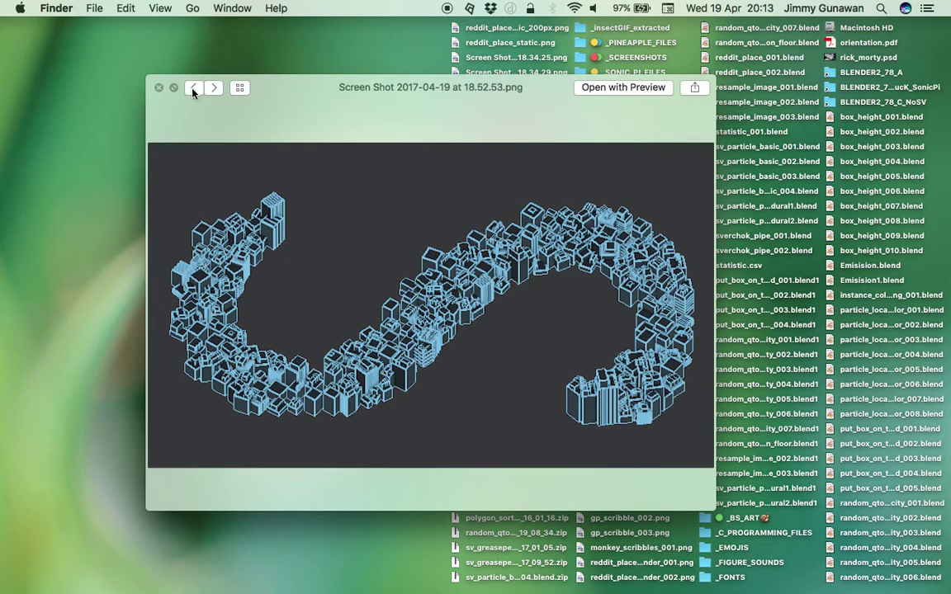
Close the screenshot preview in Finder and open the desktop shortcut folder BLENDER2_7...ucK_SonicPi
click(160, 87)
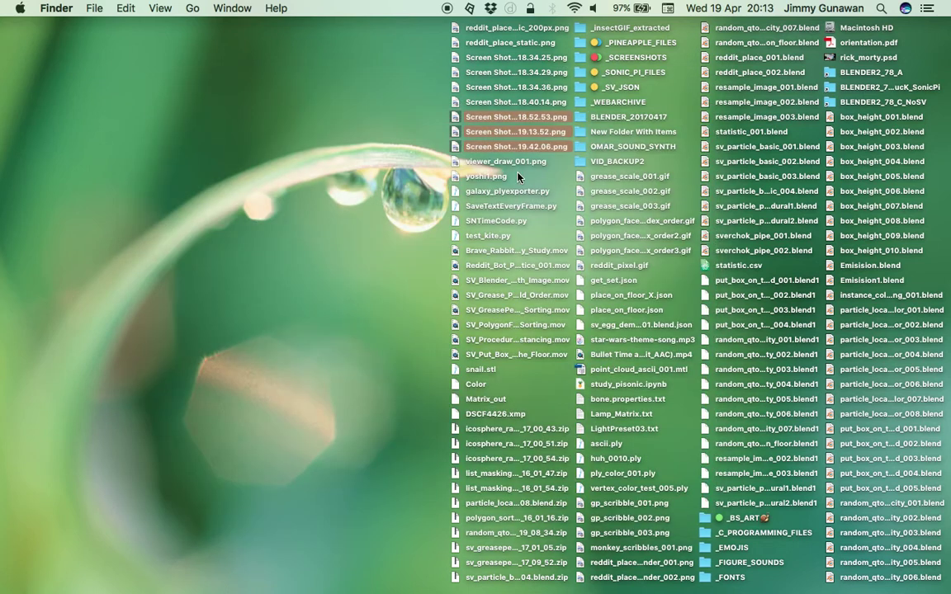
click(624, 180)
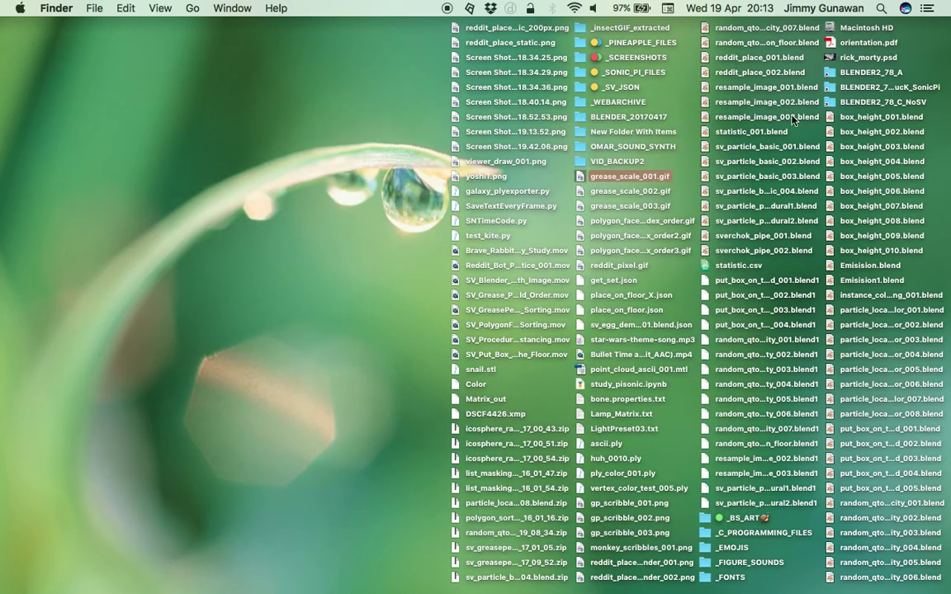
click(830, 89)
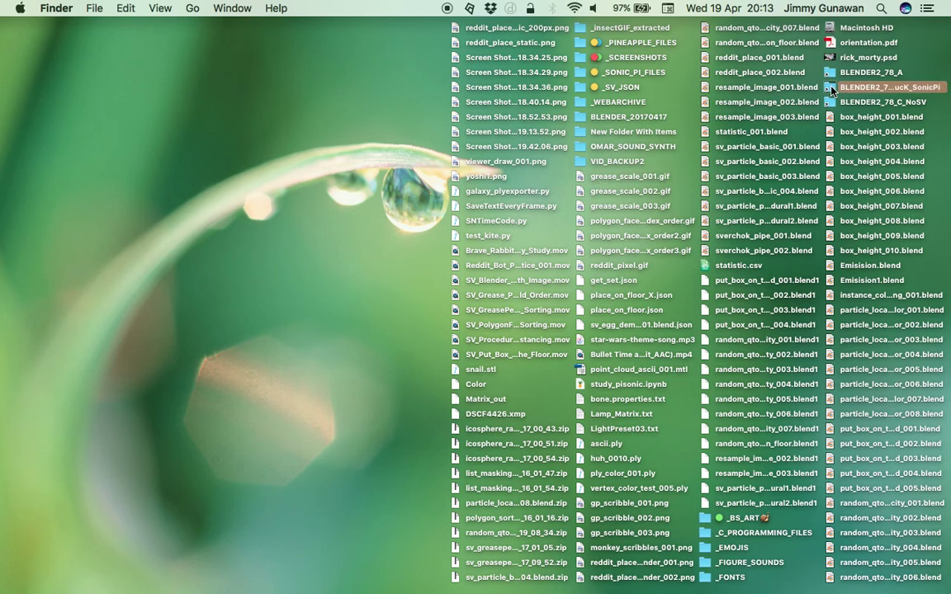
double_click(832, 89)
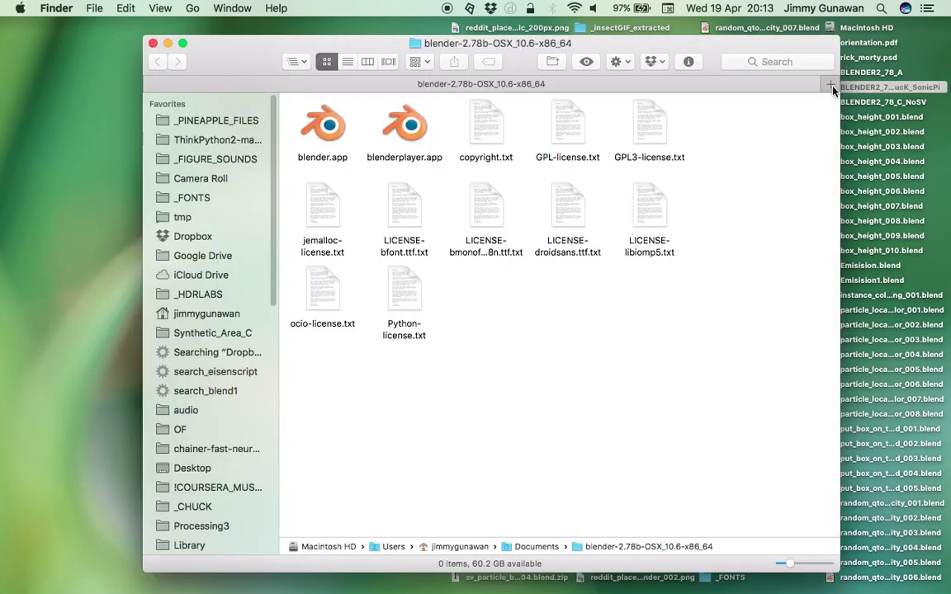
Dismiss the Blender problem report without reopening, and keep only the blender-2.78b-OSX_10.6-x86_64 folder tab open
key(super+t)
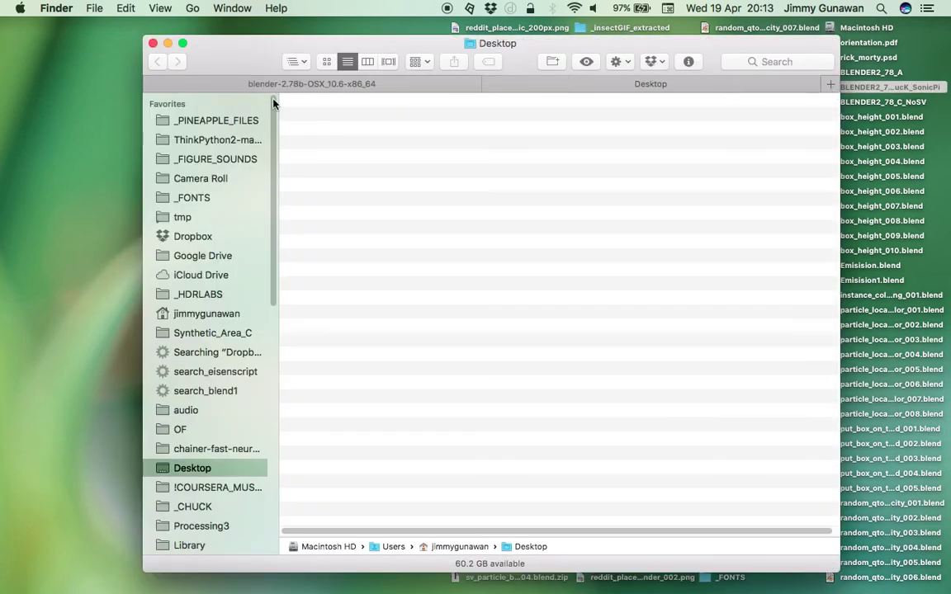
key(super+t)
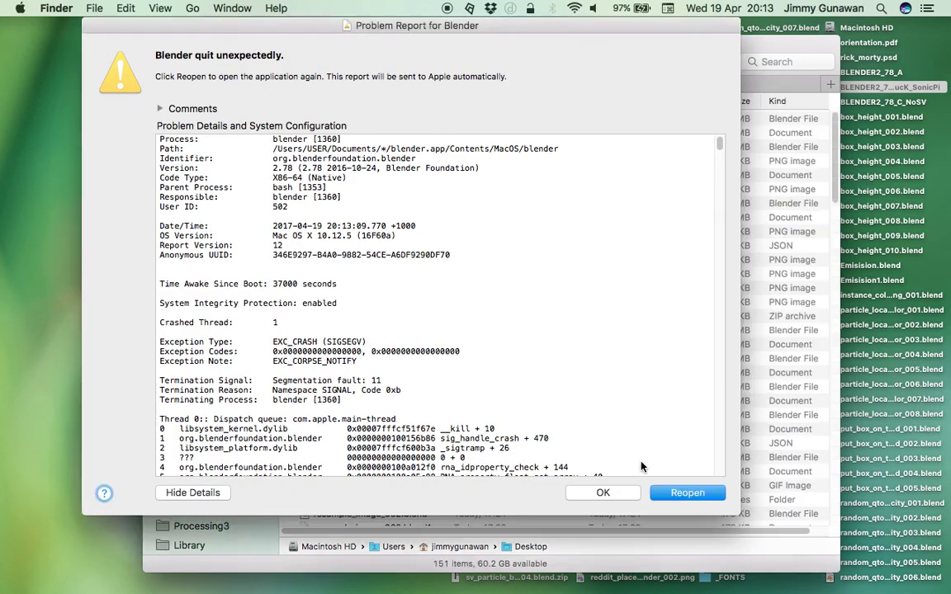
click(603, 493)
click(339, 84)
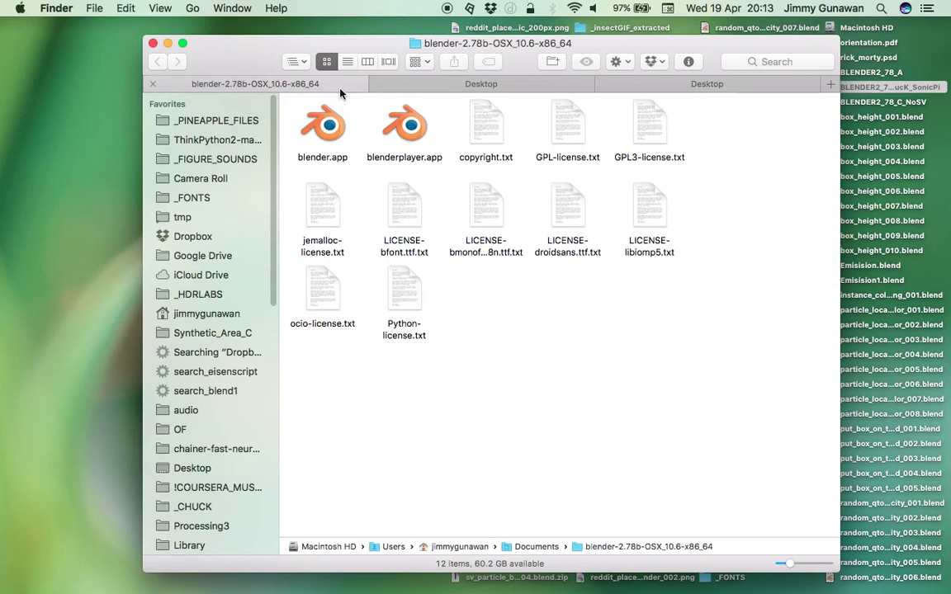
click(378, 85)
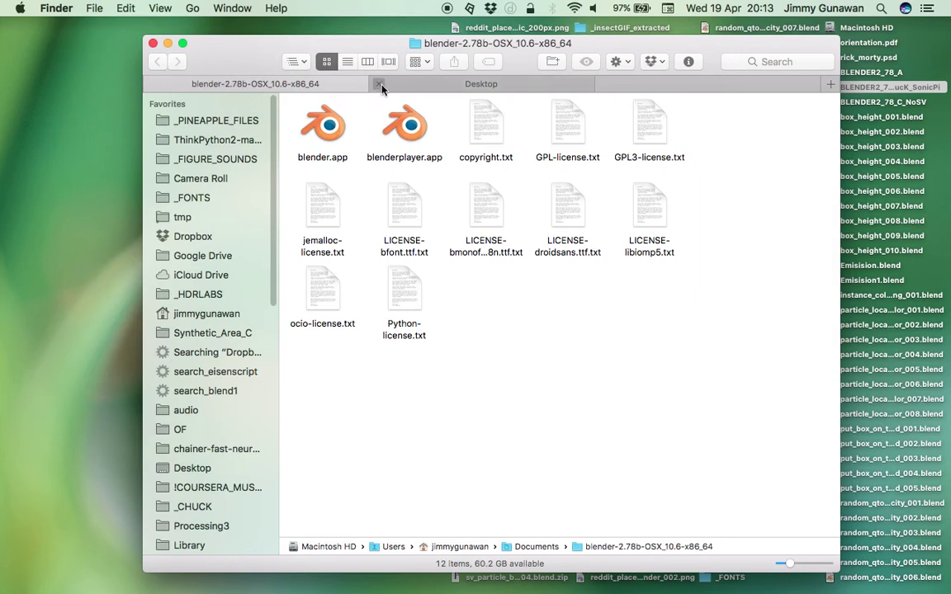
click(378, 84)
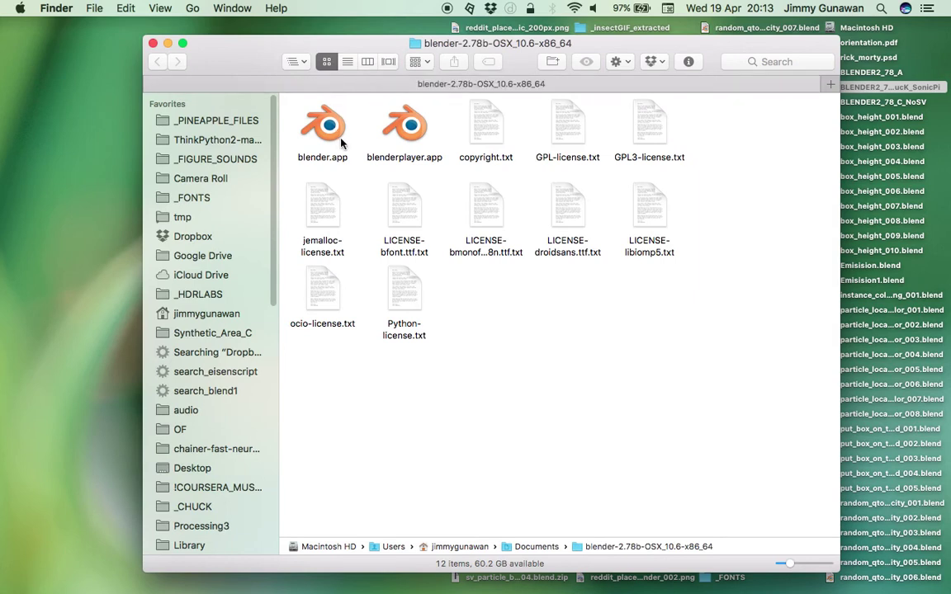
Show the package contents of blender.app and launch the blender executable from Contents/MacOS
right_click(338, 142)
click(363, 150)
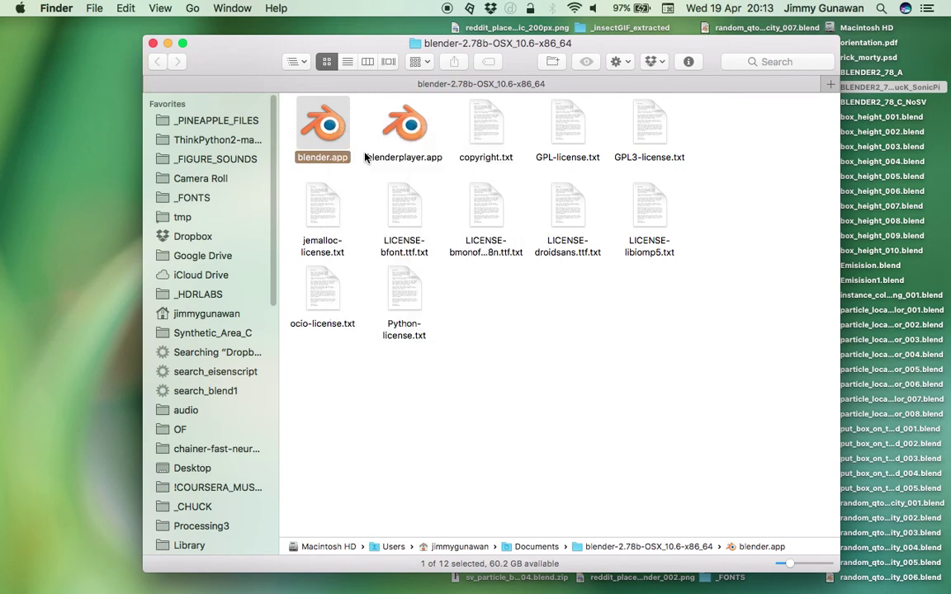
double_click(322, 124)
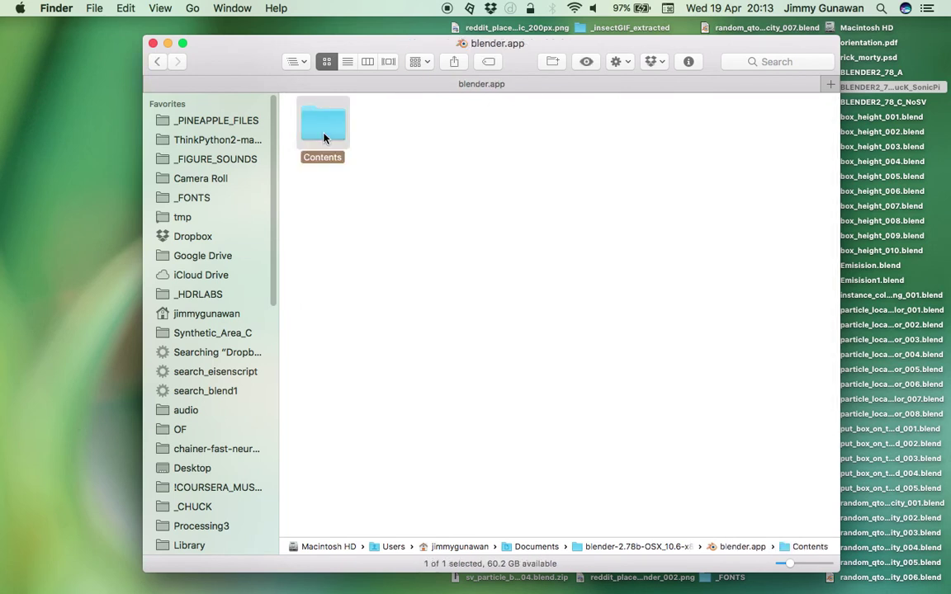
double_click(395, 128)
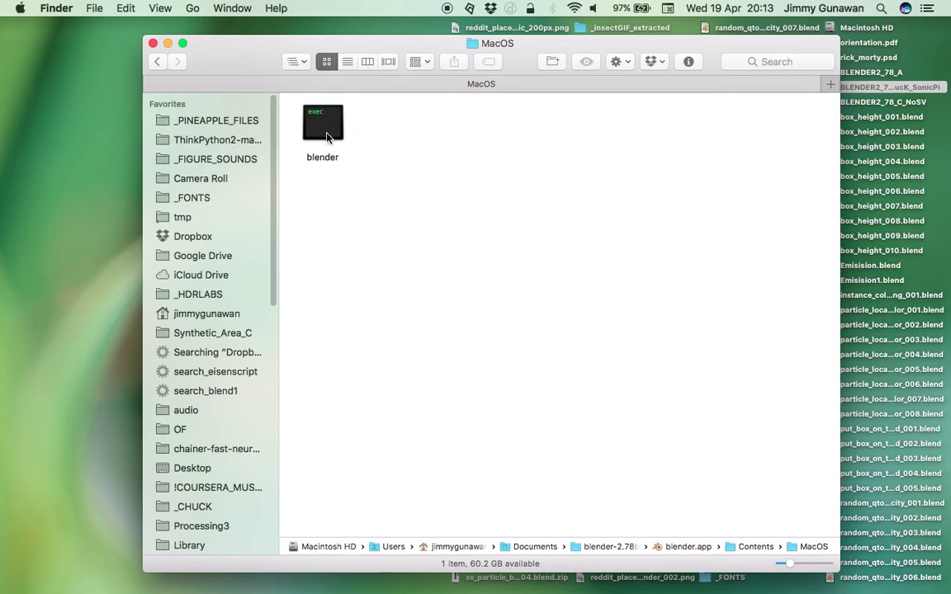
click(327, 137)
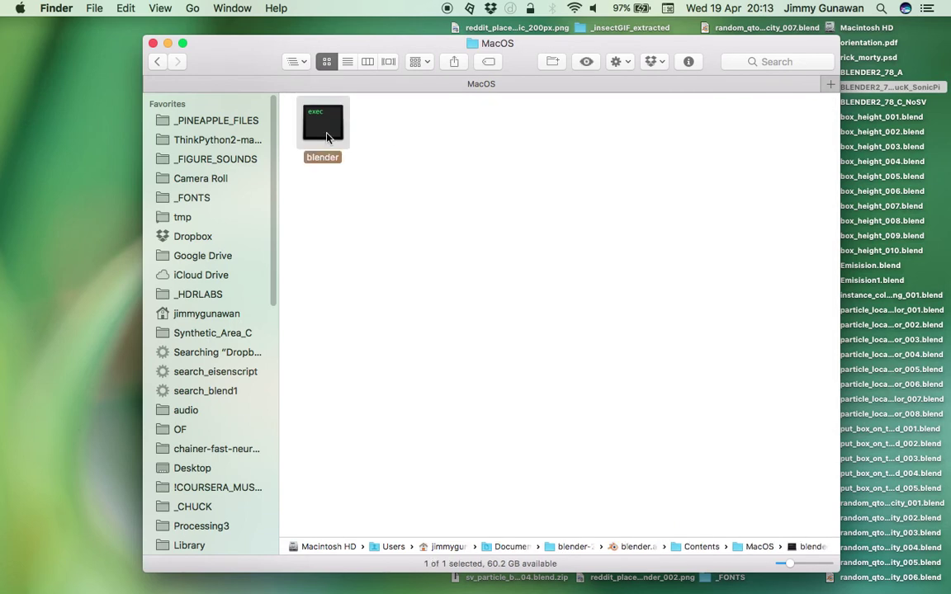
double_click(327, 138)
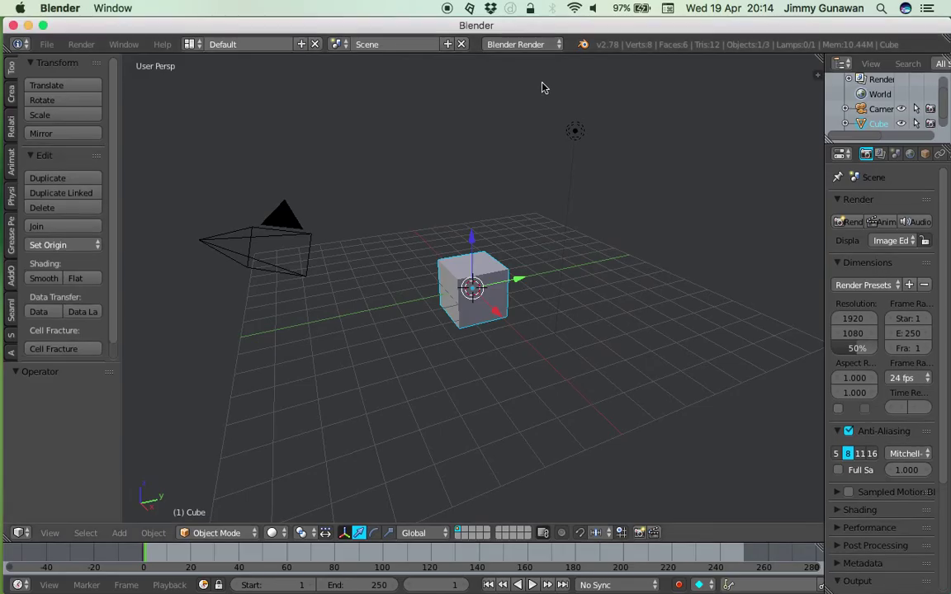
Reopen the recent file random_qtown_city_008_place_on_floor.blend in Blender
click(47, 44)
mouse_move(95, 92)
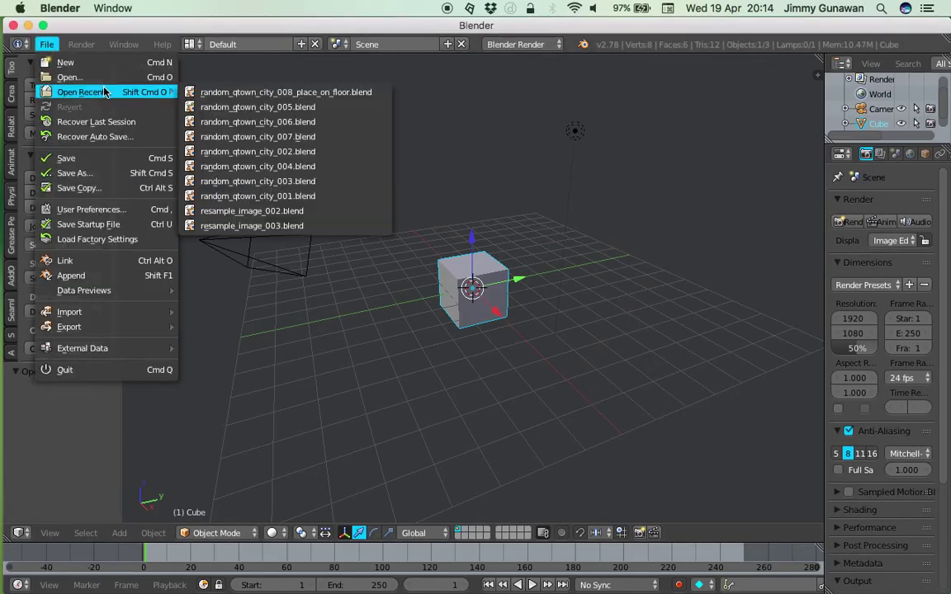
click(264, 97)
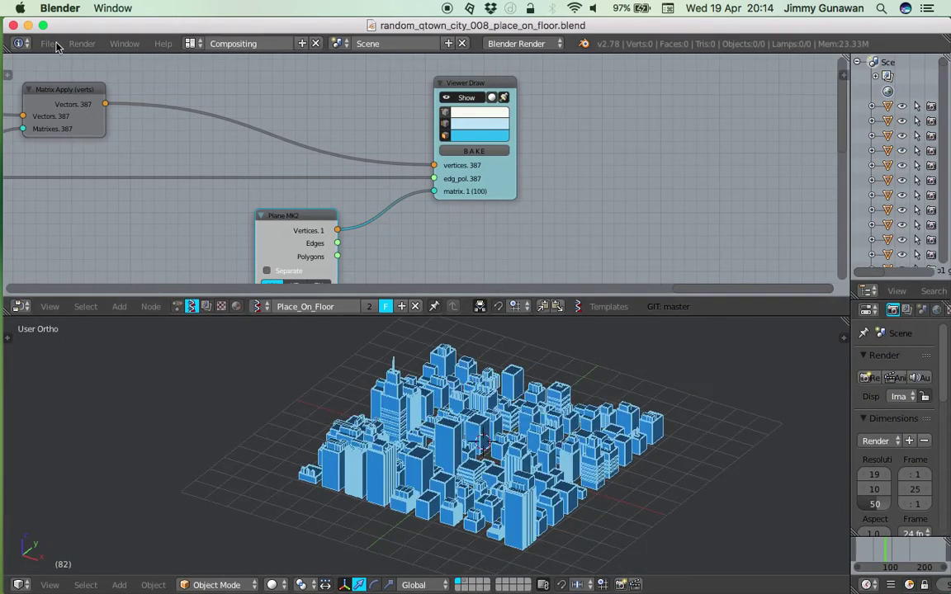
Save the file under the incremented name random_qtown_city_009_place_on_floor.blend on the Desktop
click(47, 43)
click(110, 170)
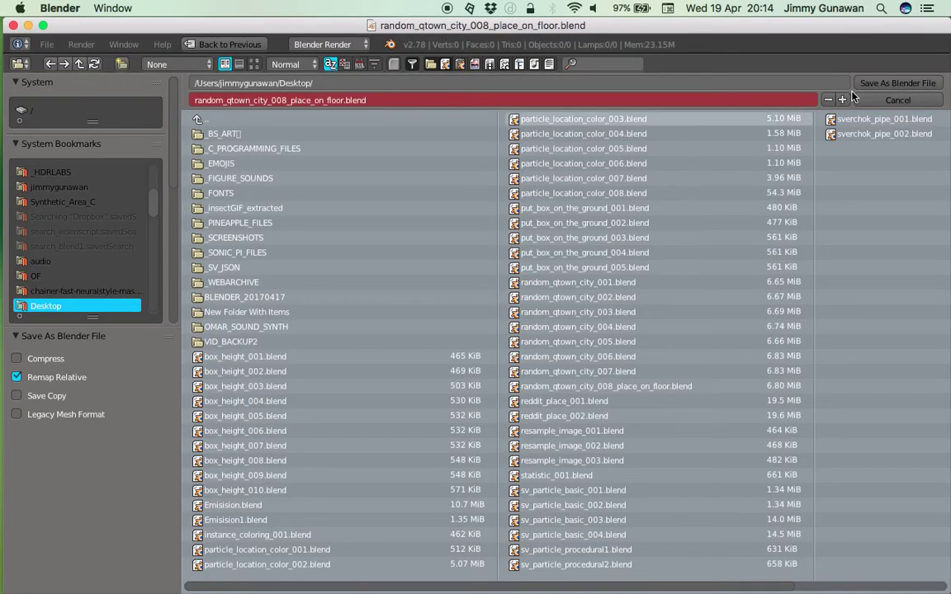
click(842, 100)
click(897, 82)
key(ctrl+s)
click(463, 212)
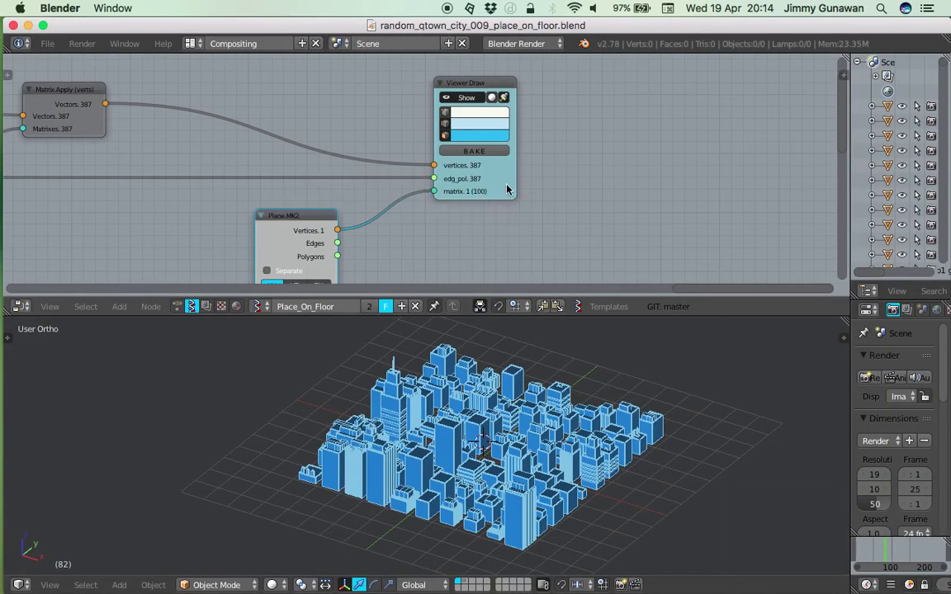
Move the Viewer Draw node further from Plane MK2 and add a Cylinder node below it
drag(508, 179, 601, 122)
scroll(547, 159, down, 2)
key(shift+a)
click(547, 159)
text(cyli)
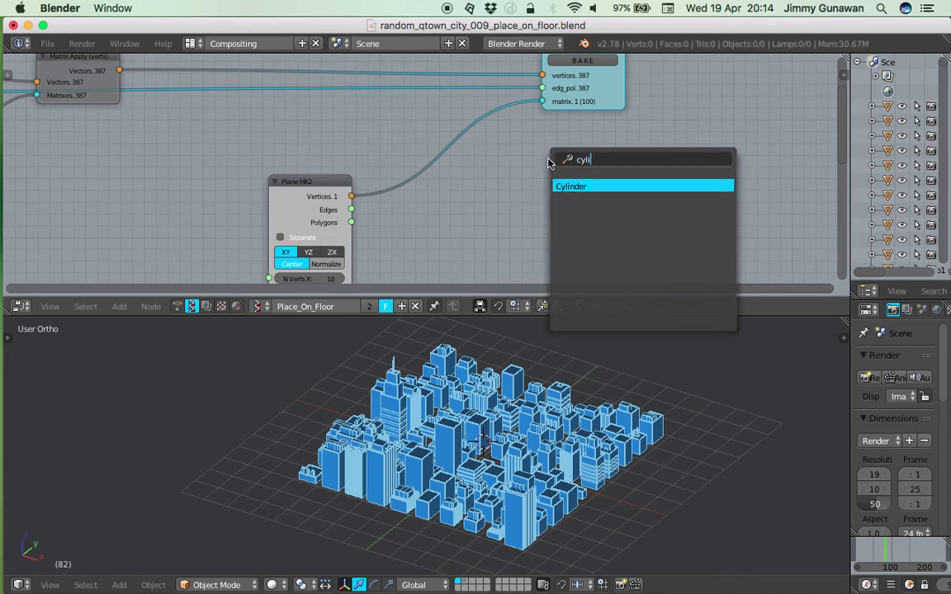
key(Return)
click(526, 162)
Set the Cylinder node's vertices to 12 and place the node between Plane MK2 and Viewer Draw
middle_drag(510, 169, 439, 160)
click(499, 249)
text(12)
key(Return)
drag(467, 155, 410, 157)
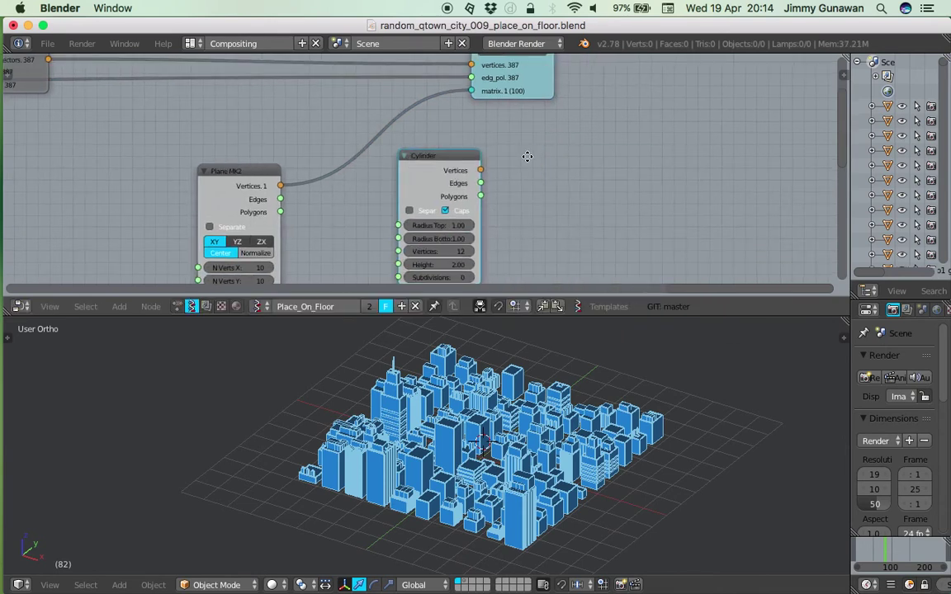
Add a Centers polygons 3 node beside the Cylinder node
scroll(495, 157, down, 1)
key(shift+a)
click(548, 142)
text(center)
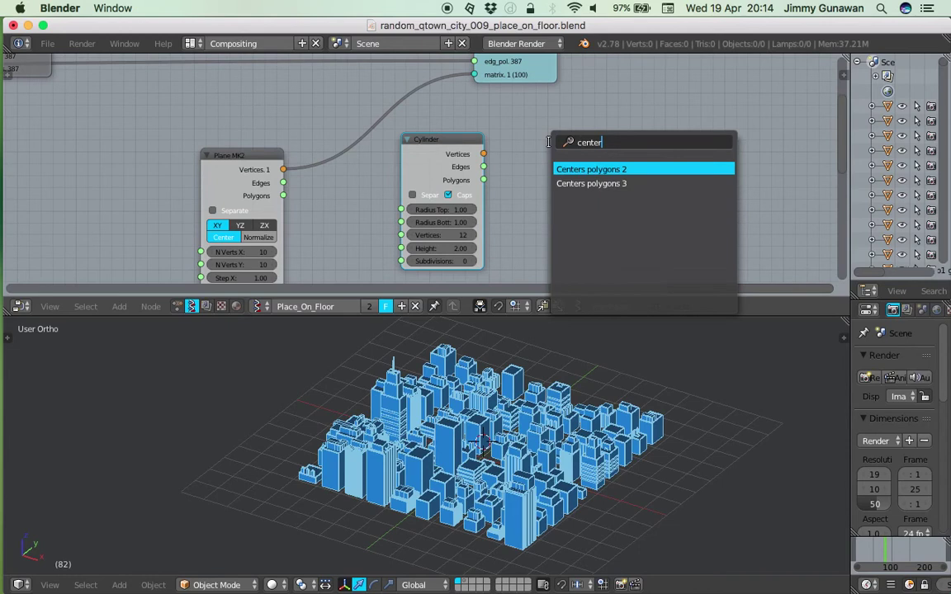
key(Down)
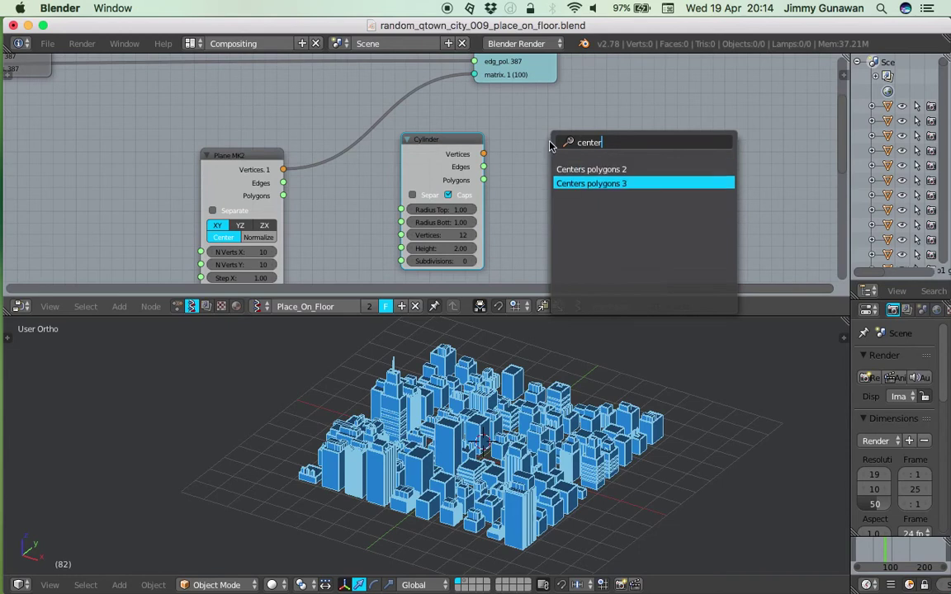
key(Return)
click(552, 145)
middle_drag(514, 176, 494, 194)
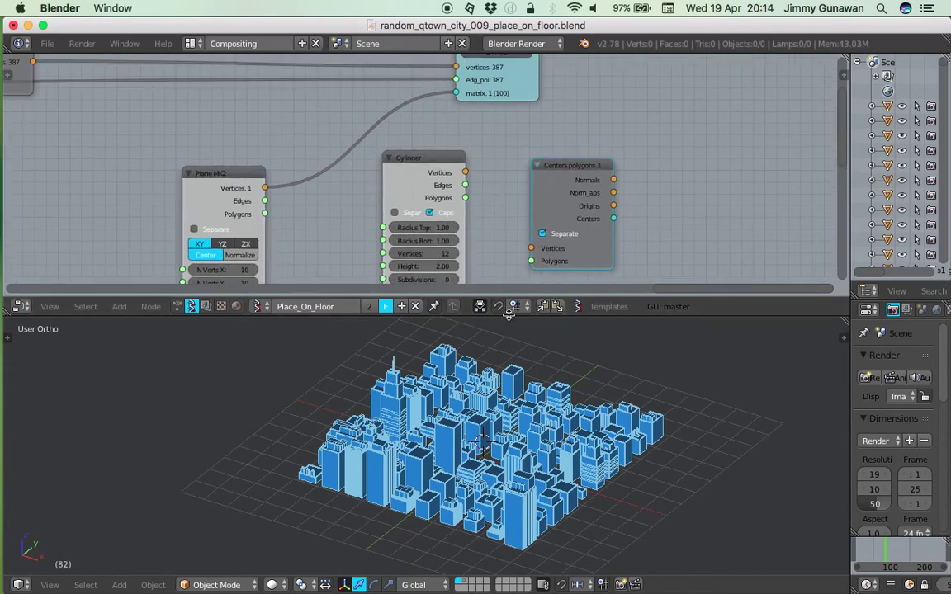
Disable the Cylinder's caps and wire its vertices and polygons through the Centers output of Centers polygons 3 into Viewer Draw's matrix input
drag(510, 317, 537, 360)
scroll(561, 221, right, 2)
scroll(561, 222, down, 1)
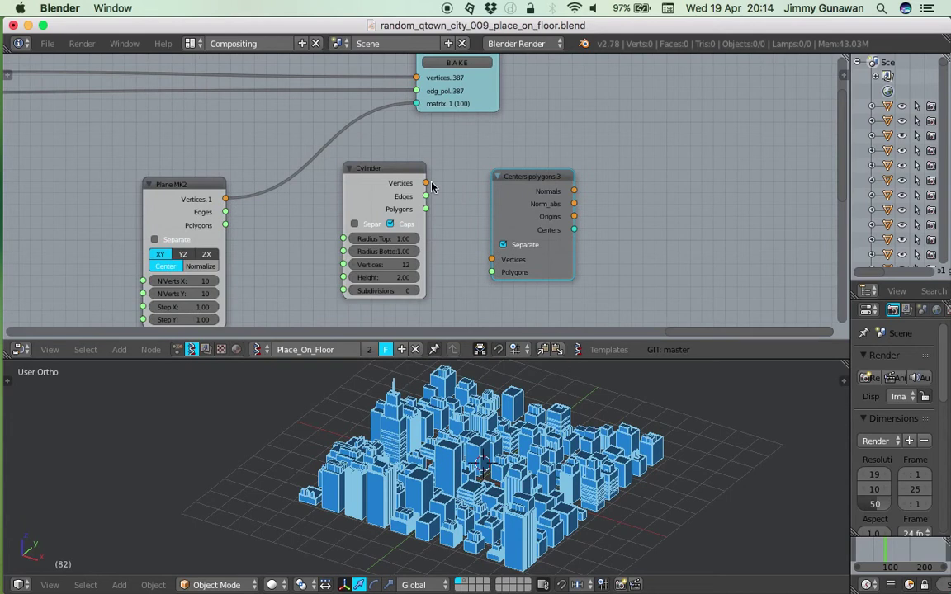
drag(425, 184, 492, 259)
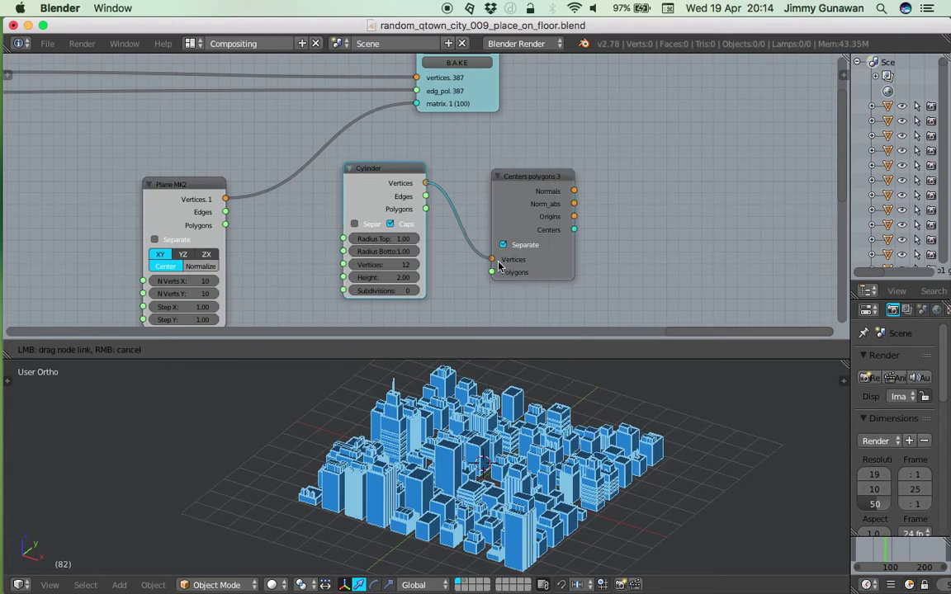
click(398, 224)
drag(425, 208, 492, 272)
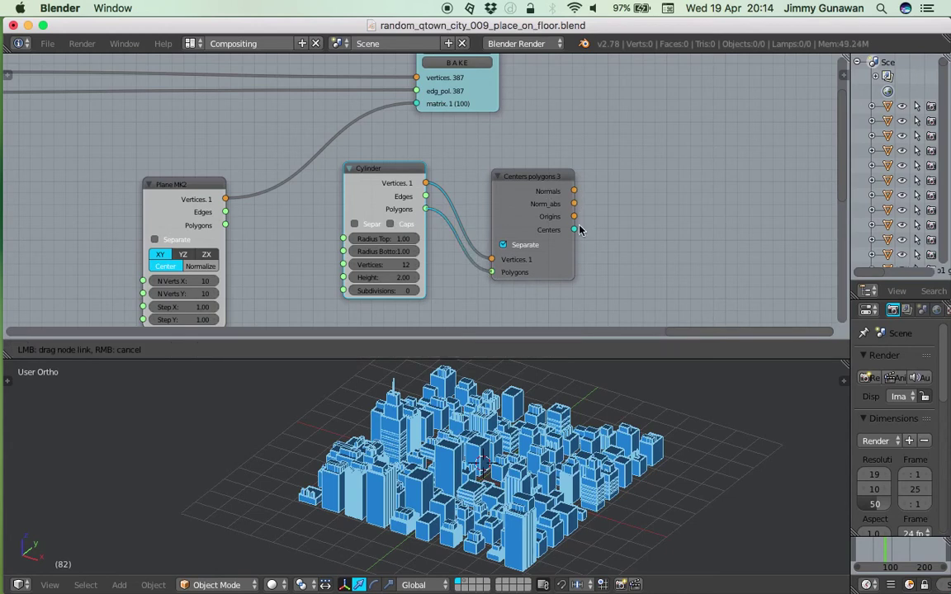
drag(574, 216, 536, 217)
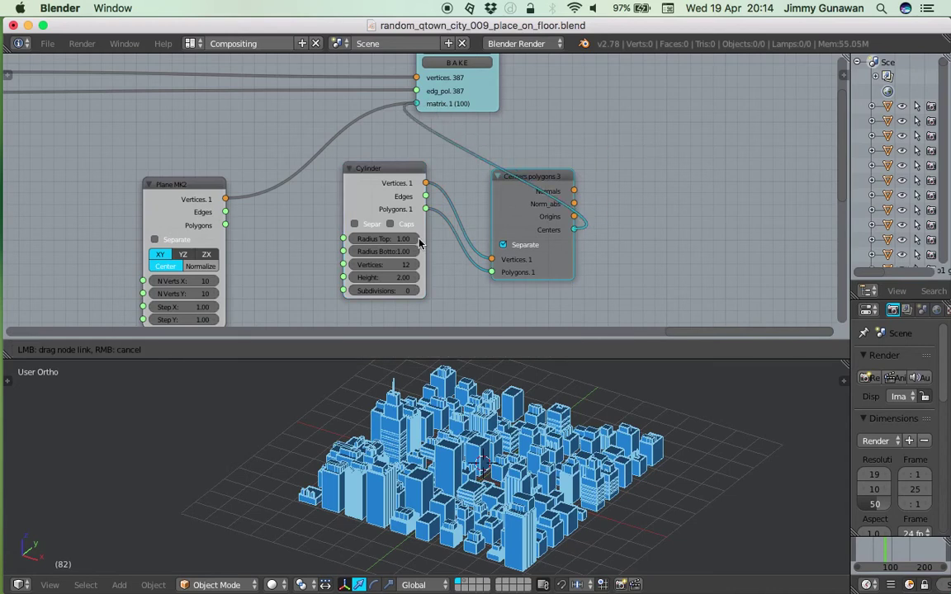
drag(415, 298, 413, 296)
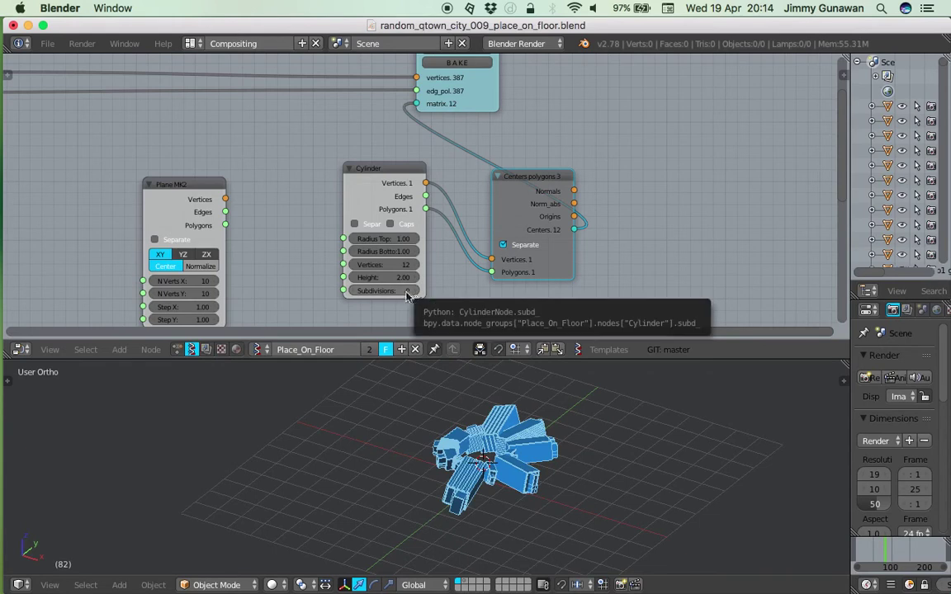
Set the Cylinder node's subdivisions to 10 and its height to about 9.35
click(404, 292)
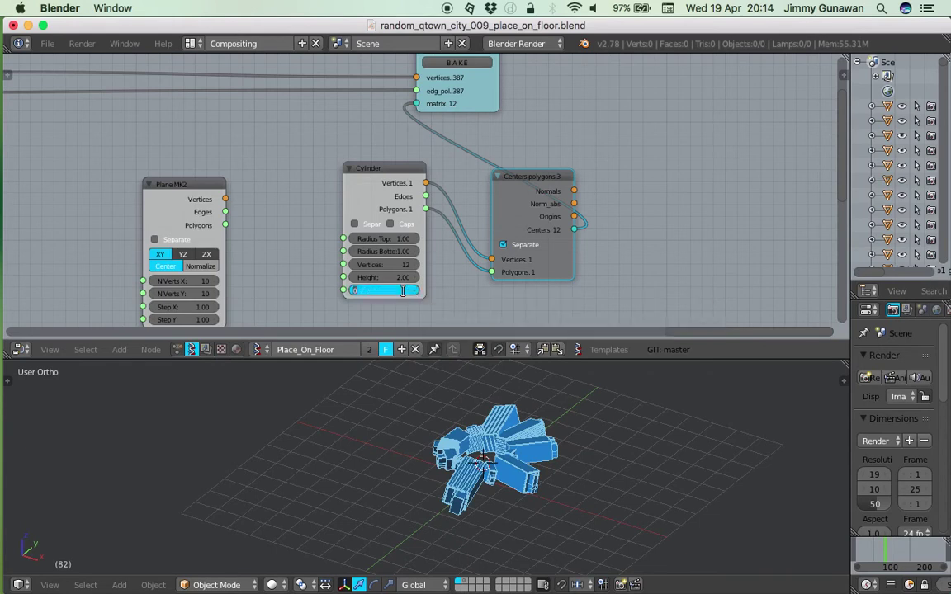
text(10)
key(Return)
mouse_move(528, 441)
middle_down()
mouse_move(499, 436)
mouse_move(520, 445)
middle_up()
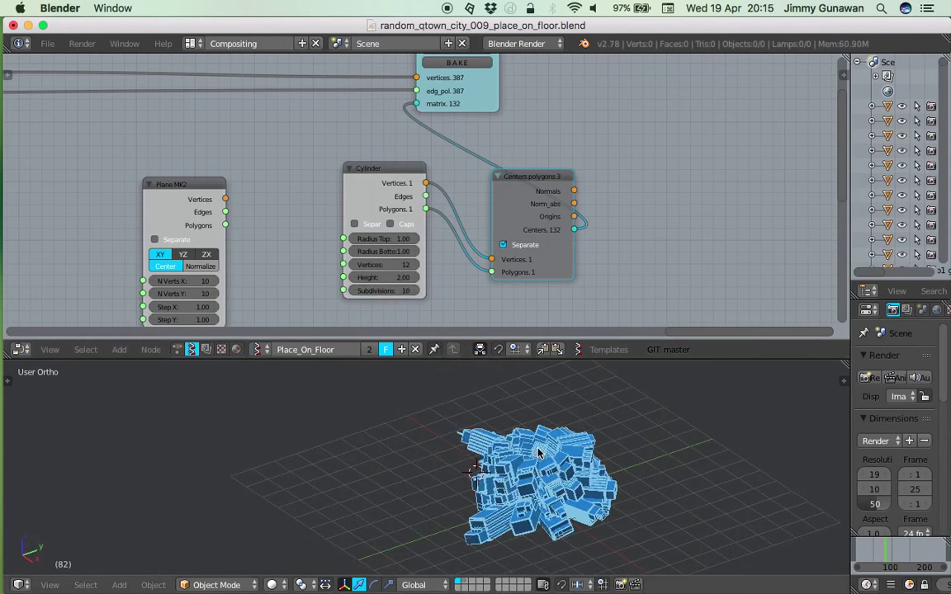
click(395, 278)
drag(394, 278, 535, 277)
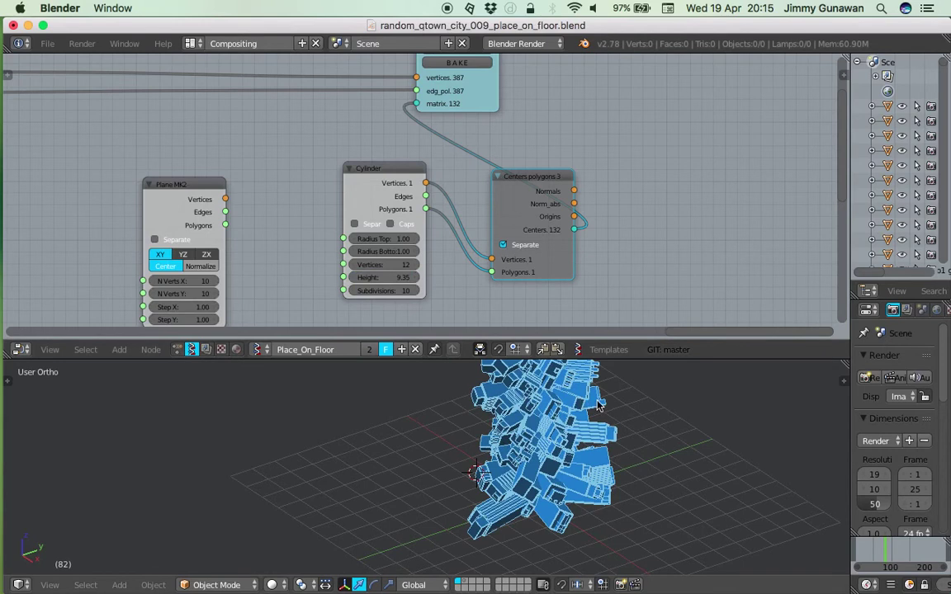
middle_drag(555, 400, 516, 469)
Set the Matrix in node's angle to about 21.03 and save the file
middle_drag(235, 153, 406, 195)
scroll(276, 174, left, 15)
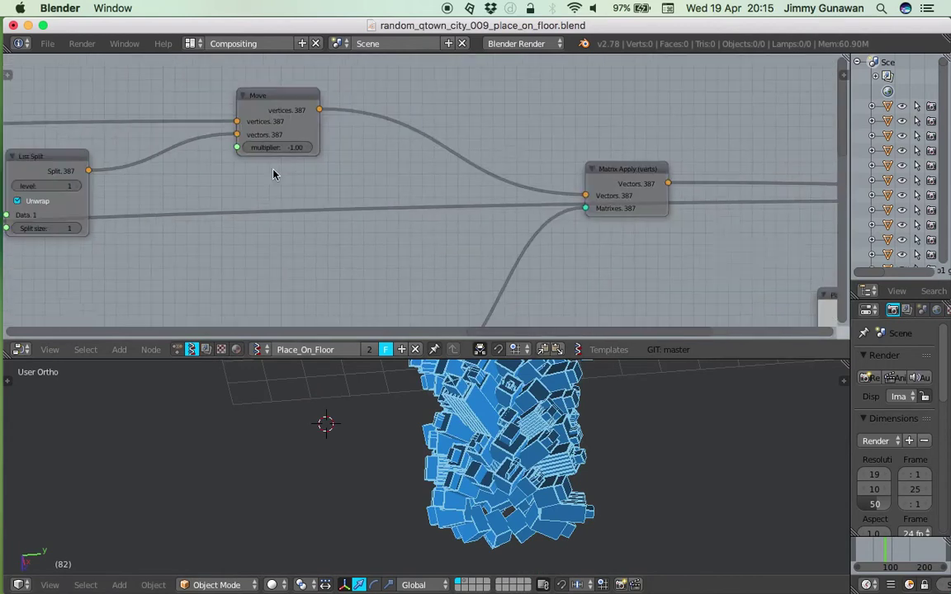
scroll(512, 198, down, 5)
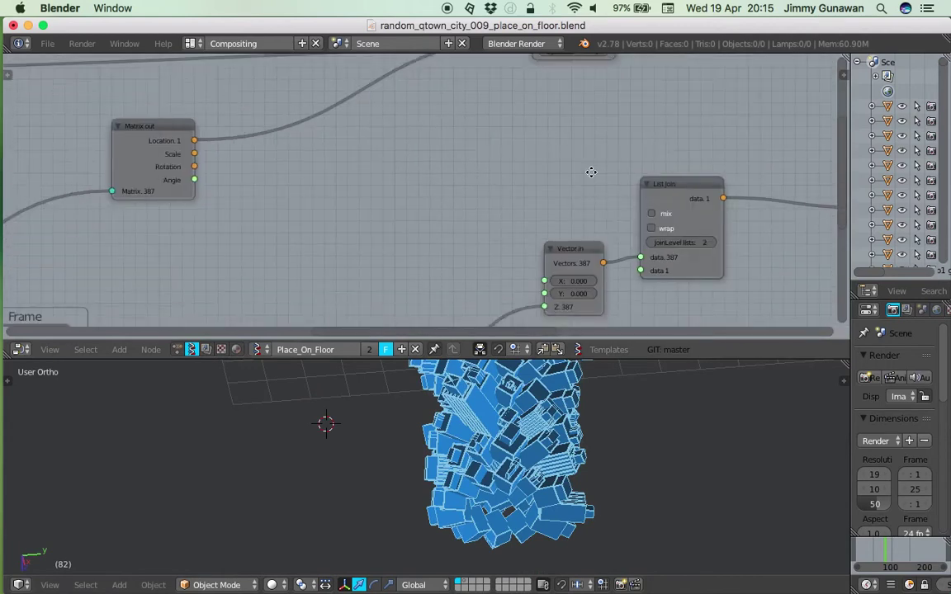
scroll(524, 145, right, 10)
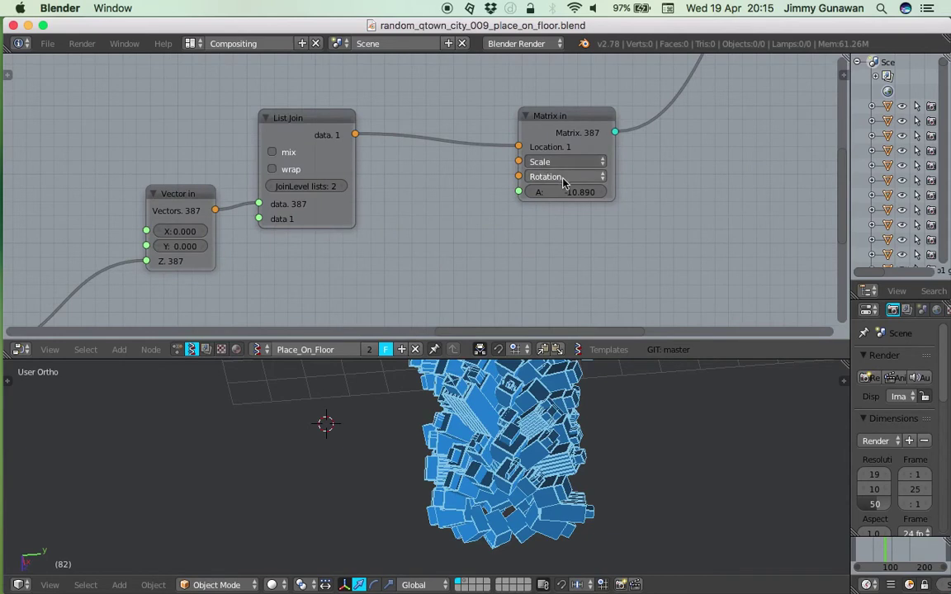
mouse_move(555, 413)
middle_down()
mouse_move(548, 468)
mouse_move(548, 428)
middle_up()
scroll(548, 429, up, 2)
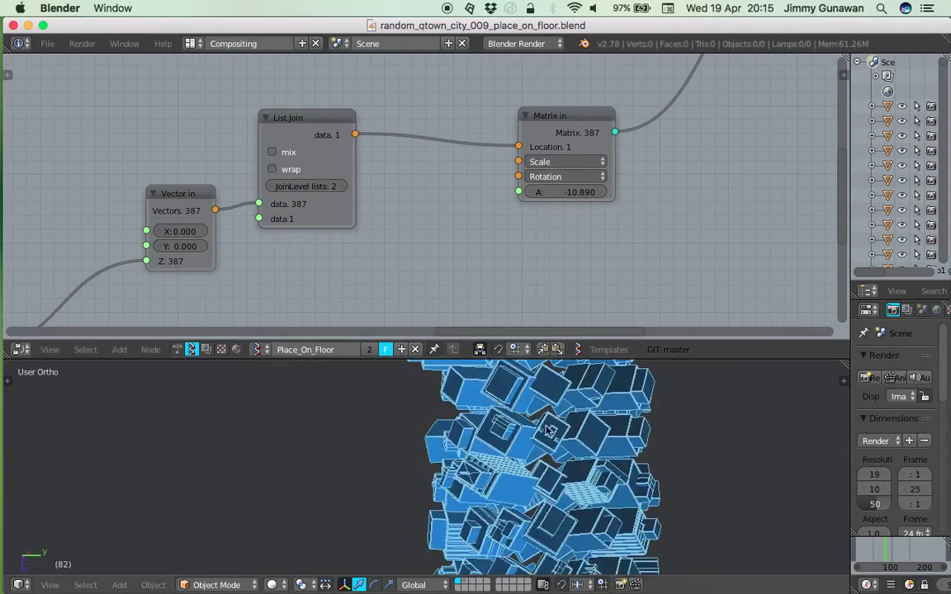
drag(568, 192, 792, 192)
middle_drag(599, 502, 587, 432)
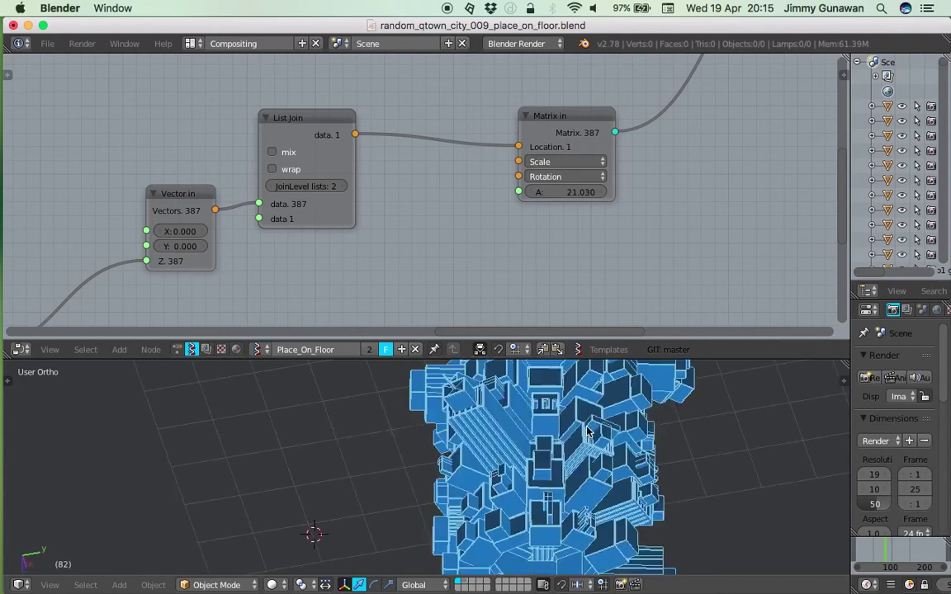
middle_drag(512, 437, 458, 416)
key(ctrl+s)
click(527, 443)
key(ctrl+s)
click(458, 416)
Move the Plane MK2 node up slightly and bring the Cylinder node closer to it
middle_drag(433, 123, 272, 165)
middle_drag(792, 103, 412, 193)
drag(505, 167, 514, 143)
scroll(513, 143, down, 3)
middle_drag(578, 154, 440, 176)
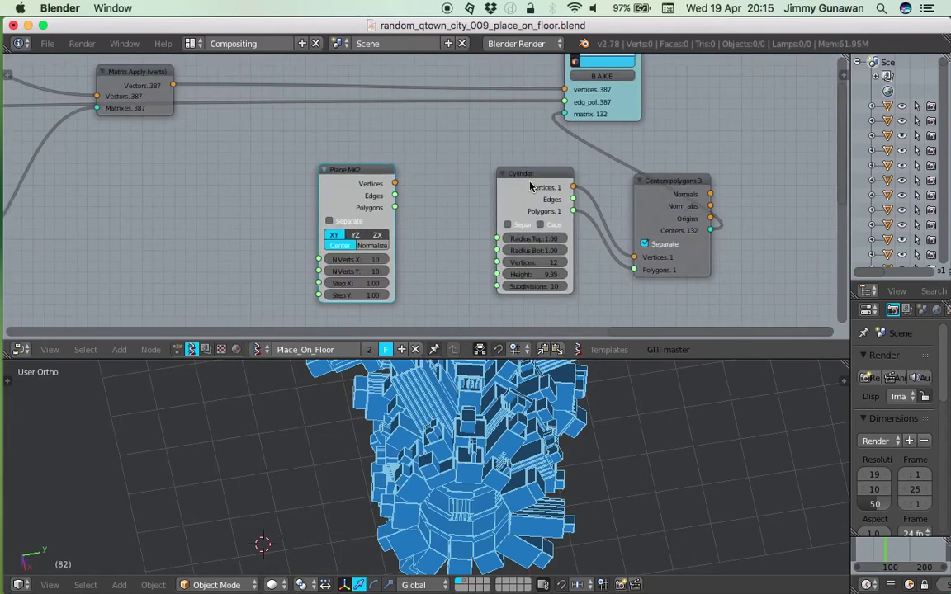
scroll(532, 187, up, 3)
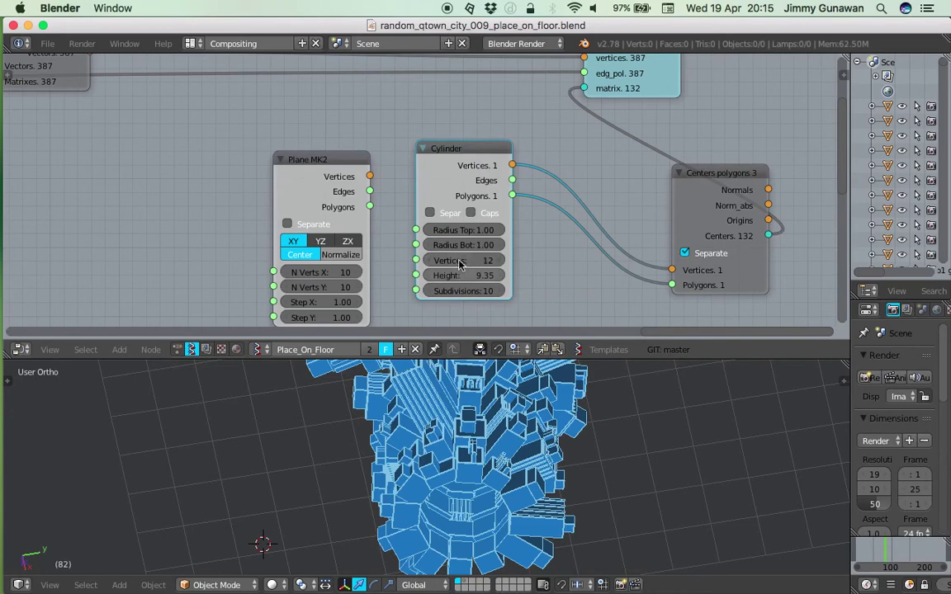
Set the Cylinder node's top and bottom radii to 2 and save the file
drag(464, 245, 466, 233)
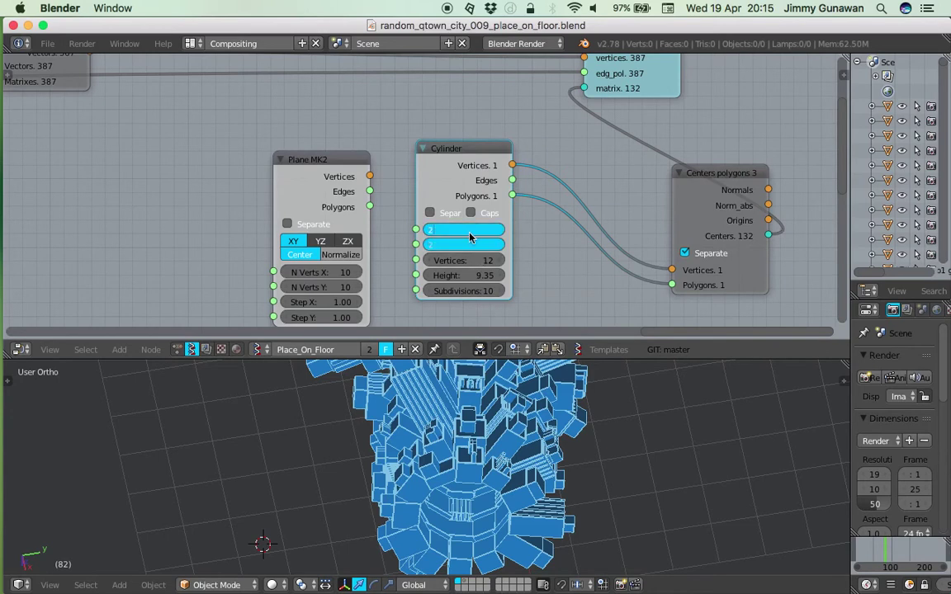
text(2)
key(Return)
key(ctrl+s)
click(512, 422)
middle_drag(511, 422, 551, 406)
key(ctrl+s)
click(533, 390)
Set the Matrix in node's angle to about 40.17 so the buildings line up squarely, and save the file
middle_drag(204, 195, 714, 160)
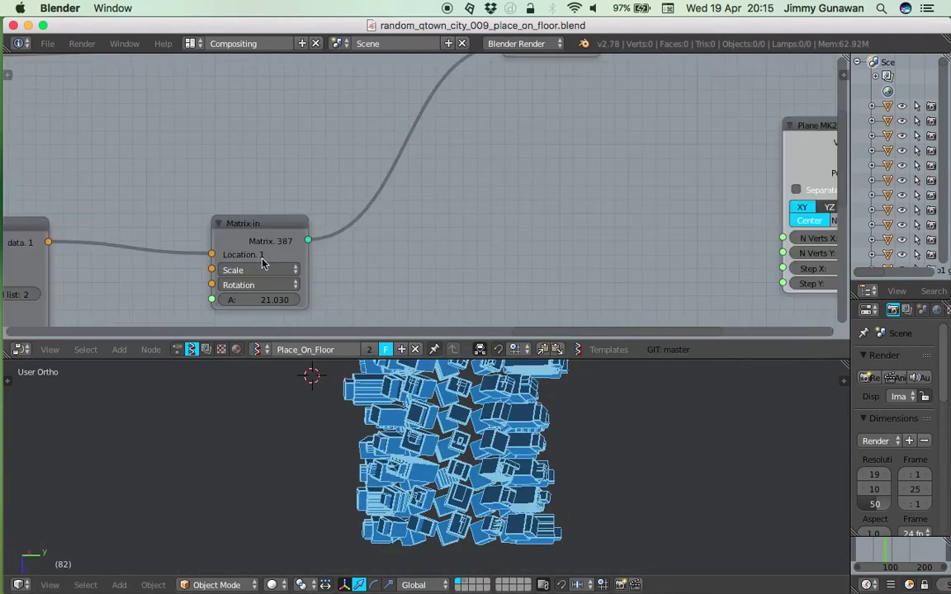
middle_drag(282, 254, 290, 246)
scroll(290, 246, up, 1)
click(271, 286)
text(30)
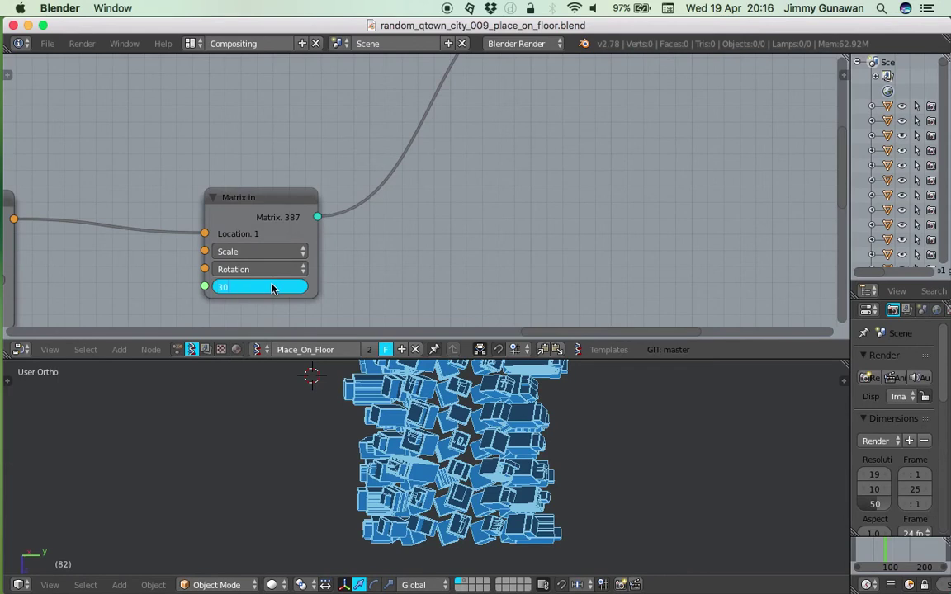
key(Return)
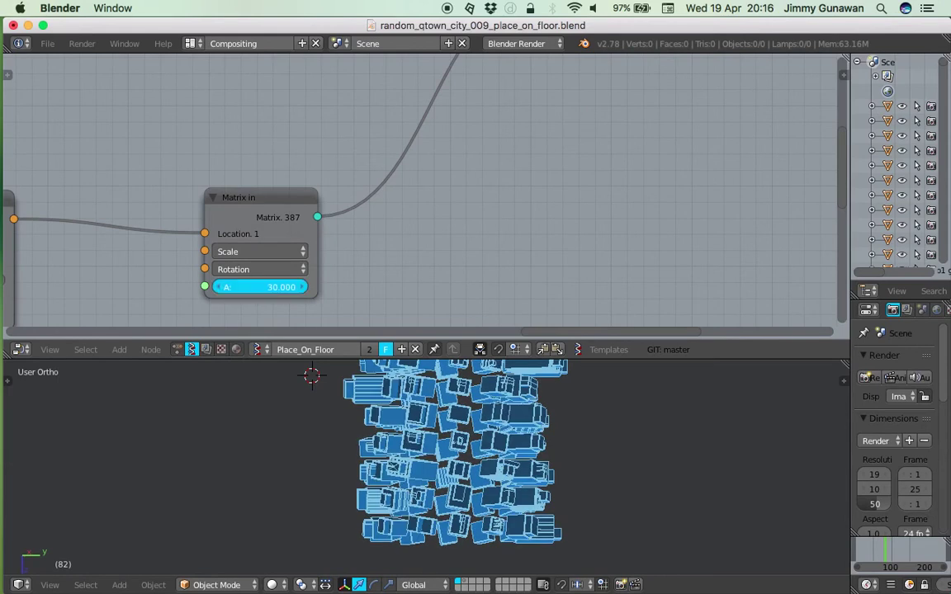
drag(271, 287, 310, 286)
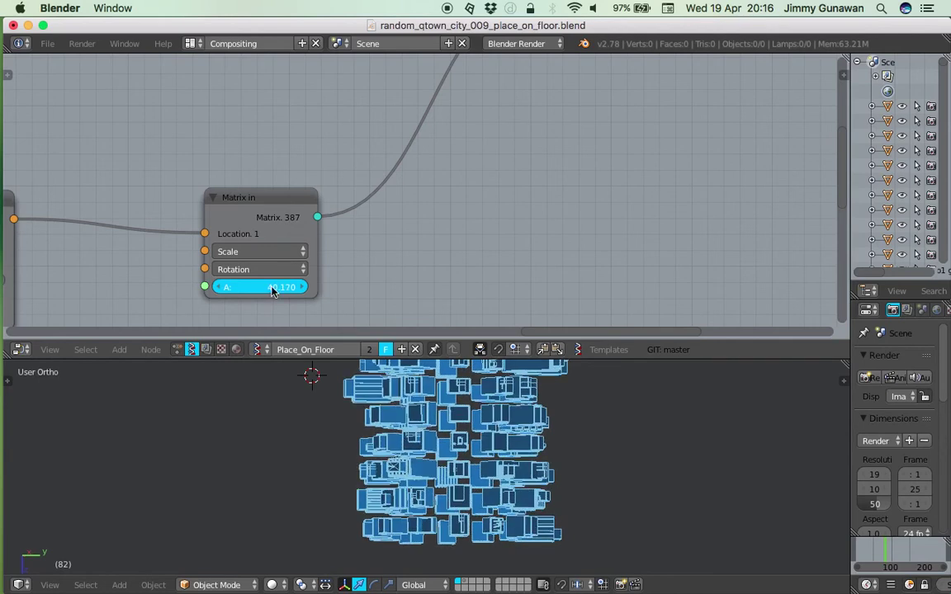
middle_drag(394, 373, 417, 391)
key(ctrl+s)
click(418, 390)
Move the Viewer Draw node further away from the Cylinder node and save the file
middle_drag(759, 89, 448, 209)
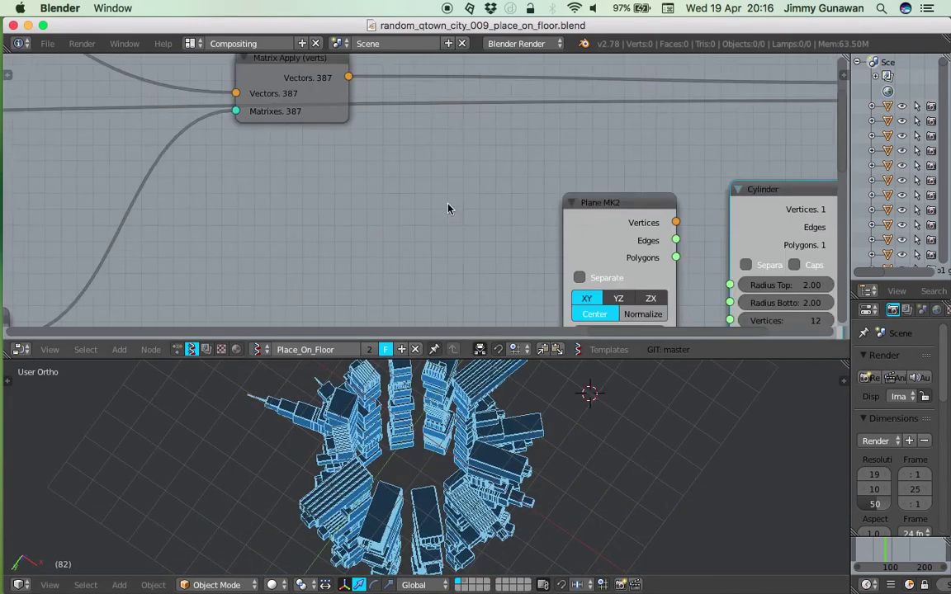
mouse_move(565, 196)
middle_down()
mouse_move(325, 175)
mouse_move(293, 182)
middle_up()
drag(501, 80, 707, 68)
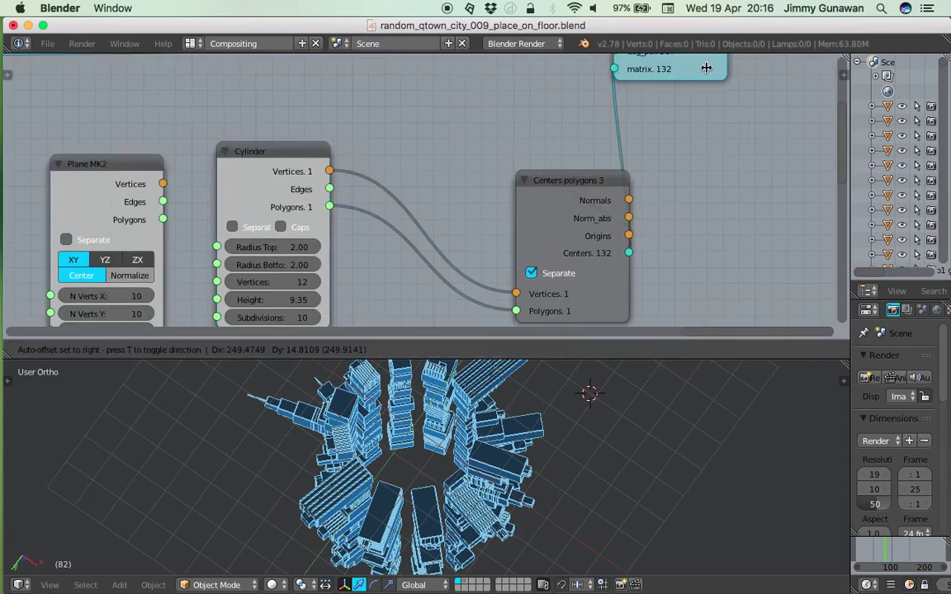
middle_drag(520, 397, 529, 423)
scroll(477, 441, down, 2)
key(ctrl+s)
mouse_move(476, 452)
middle_down()
mouse_move(488, 431)
mouse_move(482, 440)
middle_up()
key(ctrl+s)
middle_drag(351, 273, 374, 250)
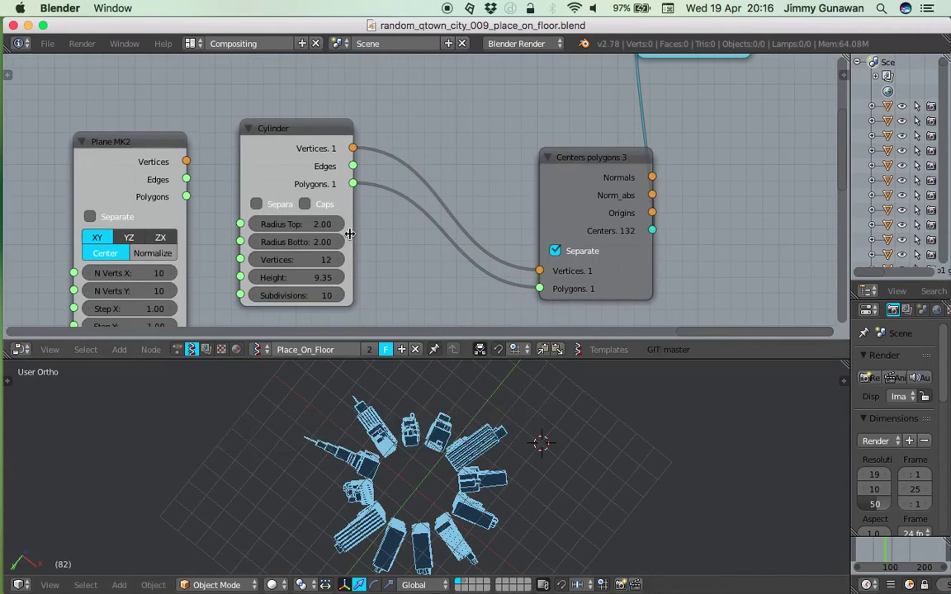
Set the Cylinder node's top and bottom radii to 5
drag(317, 223, 317, 242)
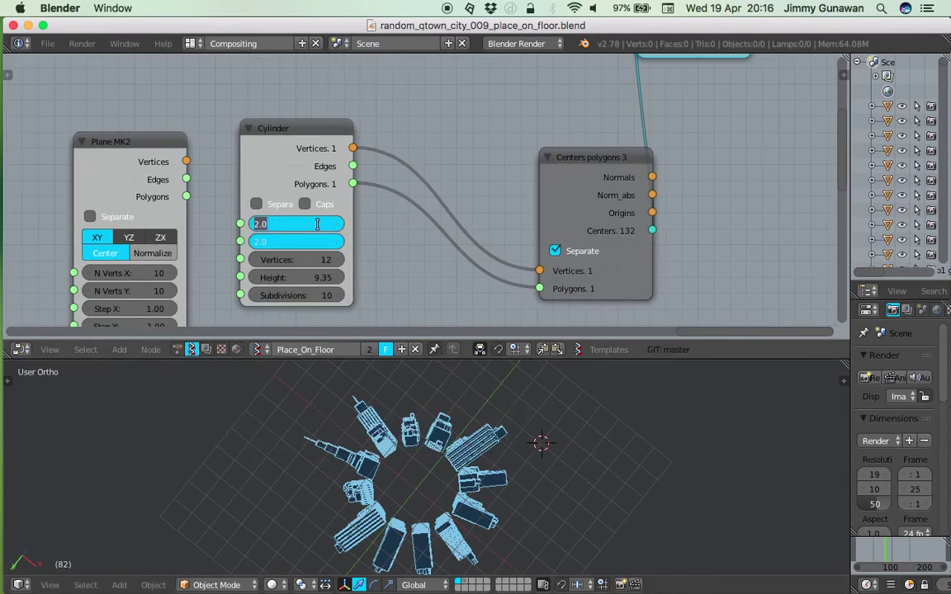
text(5)
key(Return)
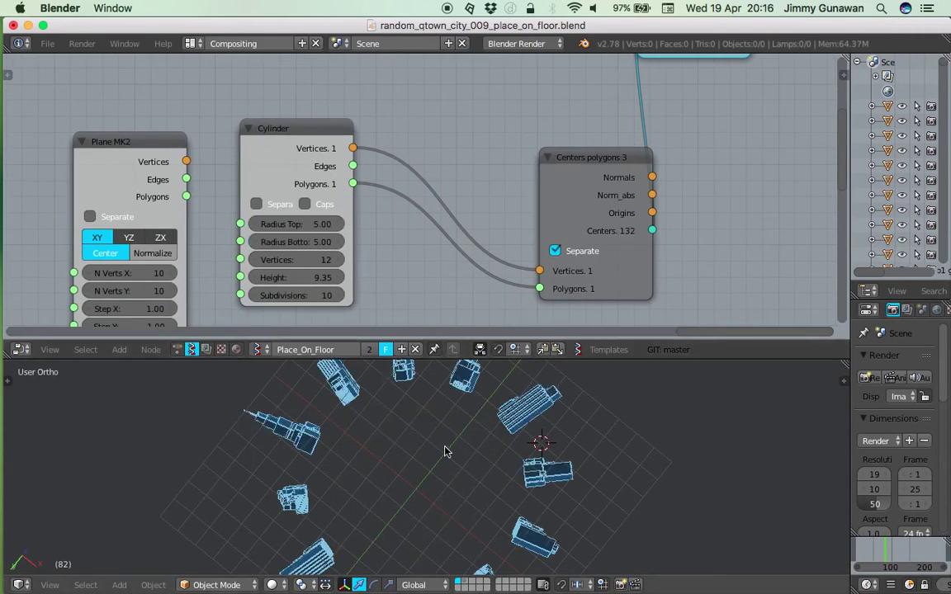
Move Centers polygons 3 slightly towards the Cylinder and shift Viewer Draw further away from it
middle_drag(464, 229, 360, 270)
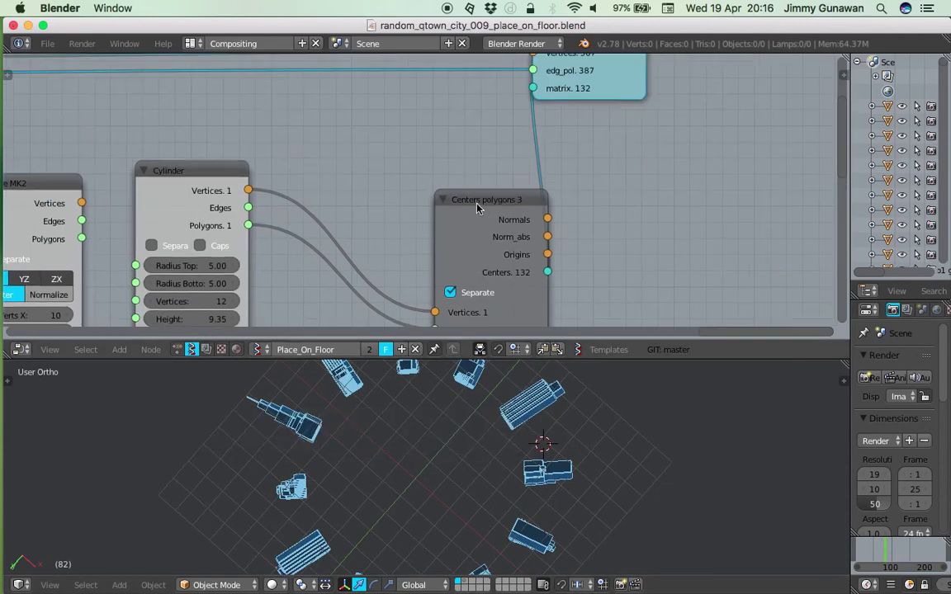
drag(478, 204, 448, 189)
drag(578, 93, 652, 94)
Insert a Flip normals node between Cylinder and Centers polygons 3, routing both the vertices and the polygons through it
key(alt+space)
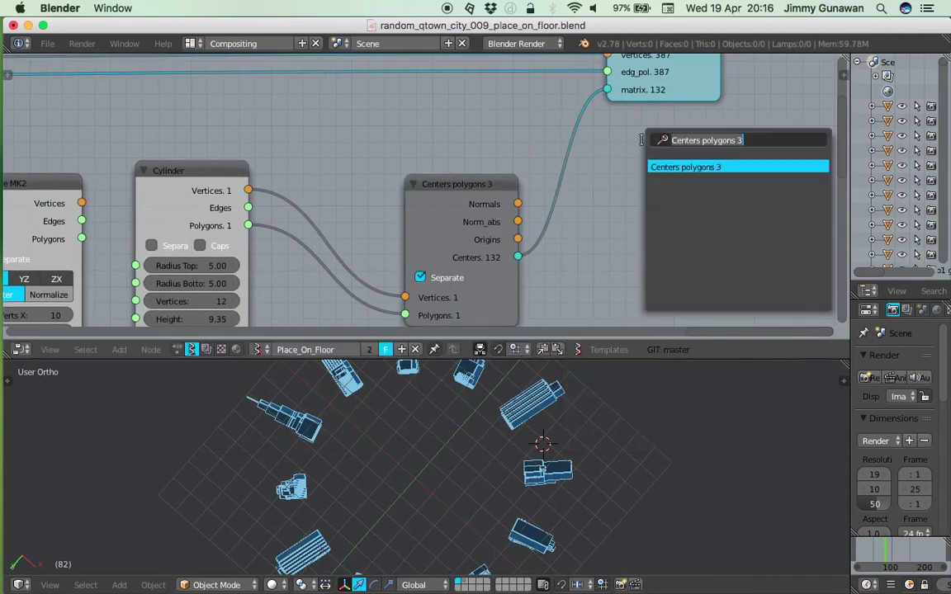
text(flip)
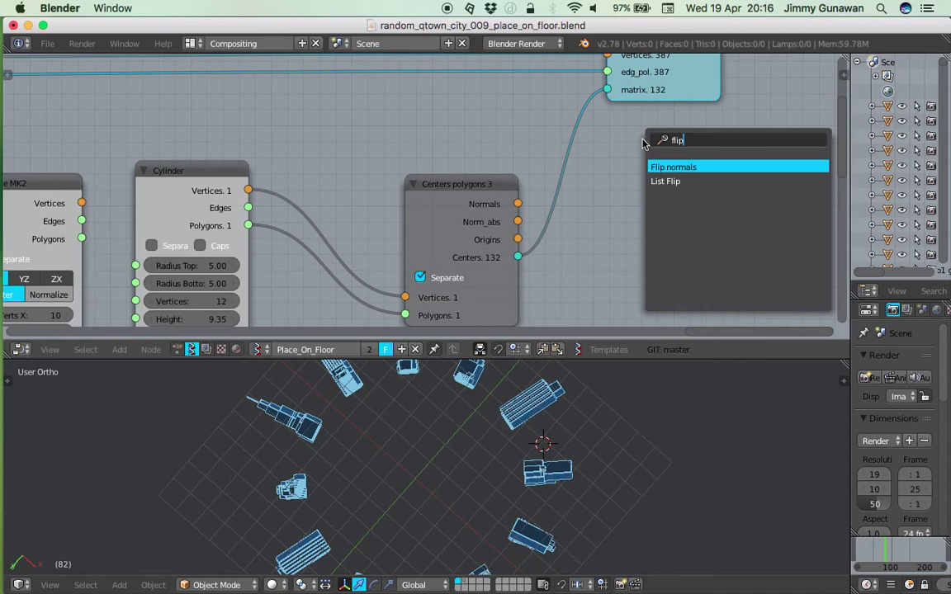
key(Return)
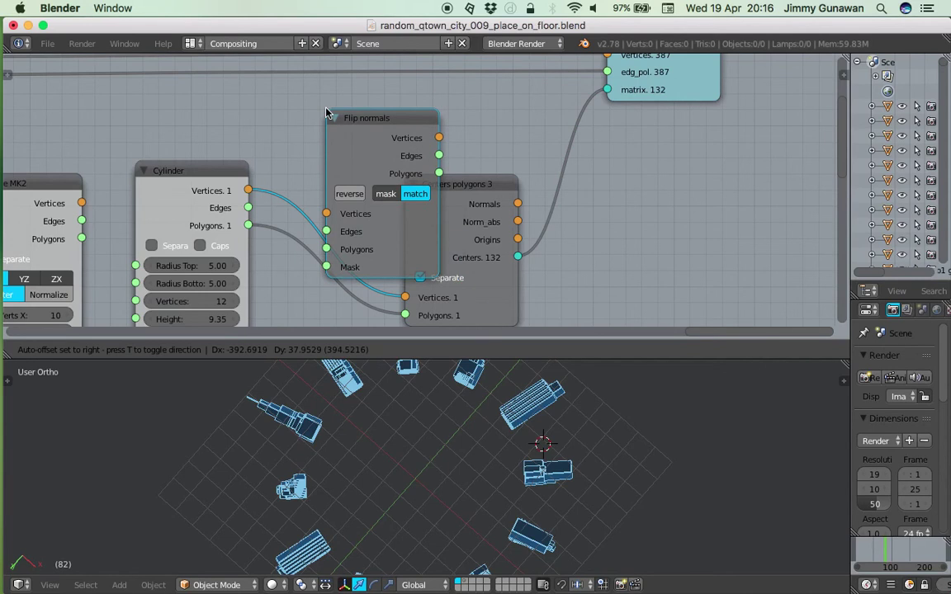
click(326, 112)
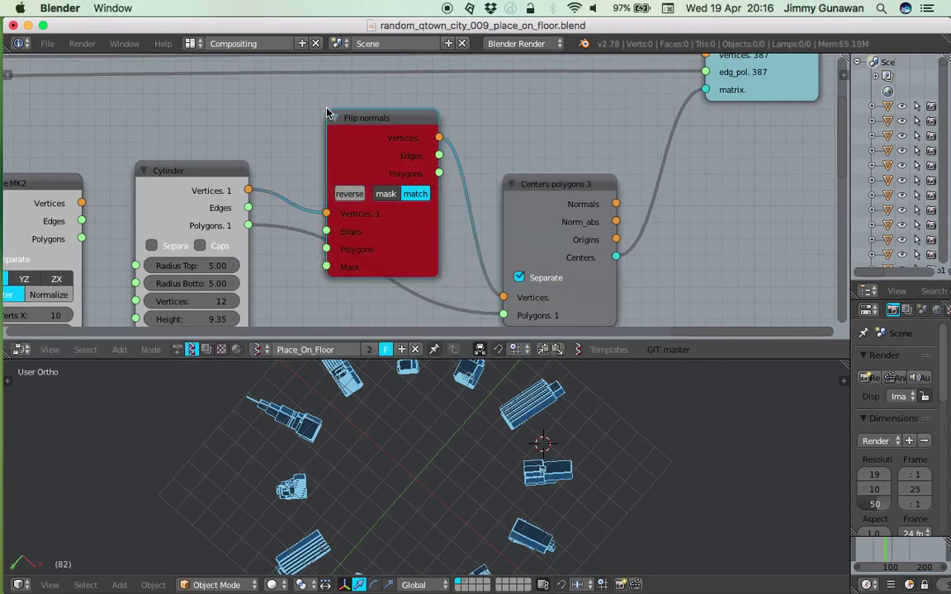
drag(248, 225, 327, 248)
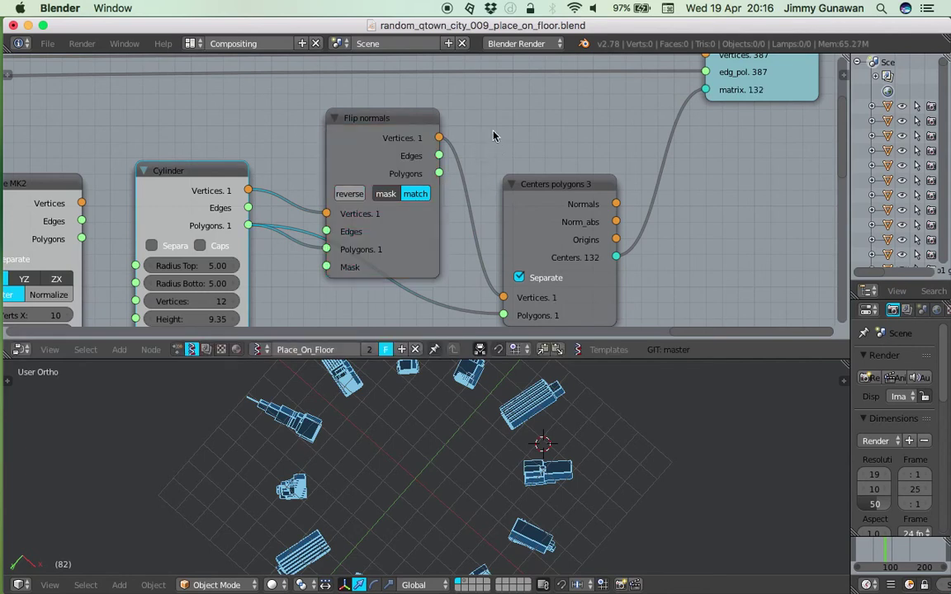
drag(440, 174, 503, 316)
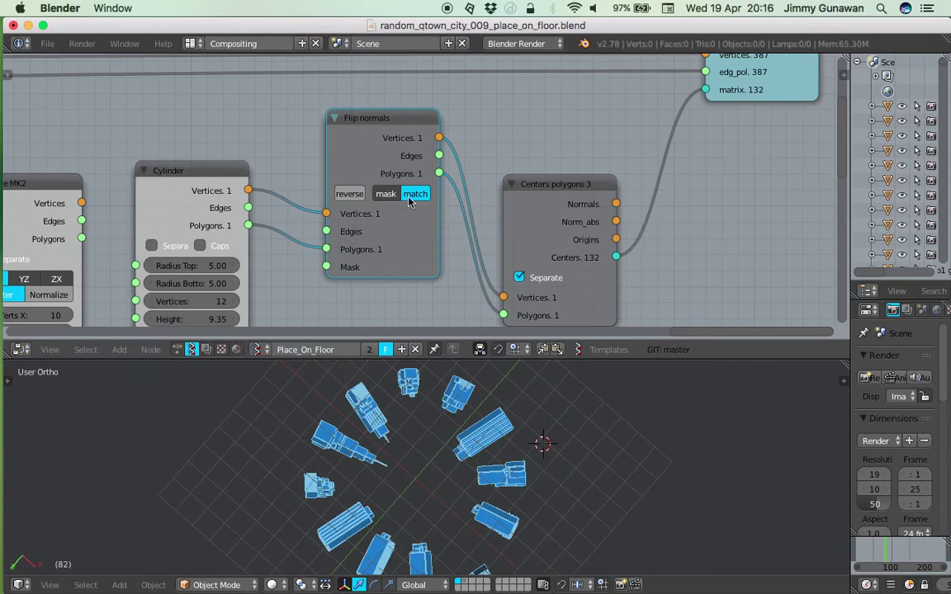
Set the Matrix in node's rotation angle A to 0
middle_drag(462, 462, 487, 433)
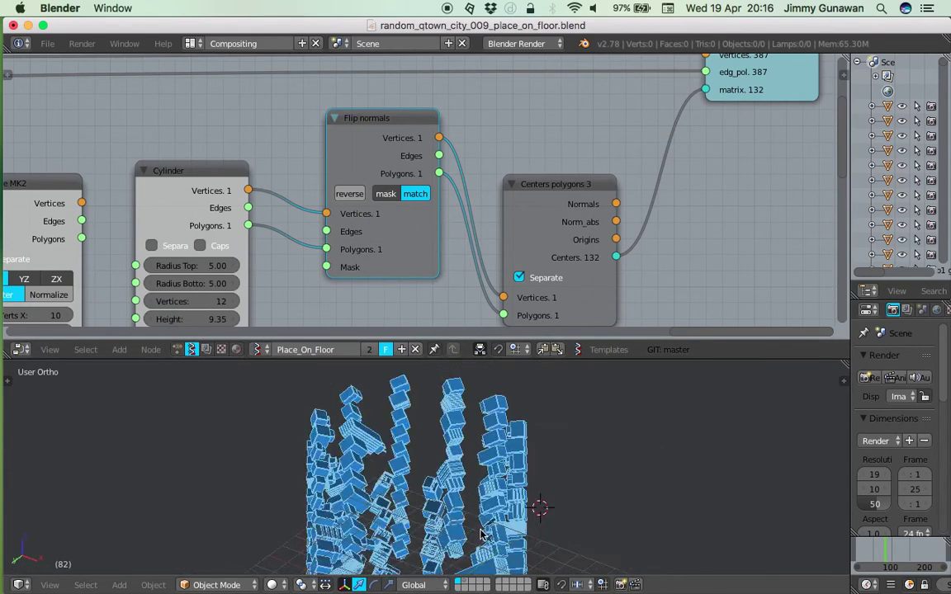
scroll(479, 540, up, 3)
middle_drag(473, 496, 447, 545)
scroll(450, 514, down, 4)
shift+middle_drag(449, 472, 458, 450)
middle_drag(177, 205, 555, 115)
middle_drag(410, 212, 553, 180)
scroll(267, 232, down, 1)
middle_drag(268, 232, 615, 212)
middle_drag(373, 180, 491, 190)
scroll(448, 198, up, 2)
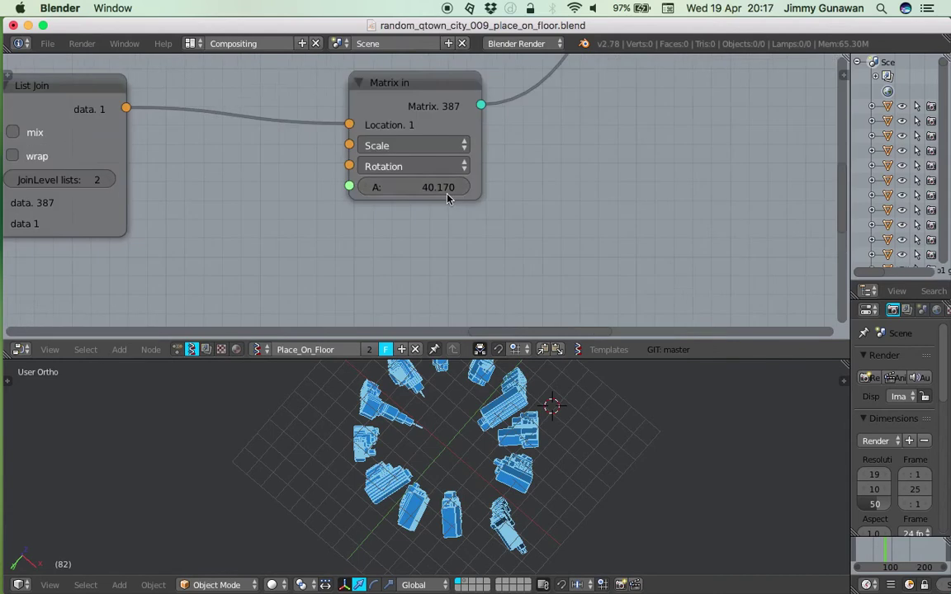
click(438, 190)
text(0)
key(Return)
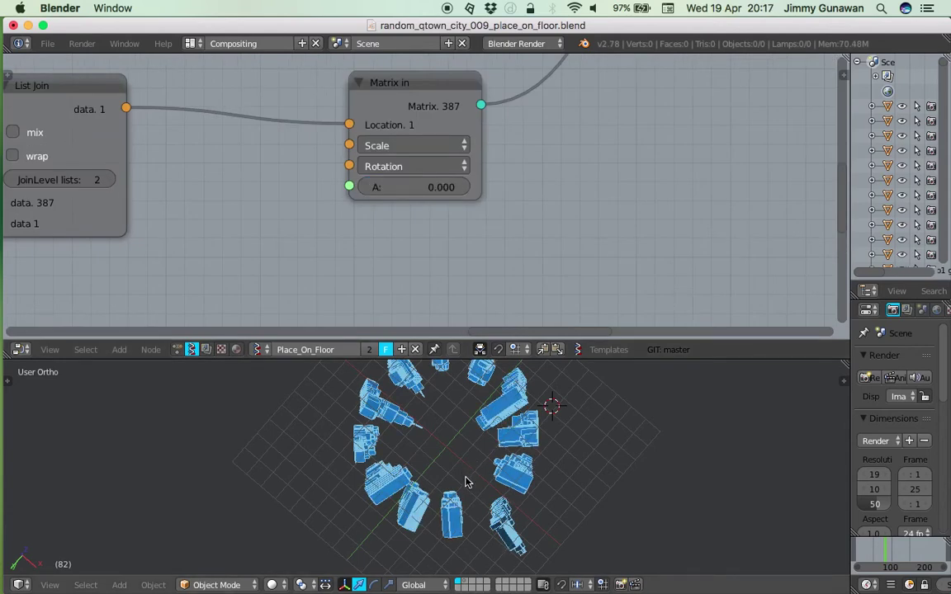
Change the Matrix in node's rotation angle A to 50.13 and check the building ring from several angles
scroll(464, 482, up, 4)
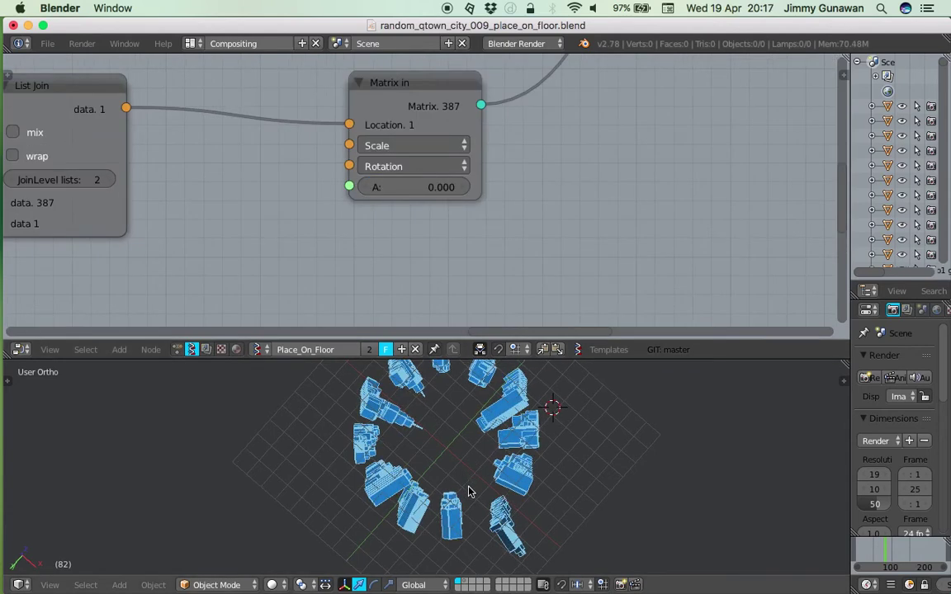
click(433, 190)
drag(434, 190, 682, 187)
drag(447, 277, 444, 435)
middle_drag(444, 435, 445, 331)
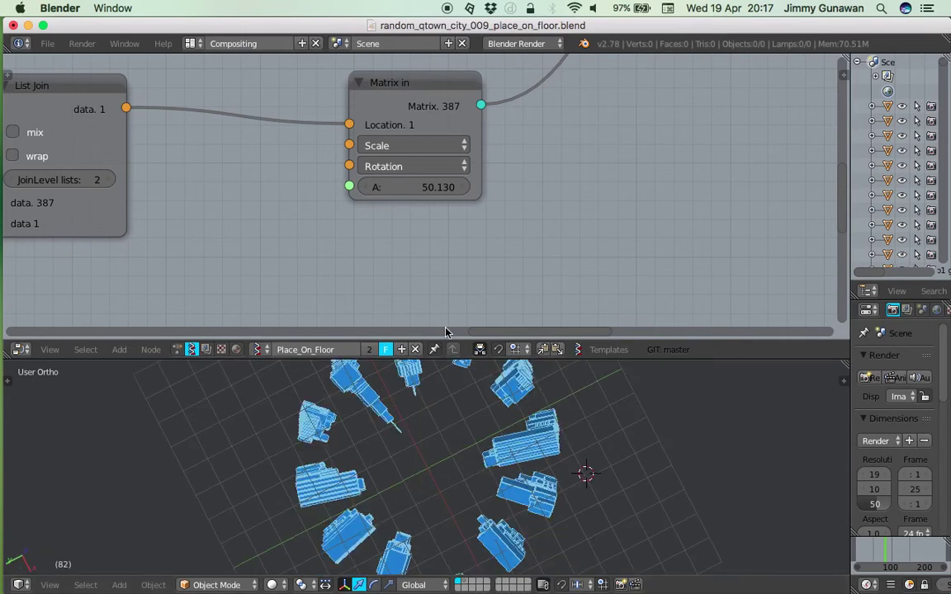
scroll(447, 330, down, 3)
scroll(494, 456, down, 1)
middle_drag(495, 457, 430, 458)
scroll(576, 248, down, 2)
Move the Viewer Draw node further away from the Centers polygons 3 node
middle_drag(826, 152, 575, 188)
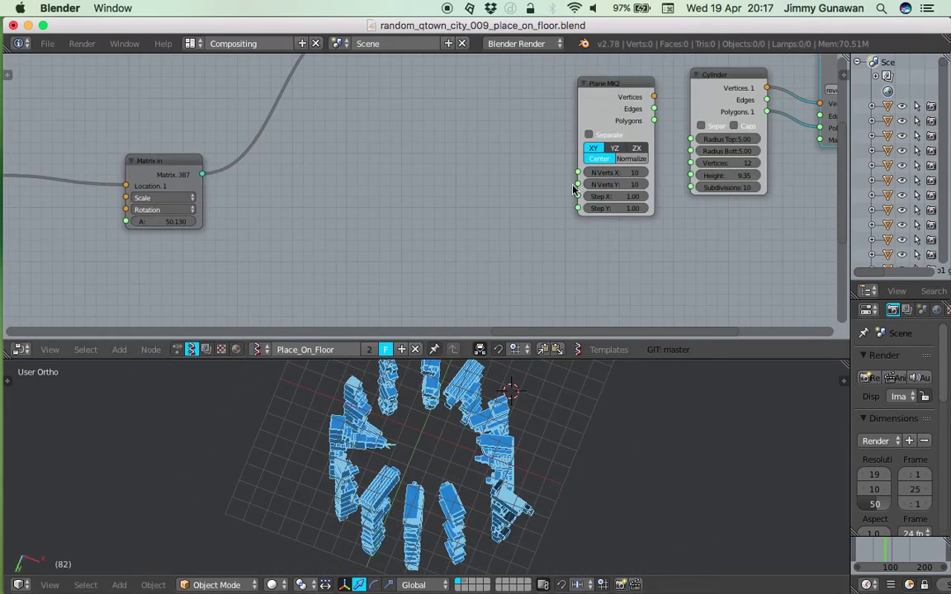
middle_drag(647, 166, 256, 279)
middle_drag(801, 116, 596, 139)
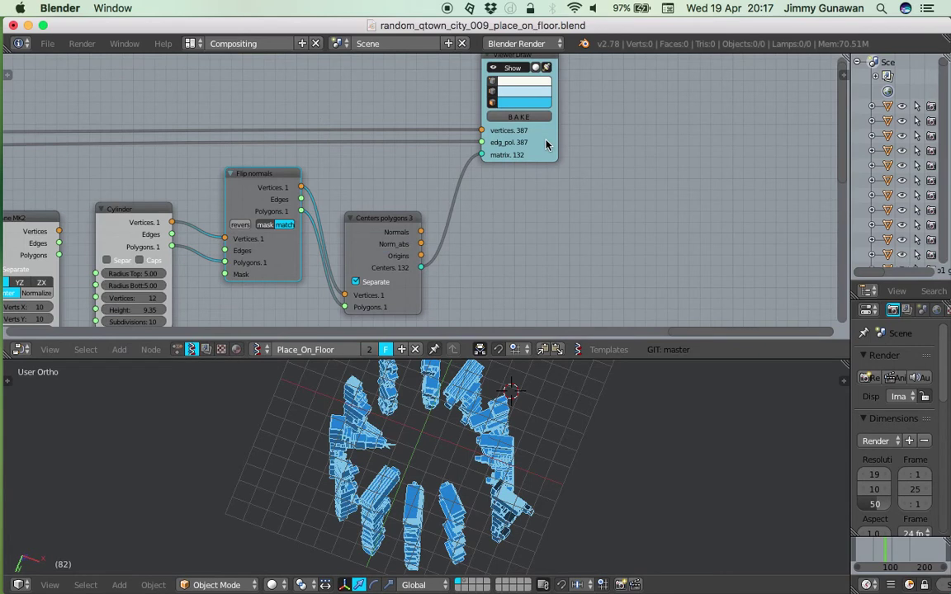
drag(550, 142, 601, 123)
middle_drag(539, 227, 564, 217)
middle_drag(555, 382, 396, 446)
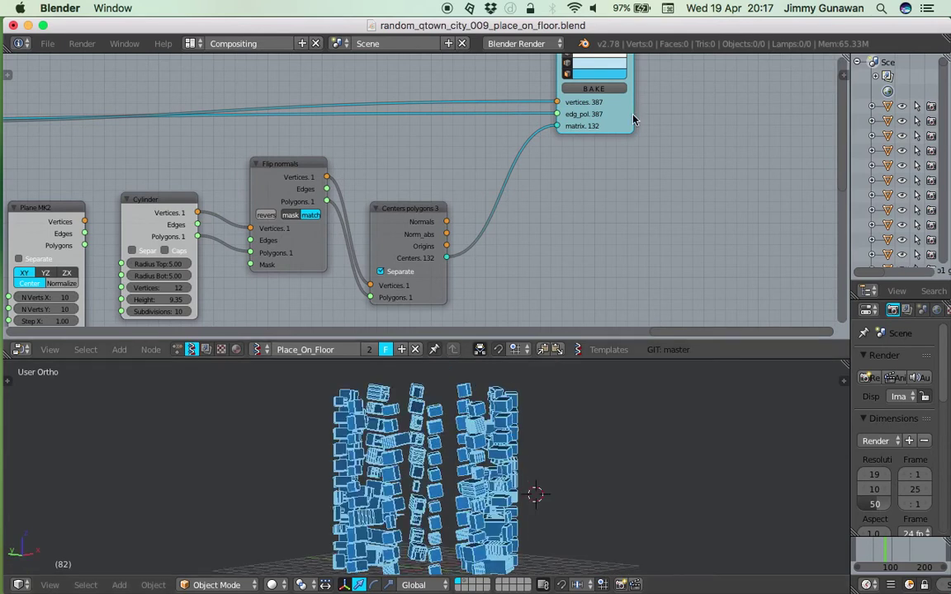
scroll(633, 120, up, 4)
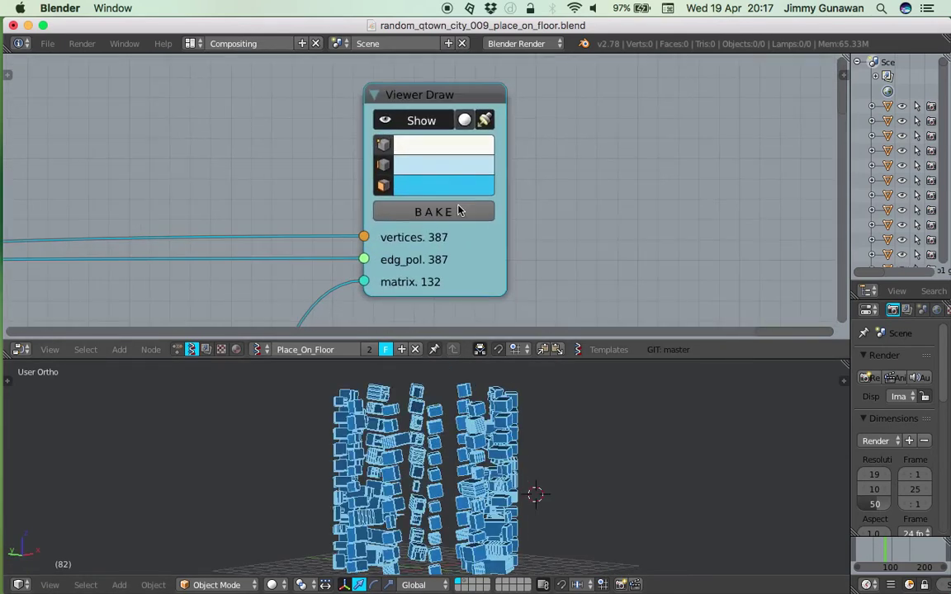
scroll(459, 212, up, 1)
middle_drag(458, 257, 411, 246)
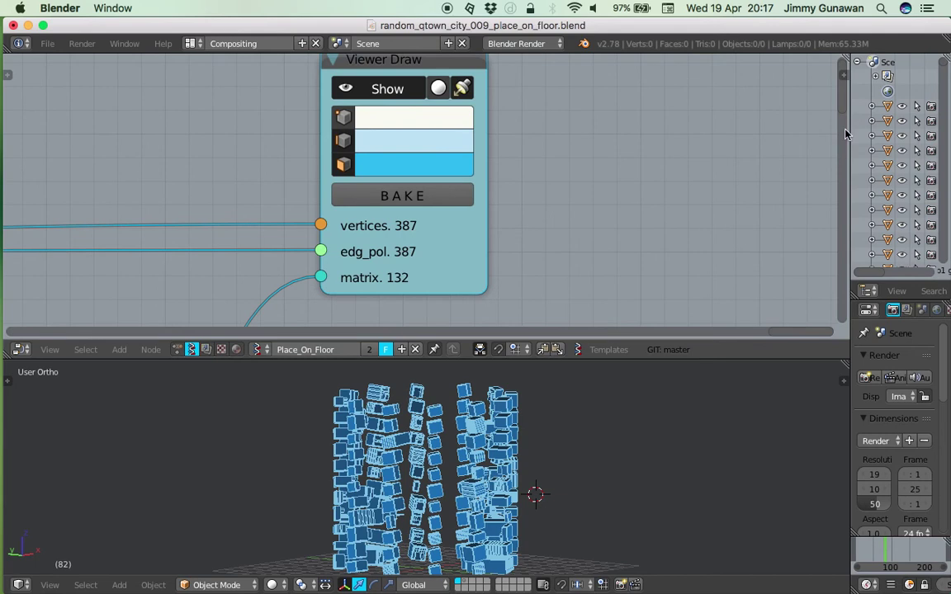
Widen the outliner and properties area by narrowing the node editor and 3D view
drag(851, 132, 816, 132)
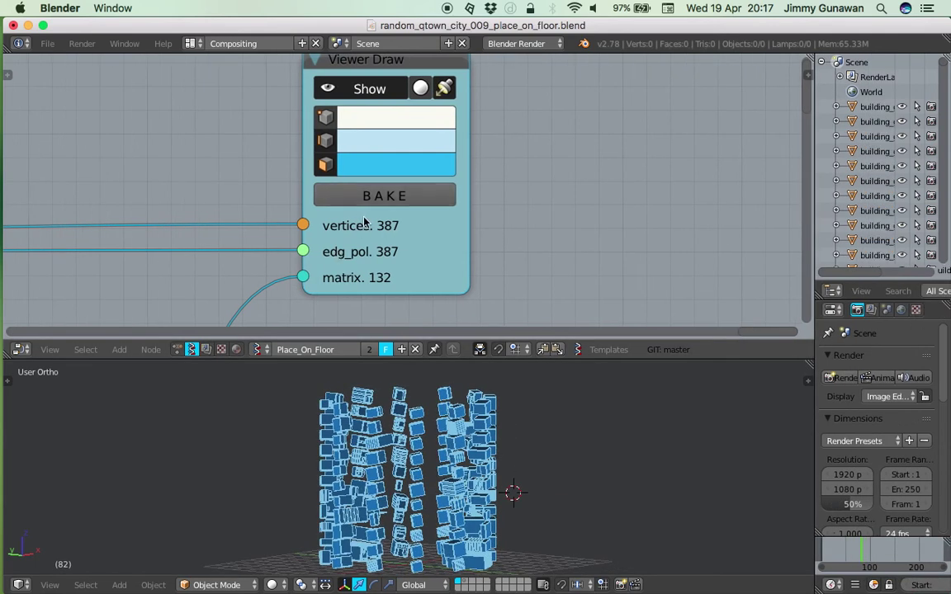
scroll(328, 206, down, 1)
middle_drag(328, 206, 307, 190)
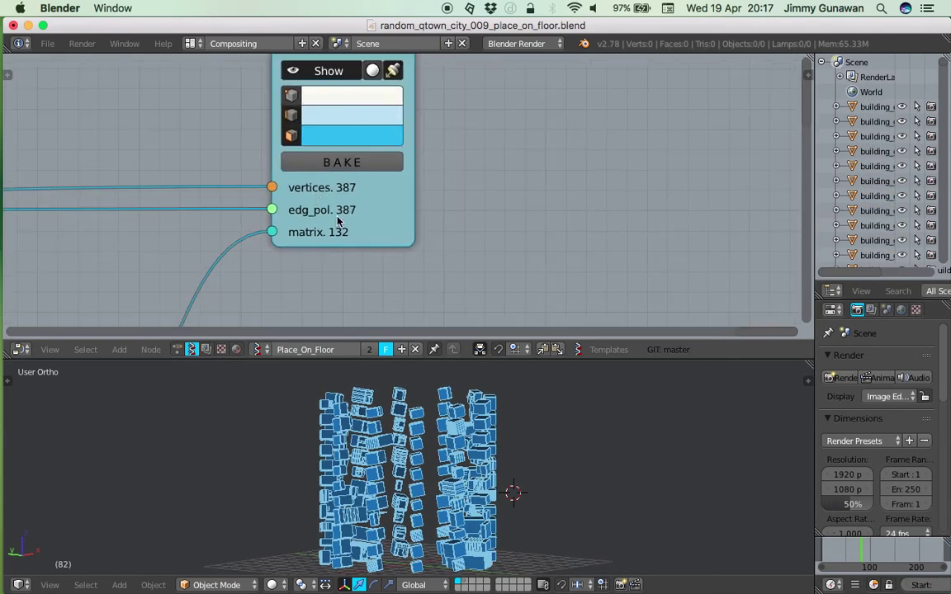
scroll(388, 213, down, 1)
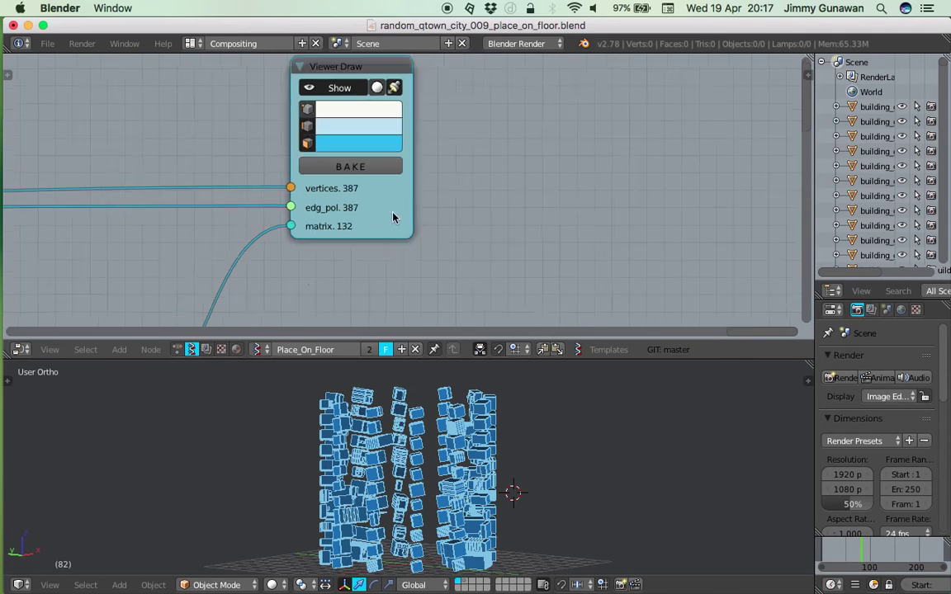
middle_drag(108, 104, 274, 140)
key(shift+a)
click(277, 130)
key(BackSpace)
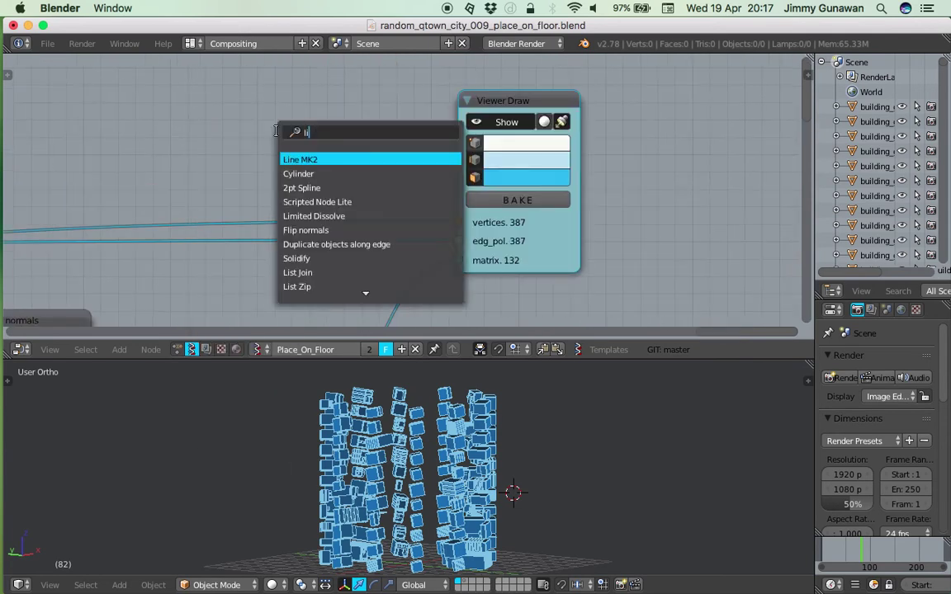
text(list i)
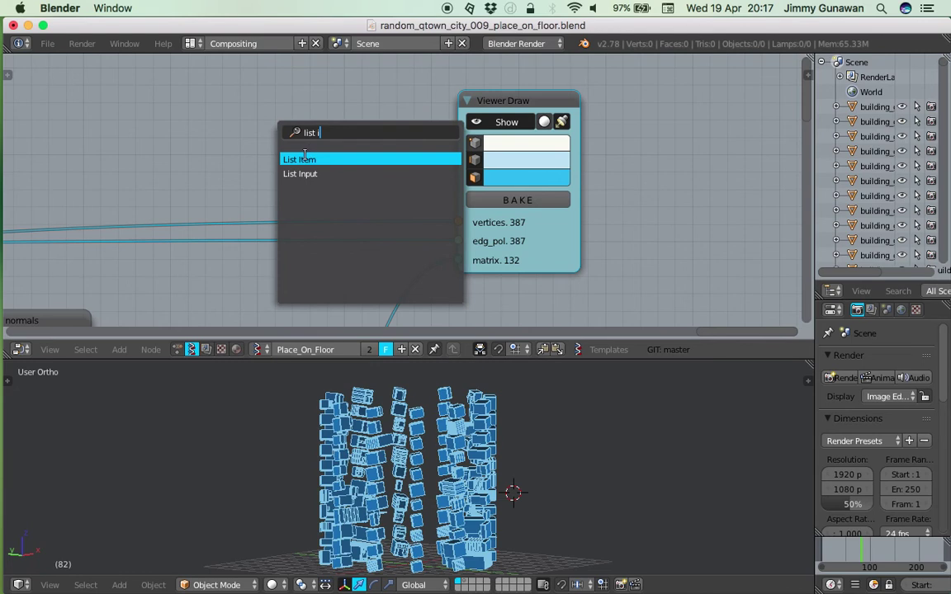
key(Down)
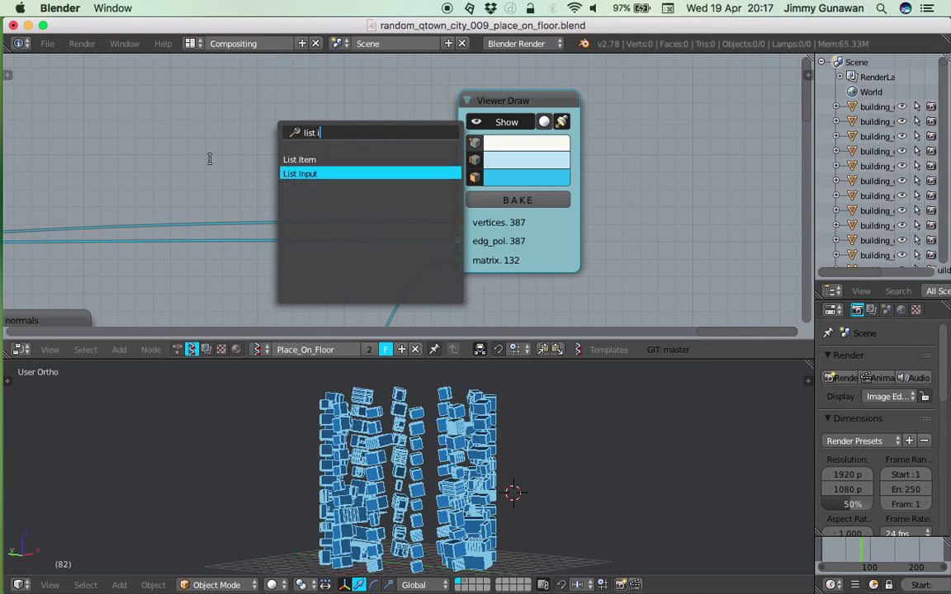
key(Escape)
Delete the Centers polygons 3, Flip normals, Cylinder and Plane MK2 nodes from the tree
scroll(276, 248, down, 1)
middle_drag(281, 320, 414, 220)
click(393, 230)
scroll(363, 234, down, 1)
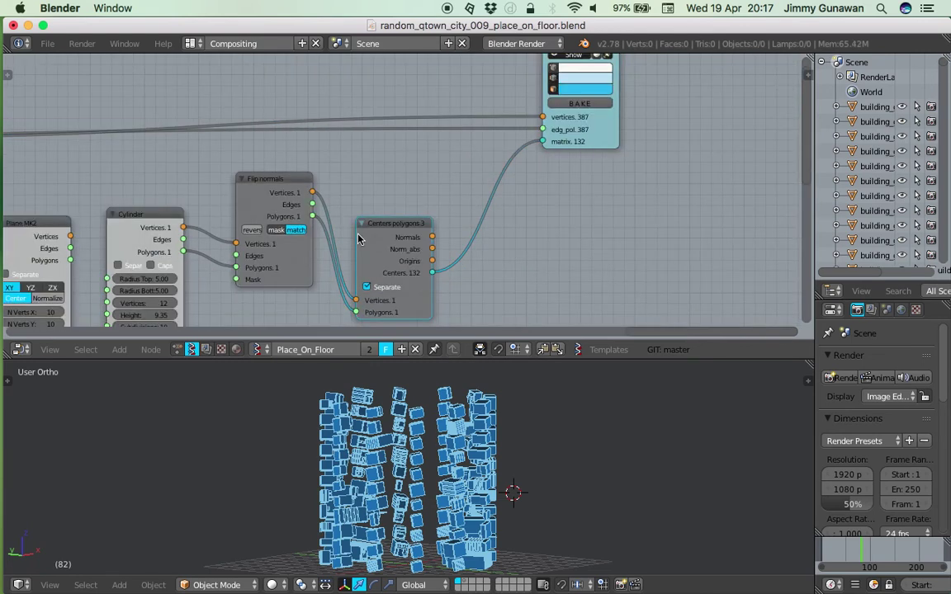
shift+click(270, 183)
scroll(274, 223, down, 1)
middle_drag(276, 233, 369, 204)
shift+click(287, 183)
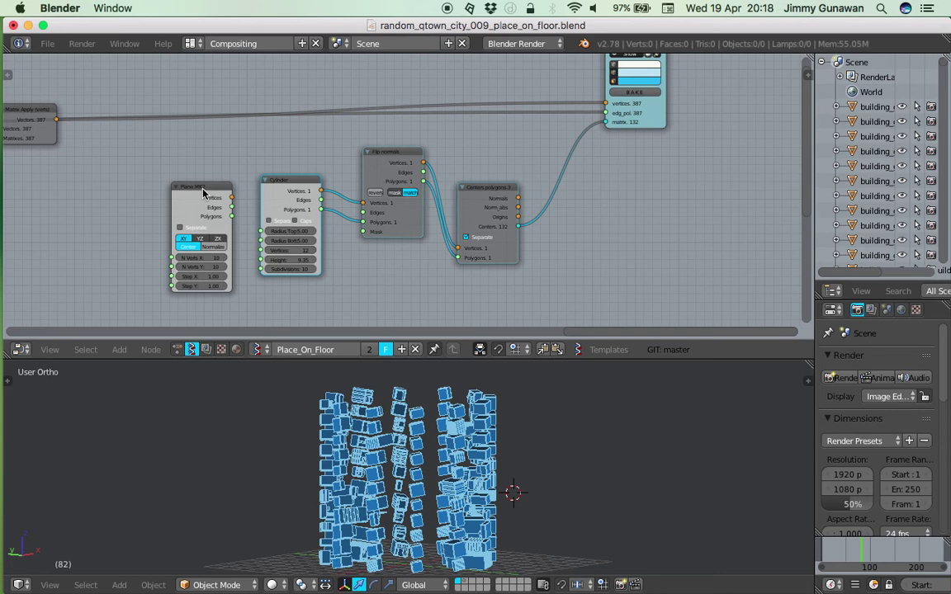
key(x)
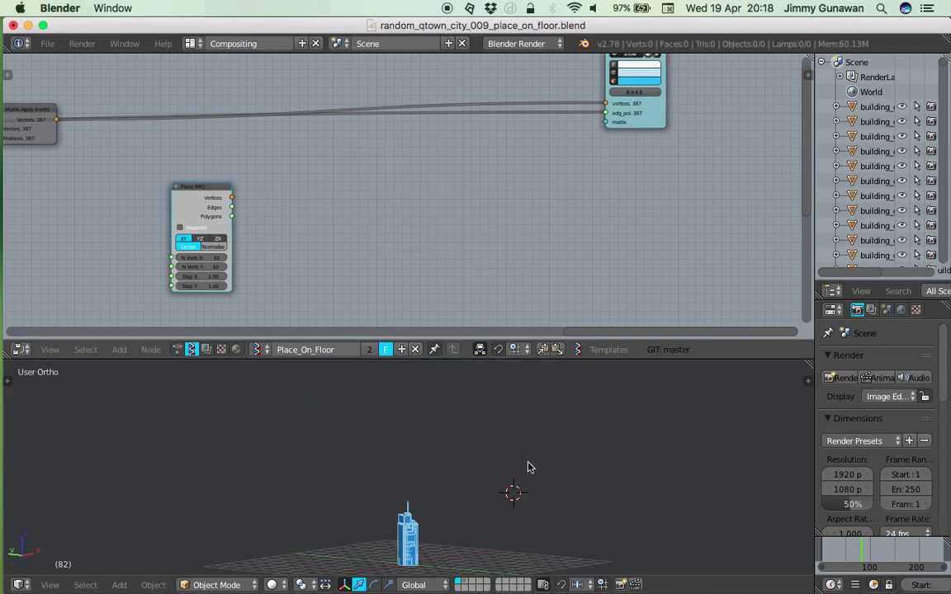
key(ctrl+z)
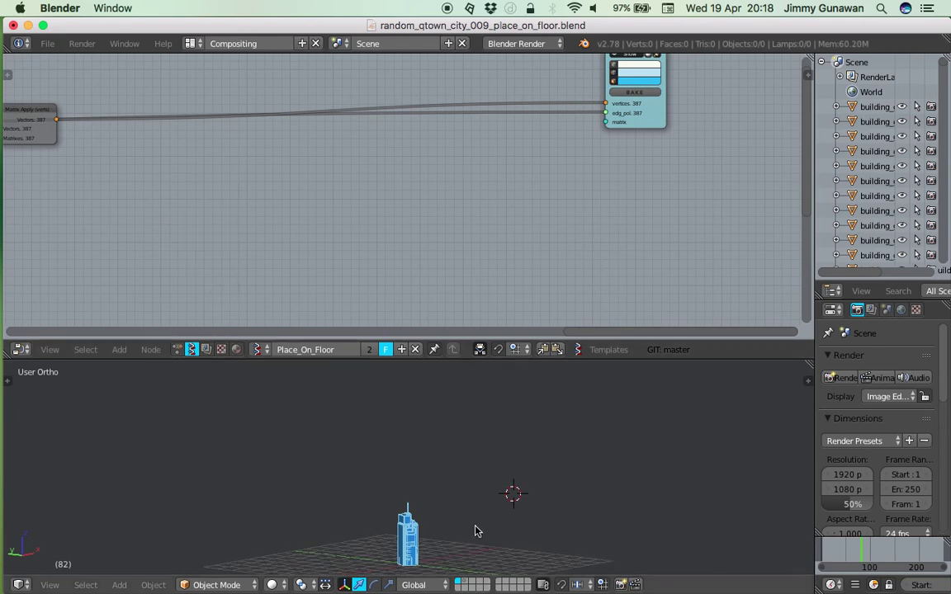
Add a Line MK2 node below the links leading into Viewer Draw
middle_drag(476, 531, 472, 548)
shift+middle_drag(461, 541, 593, 489)
scroll(592, 488, up, 4)
middle_drag(578, 197, 487, 243)
scroll(429, 225, up, 4)
key(shift+a)
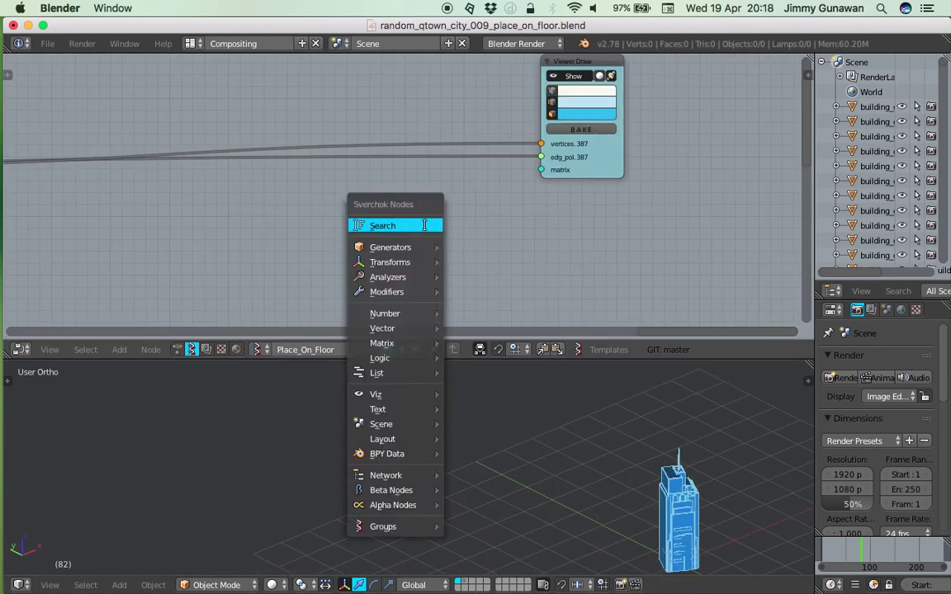
click(425, 226)
text(line)
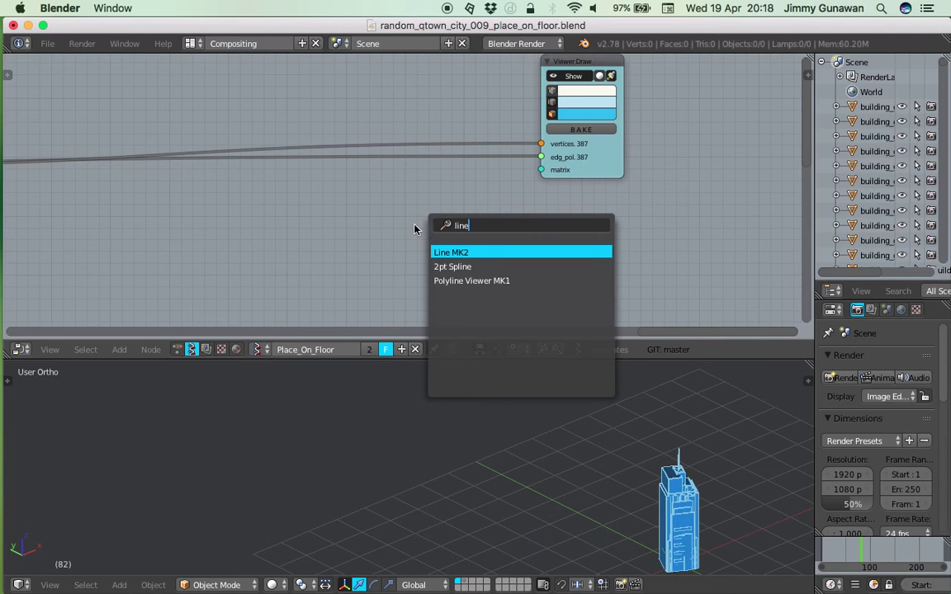
key(Return)
click(385, 184)
scroll(391, 185, up, 1)
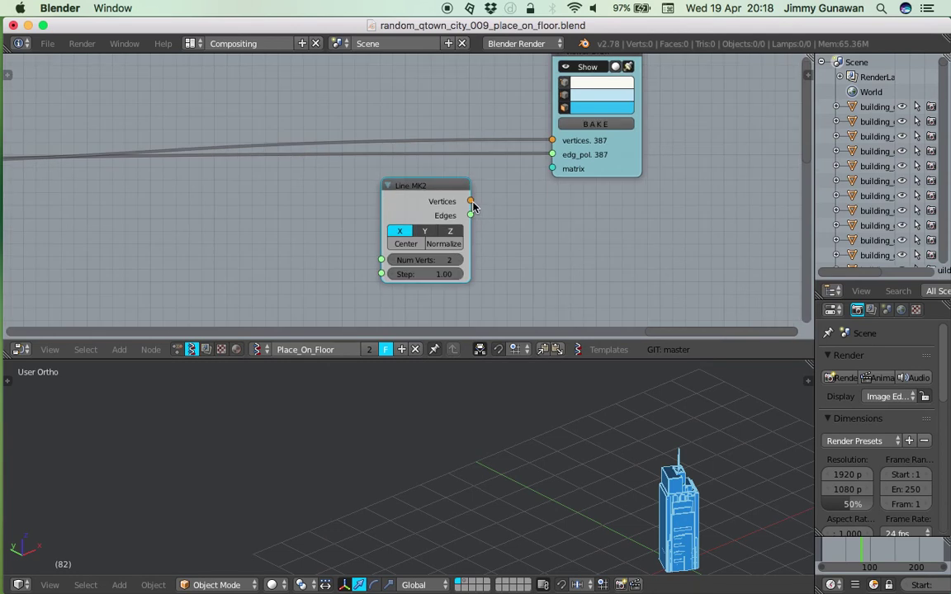
Connect the Line MK2 node's Vertices output to the matrix input of Viewer Draw
drag(472, 201, 647, 368)
drag(660, 501, 566, 472)
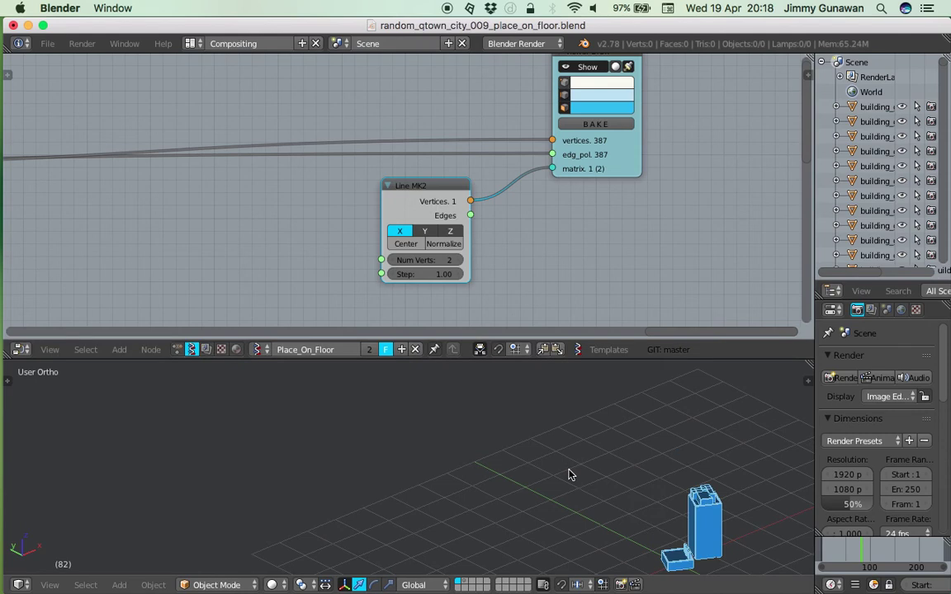
middle_drag(552, 472, 503, 432)
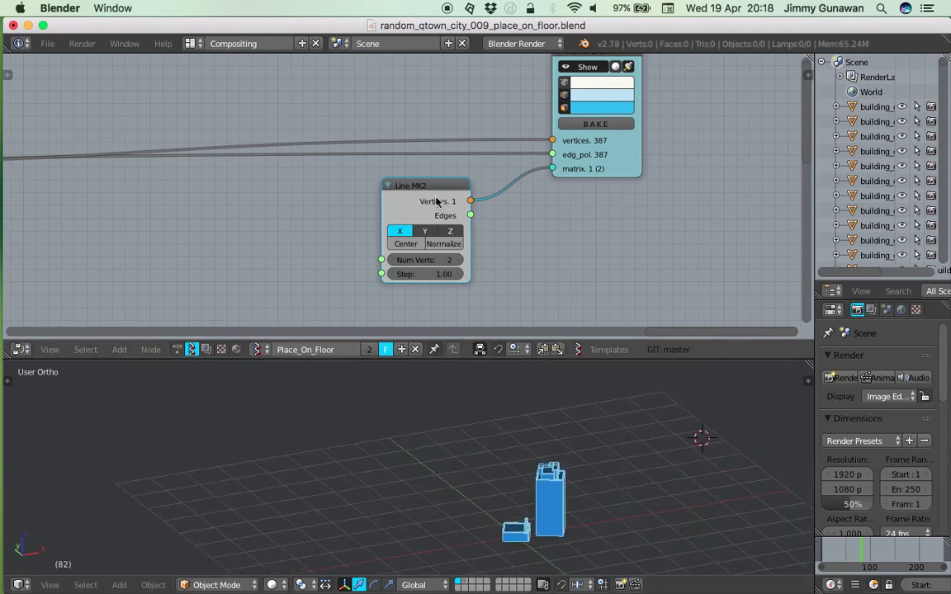
Widen the Line MK2 node slightly and set its number of vertices to 10
drag(469, 261, 489, 259)
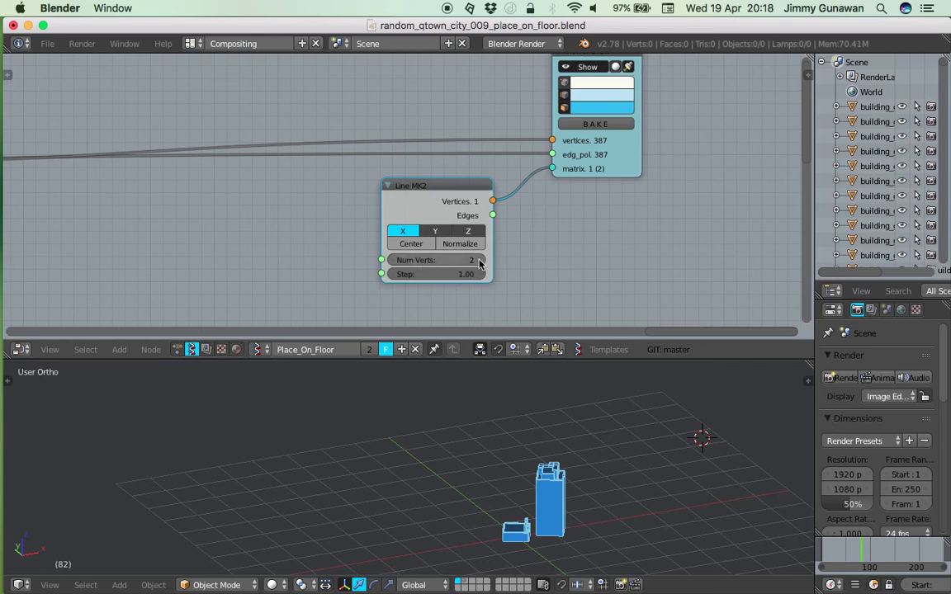
click(480, 259)
text(10)
key(Return)
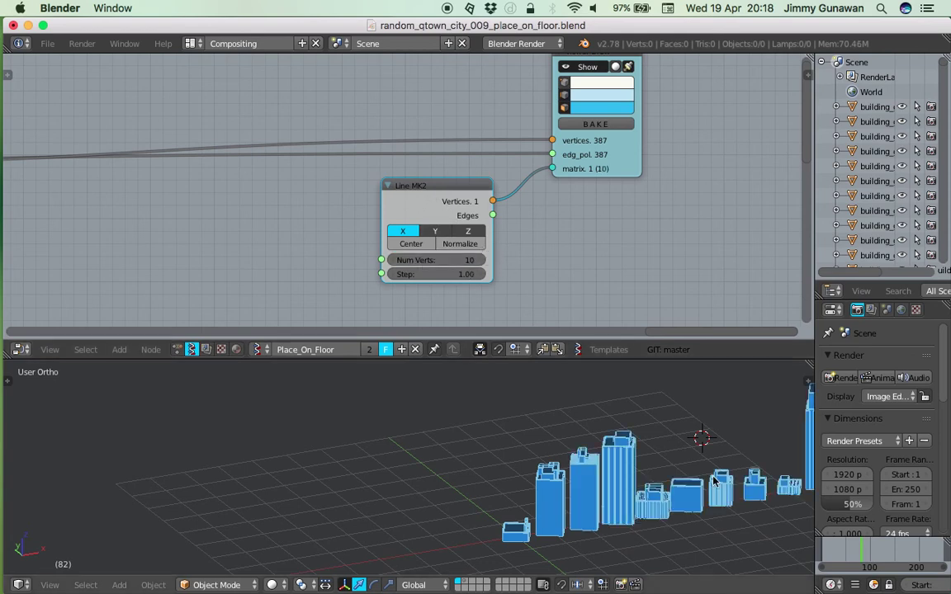
scroll(716, 481, down, 2)
shift+middle_drag(691, 462, 557, 457)
middle_drag(487, 458, 429, 497)
scroll(429, 497, up, 2)
mouse_move(322, 505)
middle_down()
mouse_move(505, 510)
mouse_move(479, 491)
middle_up()
middle_drag(387, 117, 403, 131)
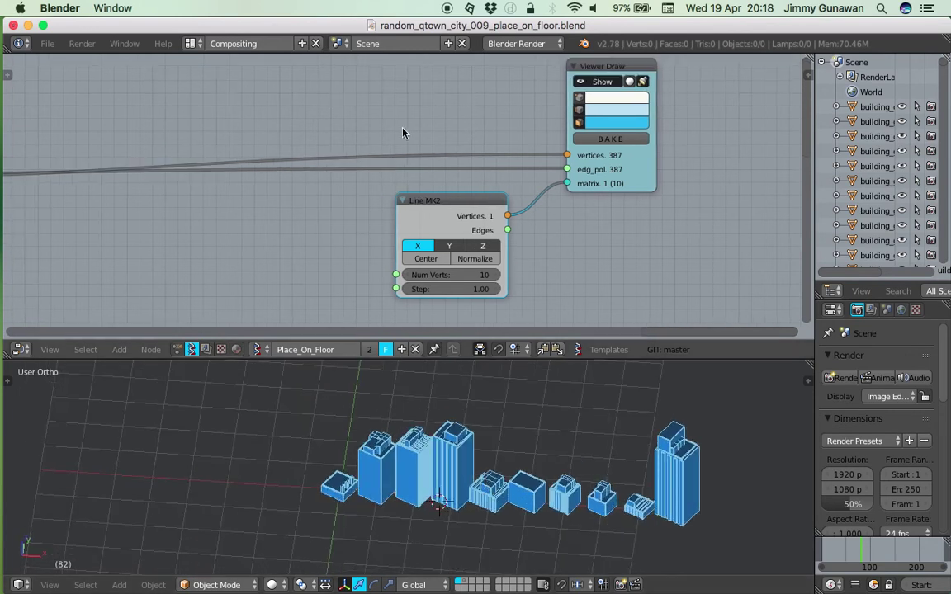
Move Viewer Draw further away from Line MK2 and add a List Item node above the links
drag(621, 172, 688, 168)
middle_drag(429, 126, 450, 159)
key(shift+a)
click(436, 134)
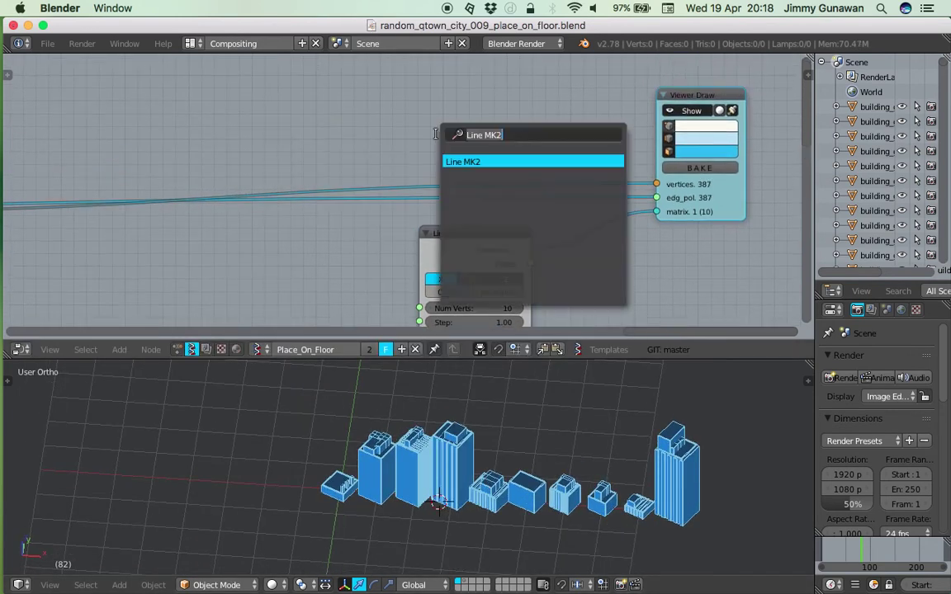
text(list i)
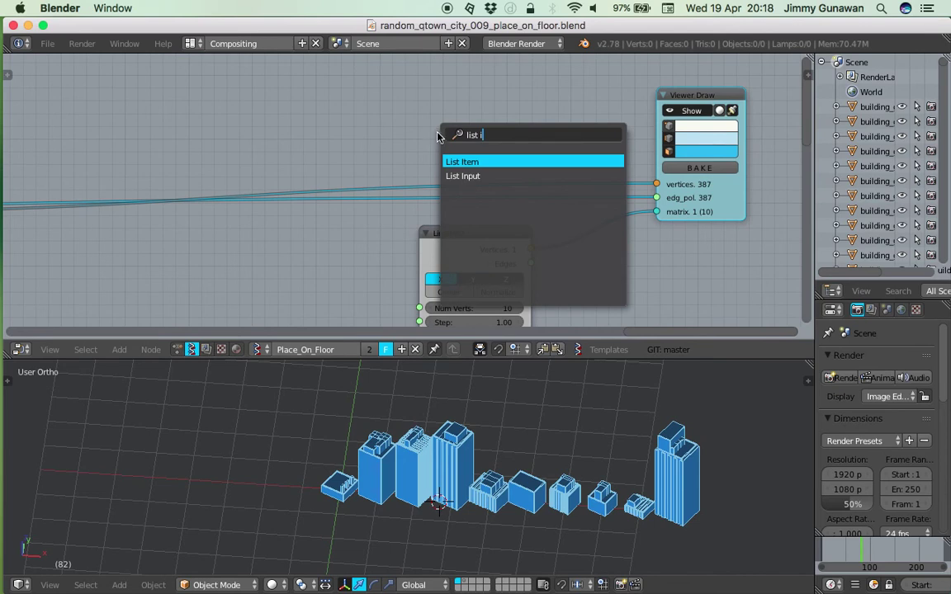
key(Return)
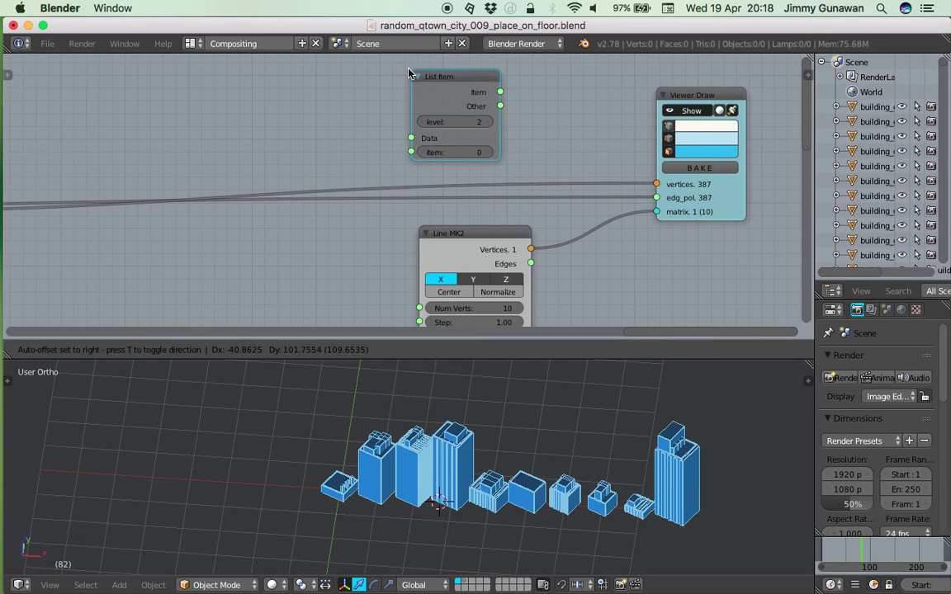
click(379, 75)
Reroute Viewer Draw's vertices link into the List Item's Data input and duplicate the List Item node
mouse_move(656, 183)
mouse_down()
mouse_move(367, 124)
mouse_move(442, 86)
mouse_up()
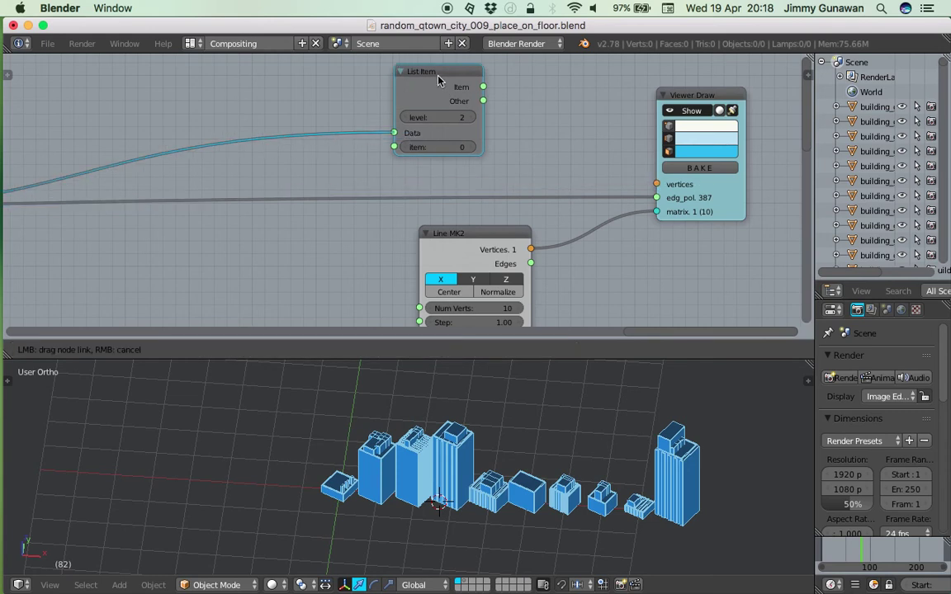
drag(438, 78, 437, 79)
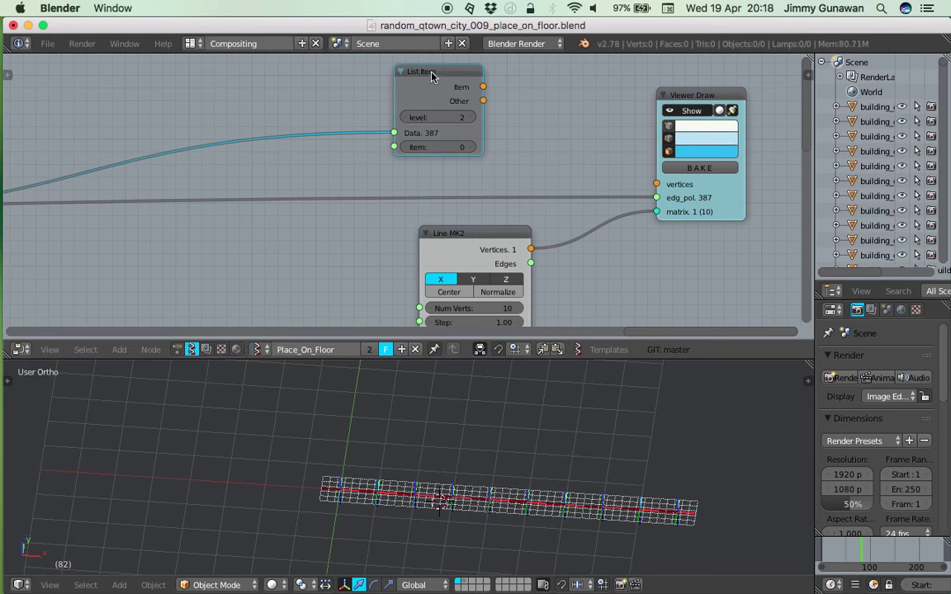
key(shift+d)
click(552, 97)
Reroute Viewer Draw's edg_pol link into the duplicate List Item's Data input and stack it below the first, shifting Line MK2 down
mouse_move(656, 198)
mouse_down()
mouse_move(543, 161)
mouse_move(533, 146)
mouse_up()
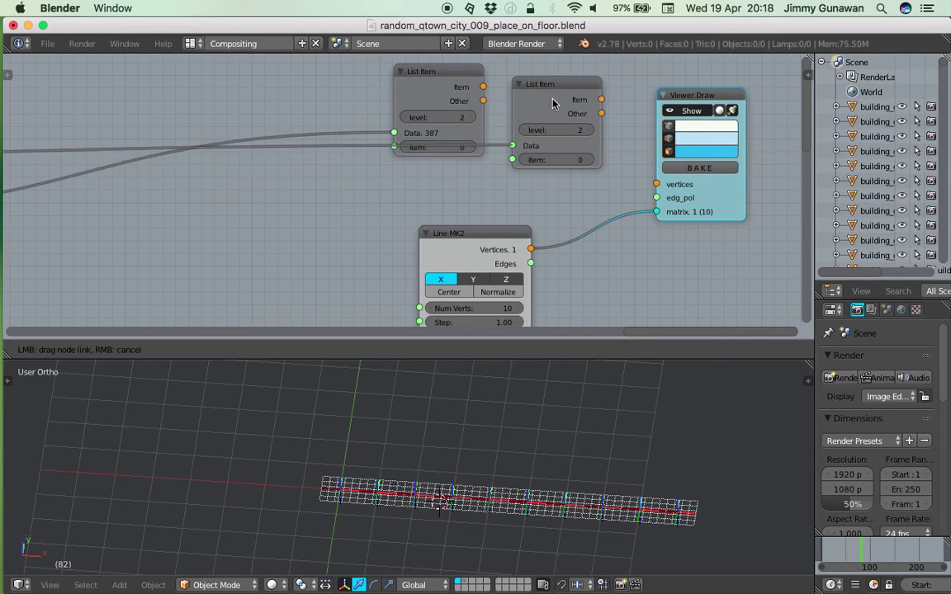
drag(555, 95, 418, 162)
drag(490, 235, 495, 261)
drag(430, 155, 450, 176)
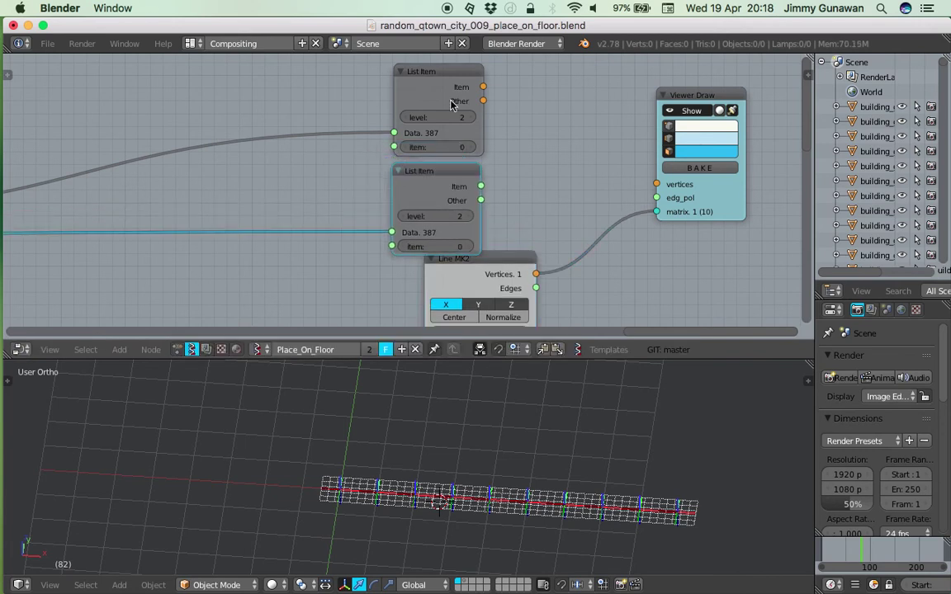
Line up the two List Item nodes one above the other, above Line MK2, and save over the file
drag(450, 97, 439, 83)
click(436, 162)
scroll(435, 163, down, 1)
drag(451, 186, 443, 175)
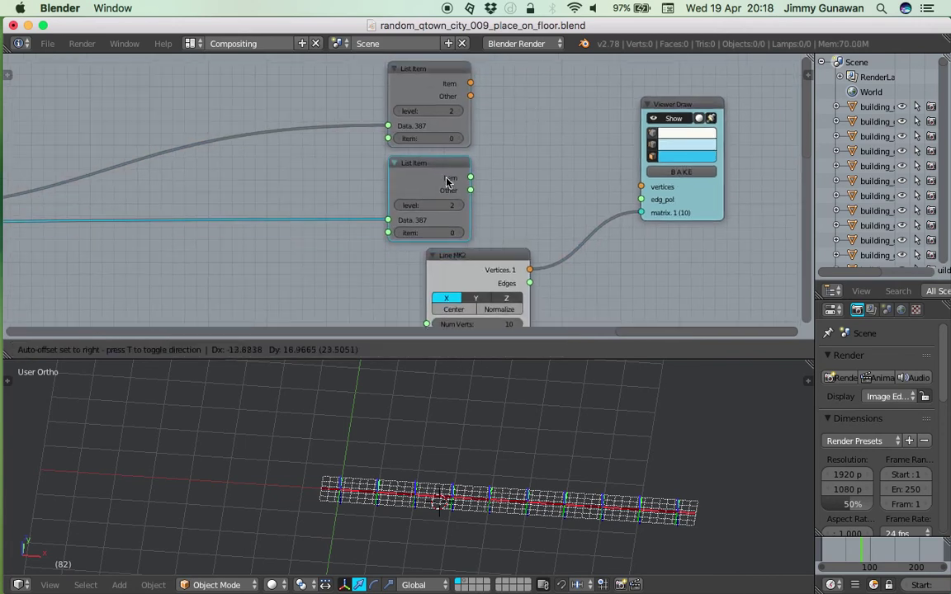
key(ctrl+s)
click(444, 175)
Link the upper List Item's Item output to Viewer Draw's vertices and the lower one's Item output to edg_pol
middle_drag(358, 142, 440, 162)
drag(548, 102, 722, 210)
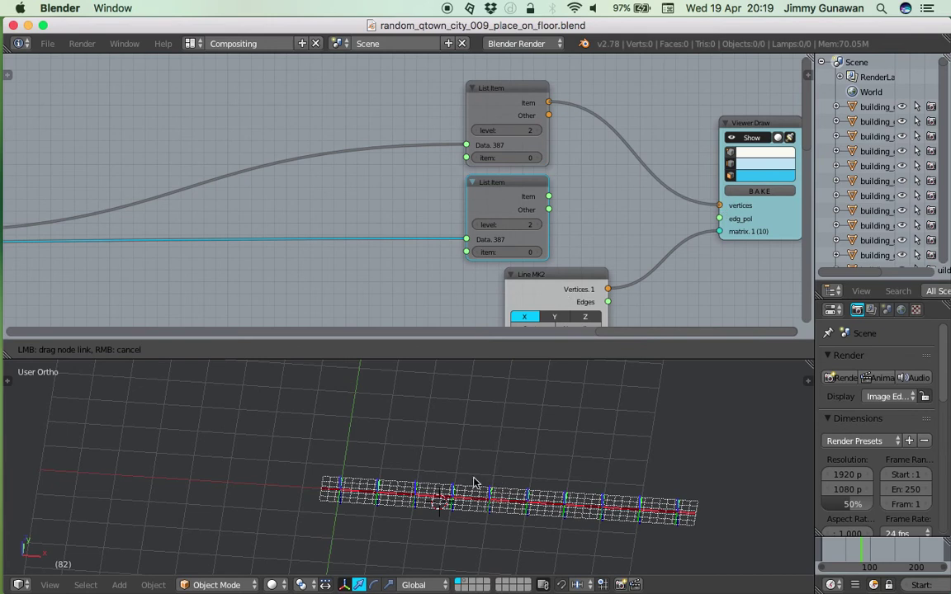
drag(416, 530, 433, 508)
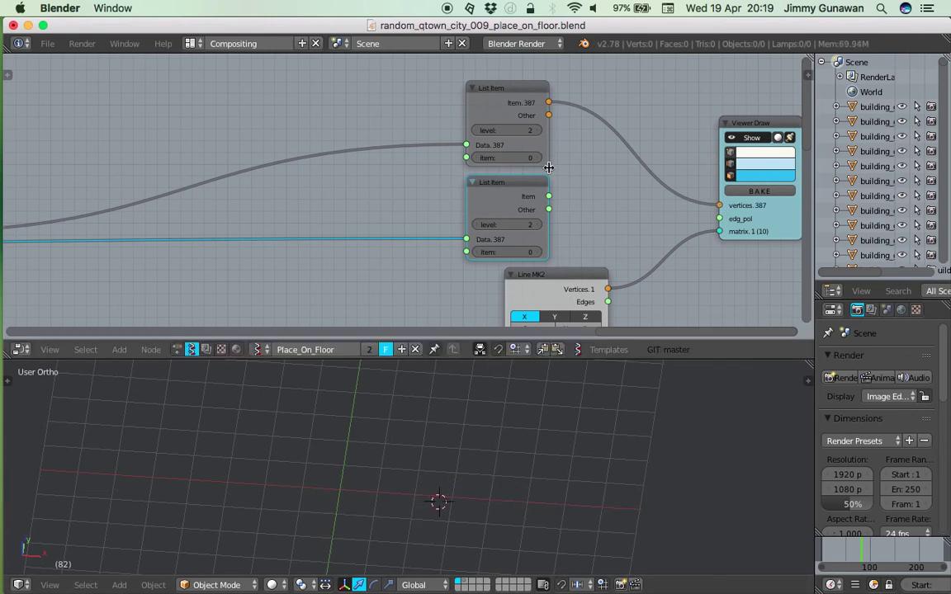
mouse_move(549, 196)
mouse_down()
mouse_move(732, 219)
mouse_move(555, 317)
mouse_up()
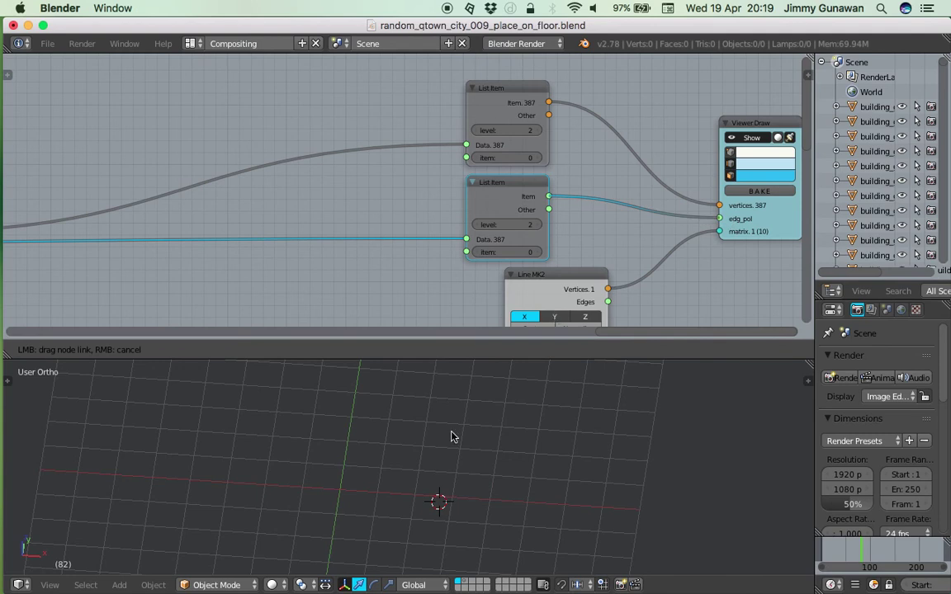
drag(487, 444, 464, 440)
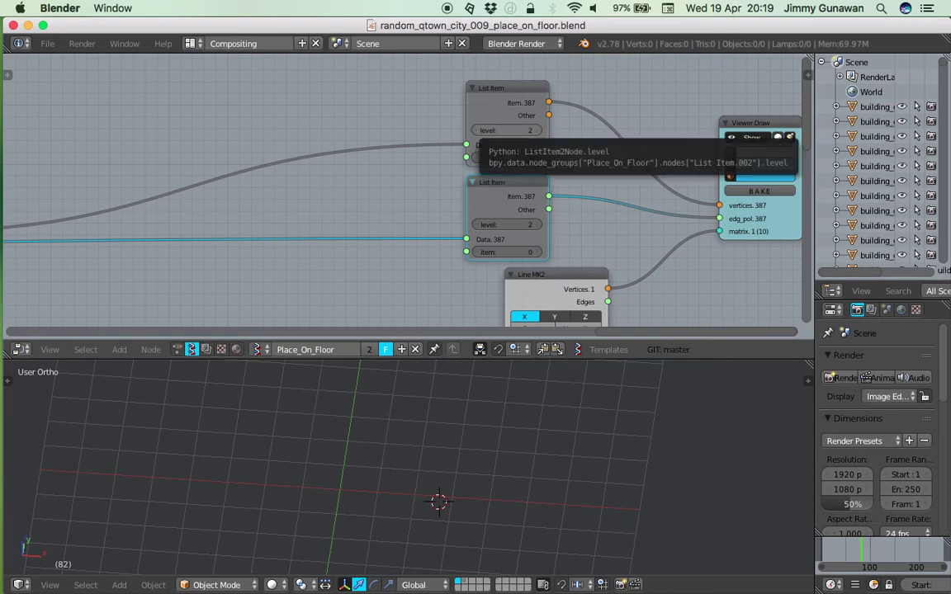
Set the level of both List Item nodes to 1
click(477, 133)
click(479, 225)
middle_drag(528, 489, 493, 468)
scroll(531, 477, up, 2)
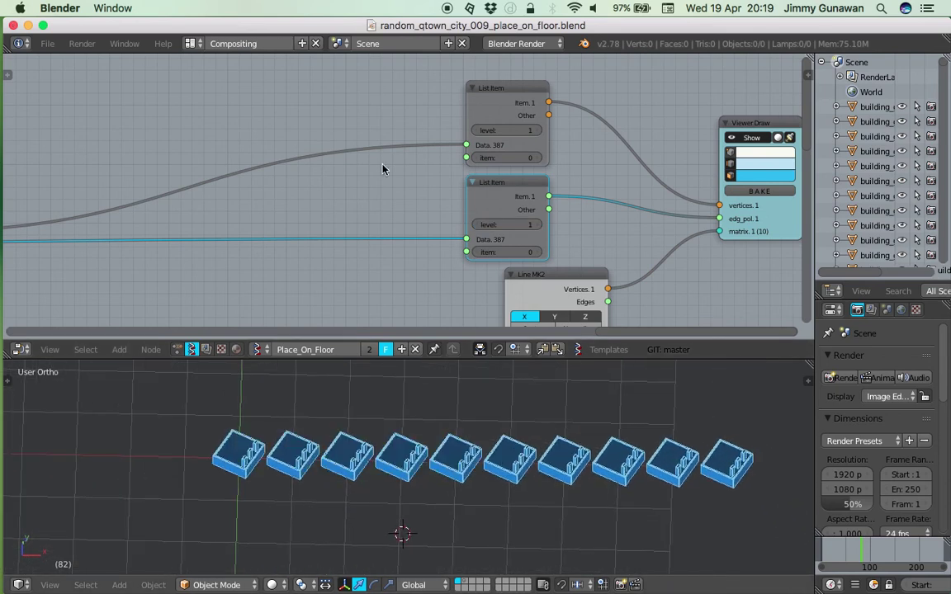
Add a Random Num Gen node and place it well before the List Item nodes, above the incoming links
middle_drag(354, 153, 361, 156)
key(shift+a)
click(312, 97)
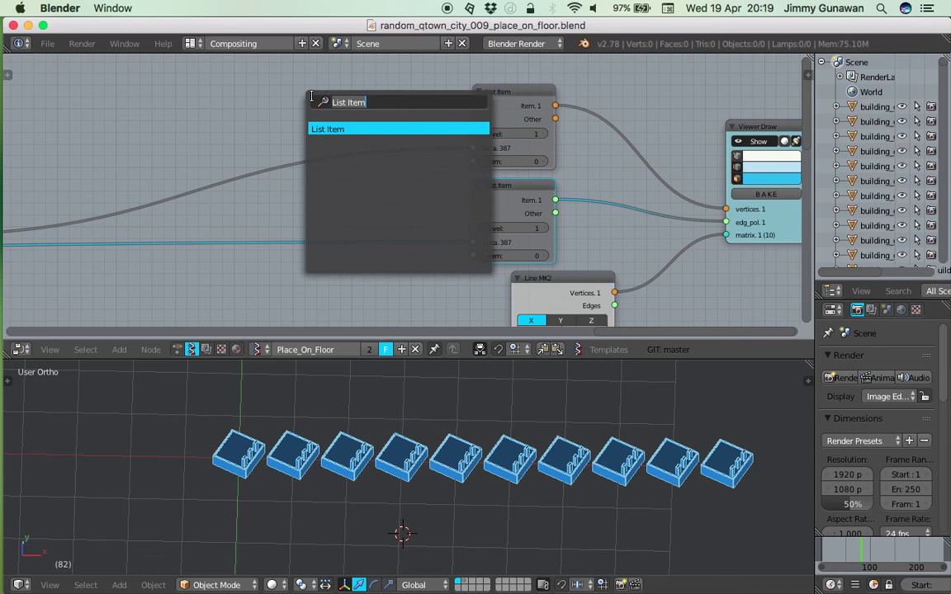
text(random)
key(Down)
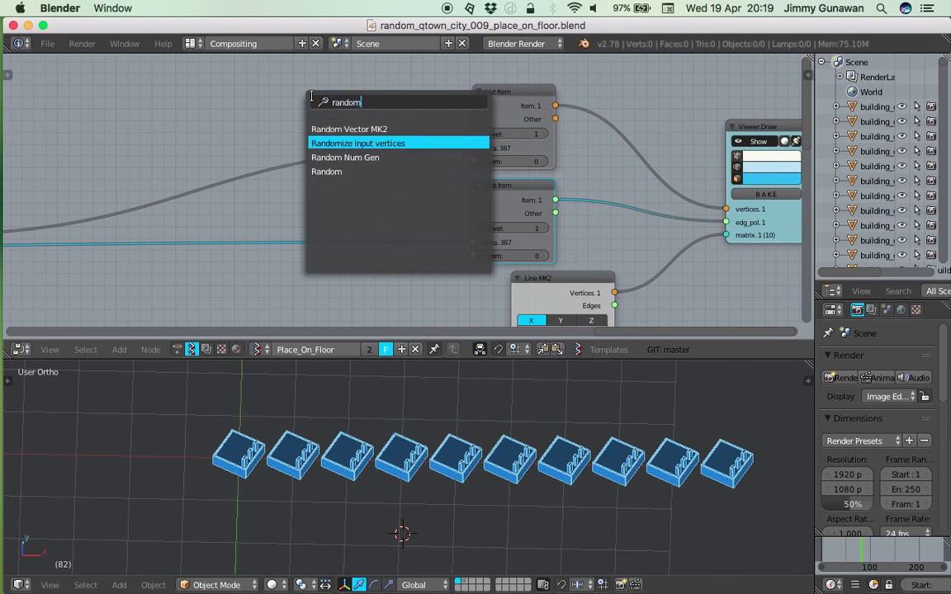
key(Down)
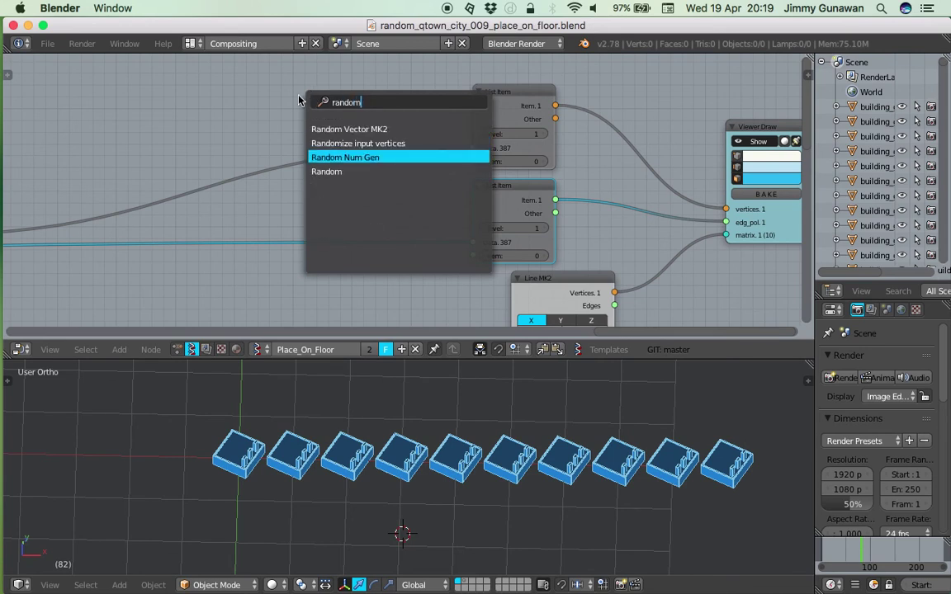
key(Return)
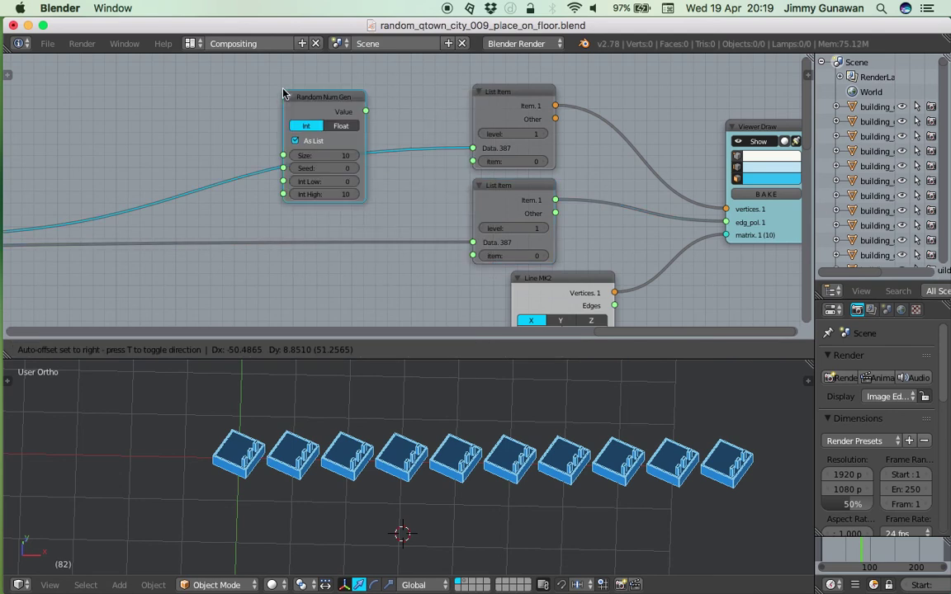
click(112, 60)
Set the Size of the Random Num Gen node to 1
middle_drag(236, 136, 250, 159)
click(195, 150)
text(1)
key(Return)
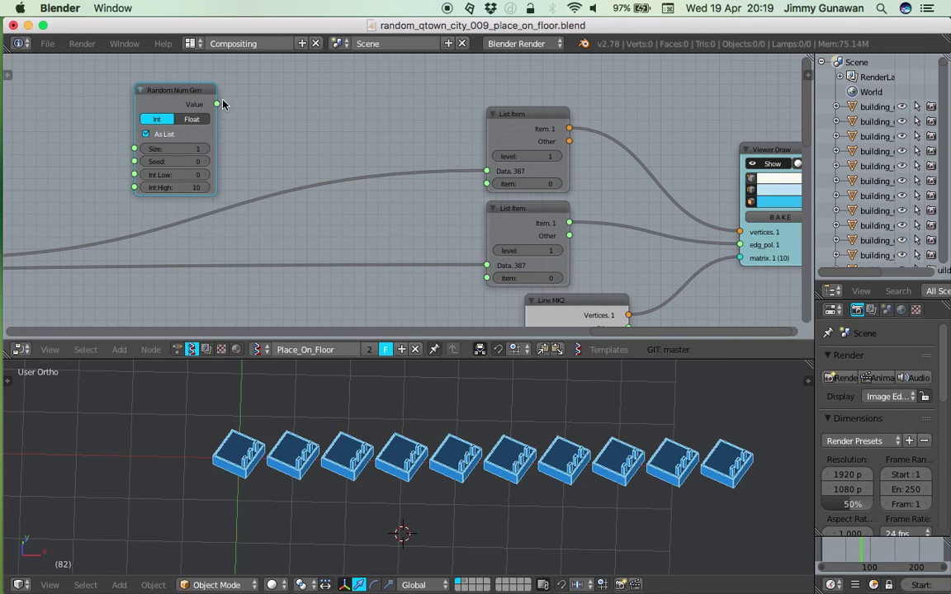
Link Random Num Gen's Value output to the item input of both List Item nodes and save over the file
drag(218, 106, 483, 183)
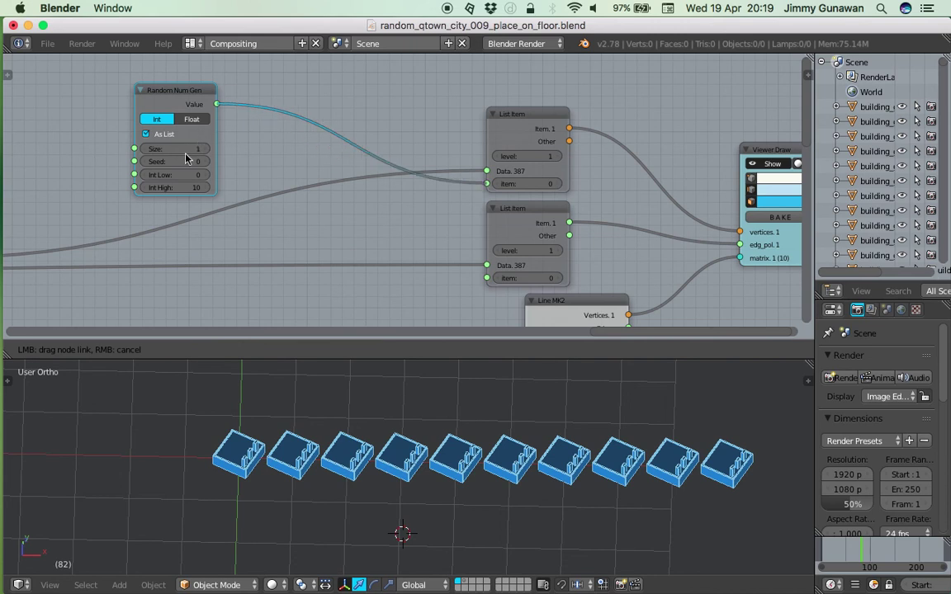
drag(216, 104, 488, 278)
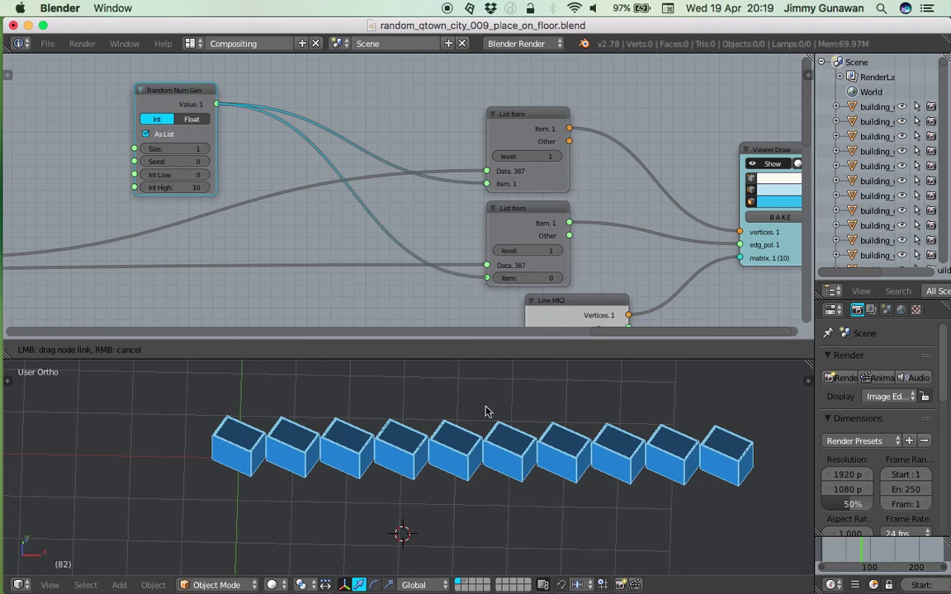
shift+middle_drag(512, 446, 489, 447)
key(ctrl+s)
click(490, 447)
Save over the file again and switch the window to full screen
scroll(503, 270, up, 4)
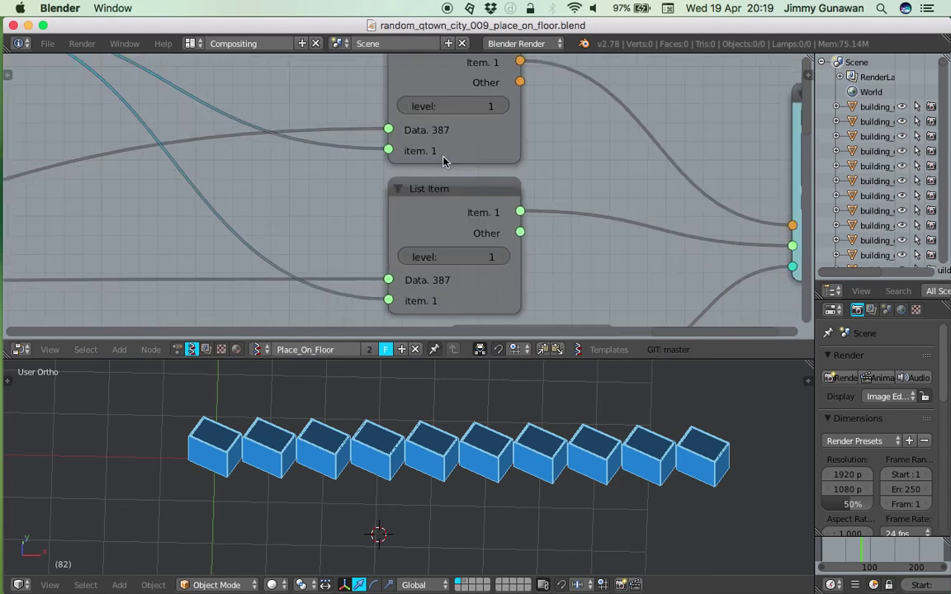
scroll(399, 184, down, 3)
middle_drag(364, 180, 459, 198)
key(ctrl+s)
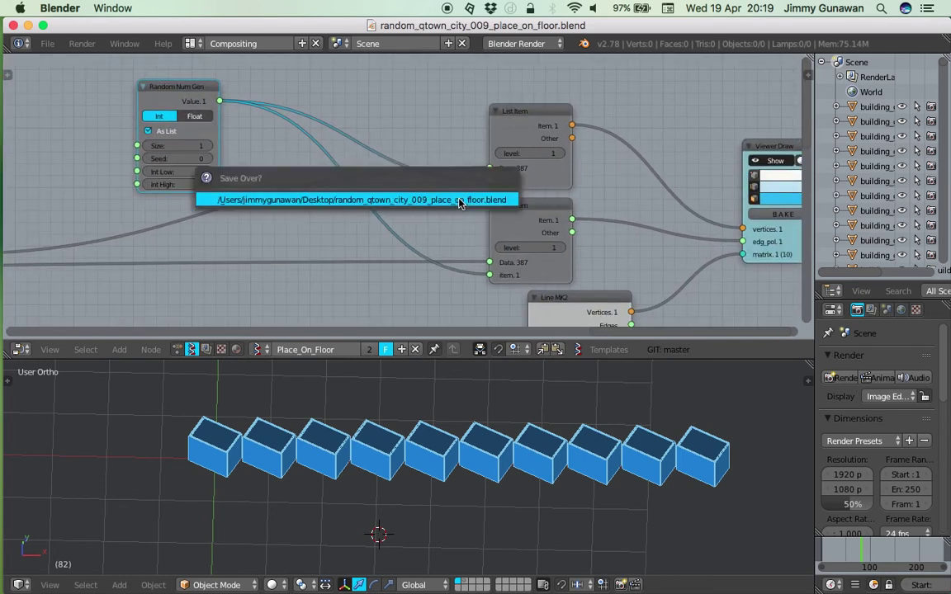
click(459, 203)
click(44, 25)
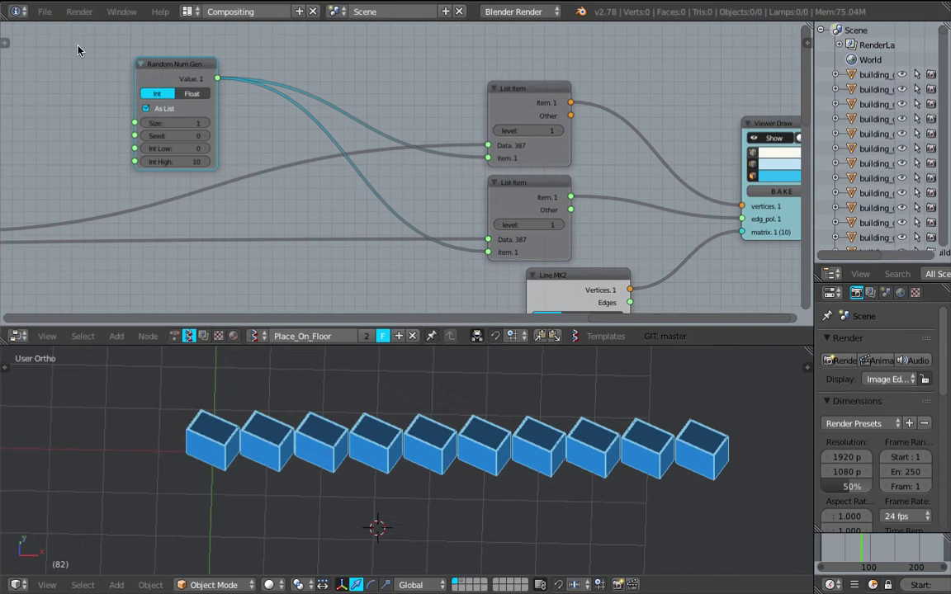
Try another building along the line by changing the Random Num Gen seed to 72
click(166, 134)
drag(167, 134, 225, 133)
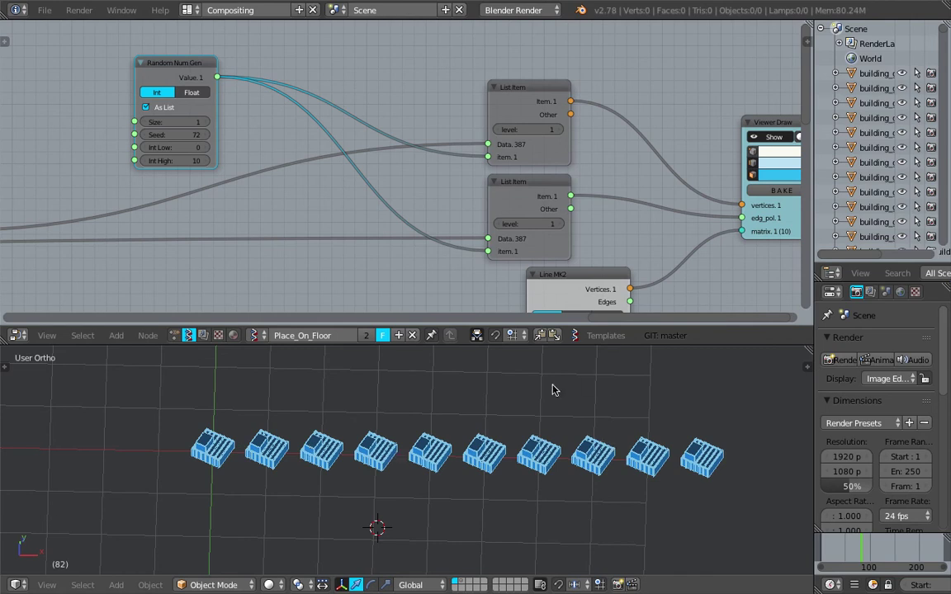
middle_drag(515, 261, 529, 231)
Set the Size of Random Num Gen to 10 and save over the file
click(196, 90)
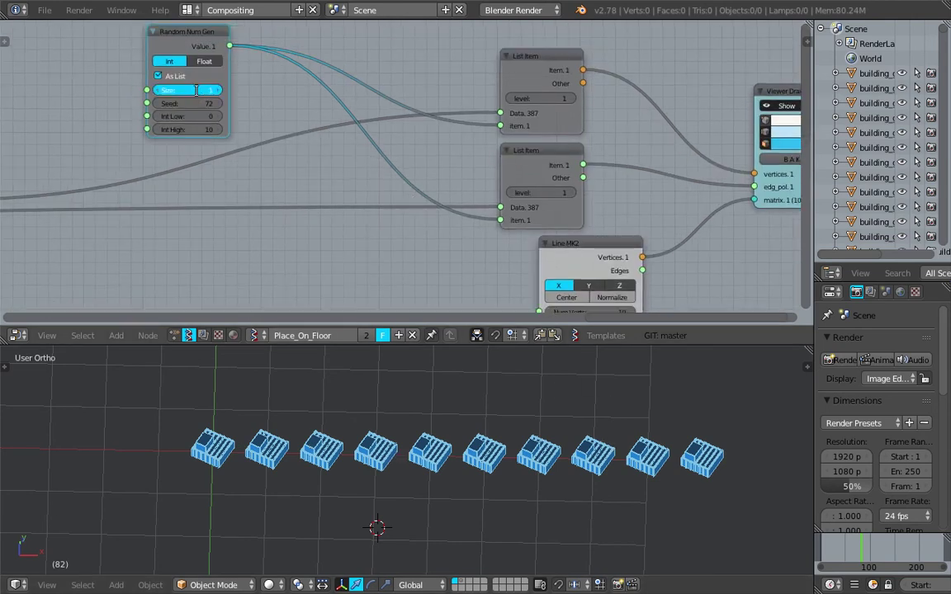
text(10)
key(Return)
middle_drag(459, 405, 498, 441)
key(ctrl+s)
click(499, 441)
Vary the Random Num Gen seed to 135 and on to 404 to shuffle the row of buildings
drag(179, 103, 189, 105)
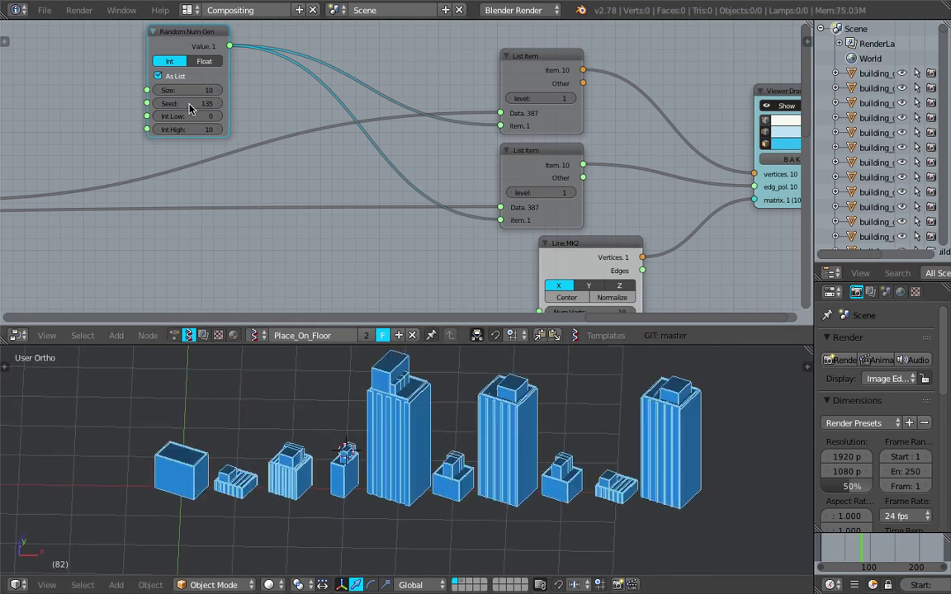
click(188, 103)
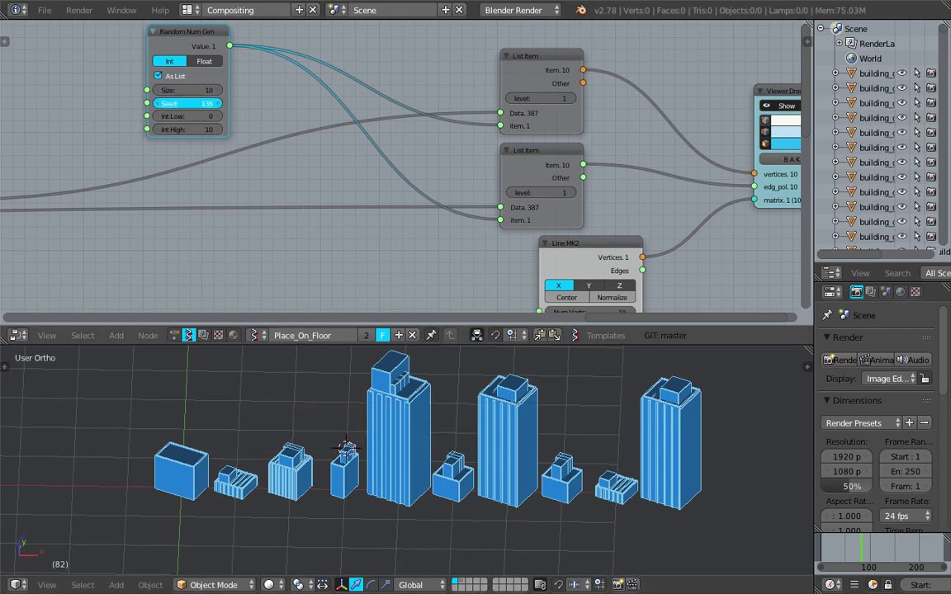
drag(188, 103, 321, 129)
Set Random Num Gen's Int Low to 1 and Int High to 387
click(195, 117)
text(1)
key(Return)
click(214, 129)
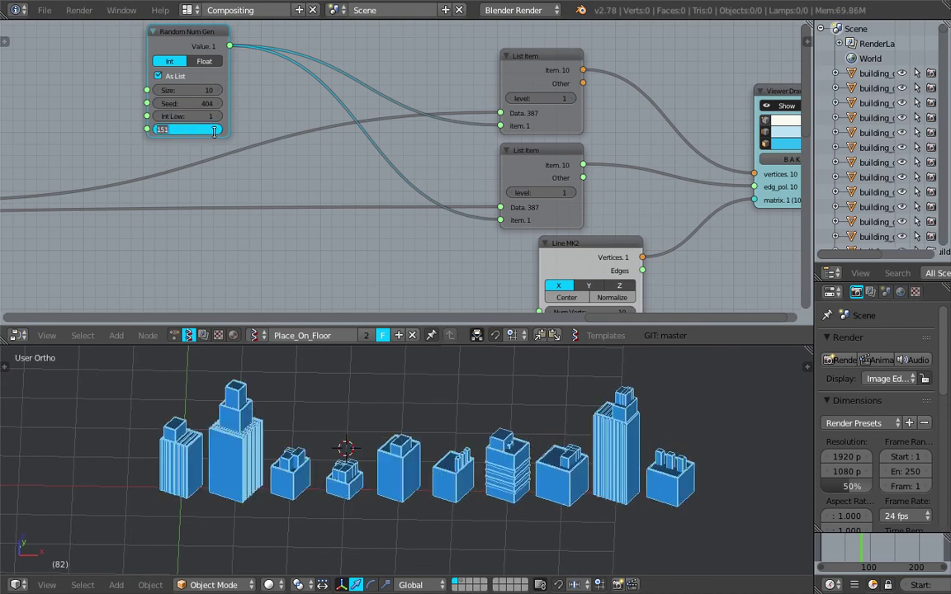
text(387)
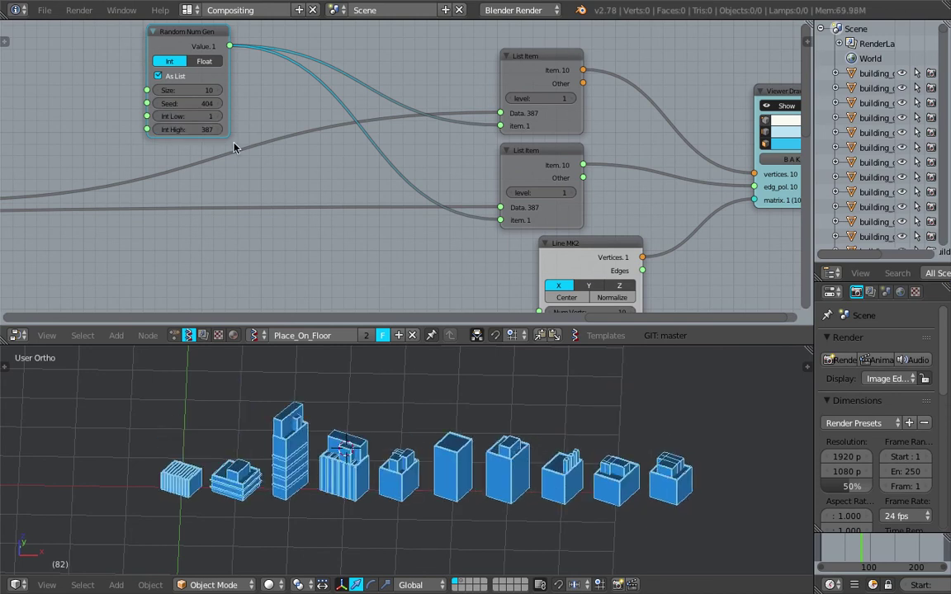
Set Random Num Gen's Int Low to 0 and its Seed to 3040
click(204, 115)
text(0)
key(Return)
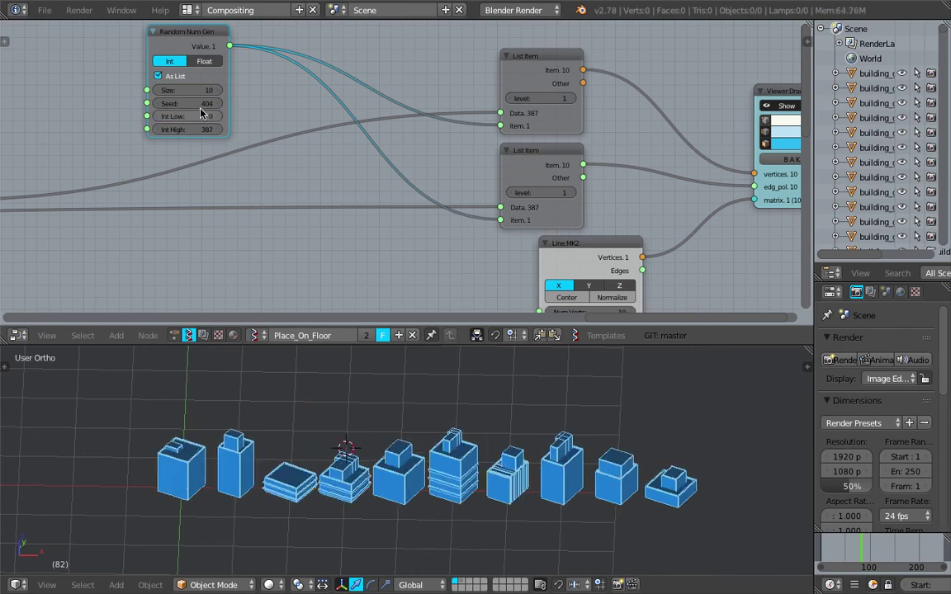
drag(185, 104, 269, 103)
Examine the row of randomly picked buildings in the 3D view from several angles
middle_drag(314, 355, 478, 494)
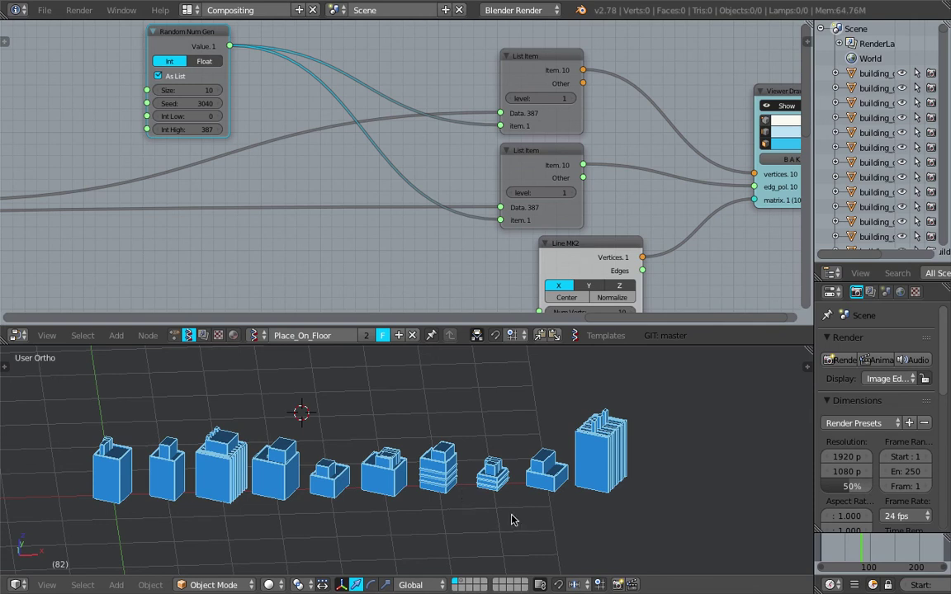
middle_drag(512, 516, 494, 464)
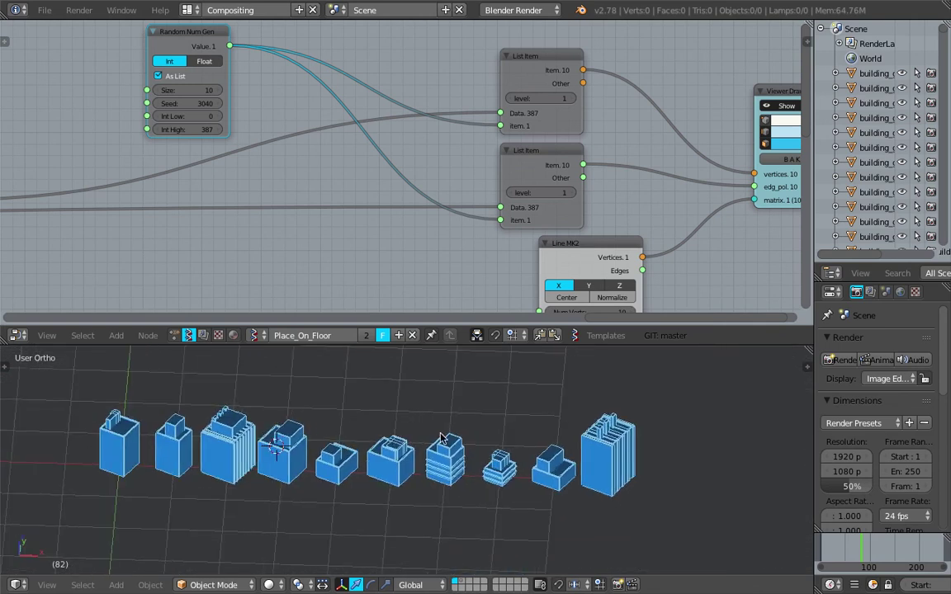
shift+middle_drag(419, 436, 446, 445)
click(458, 410)
middle_drag(468, 385, 468, 381)
click(469, 380)
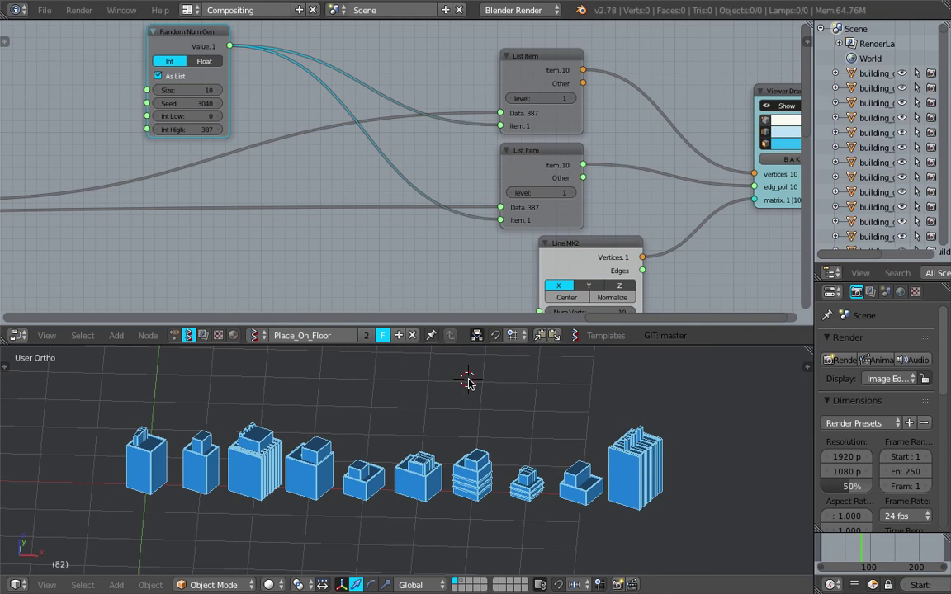
middle_drag(468, 381, 505, 367)
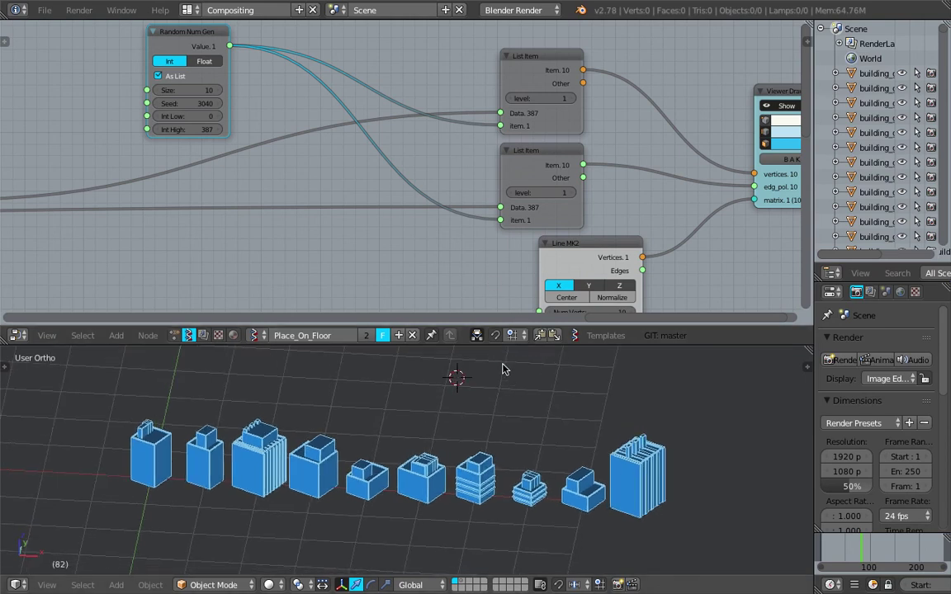
click(625, 475)
click(374, 478)
click(297, 448)
click(603, 479)
click(459, 466)
mouse_move(435, 433)
middle_down()
mouse_move(435, 407)
mouse_move(484, 439)
mouse_move(331, 439)
mouse_move(468, 450)
mouse_move(494, 462)
mouse_move(449, 430)
middle_up()
click(436, 395)
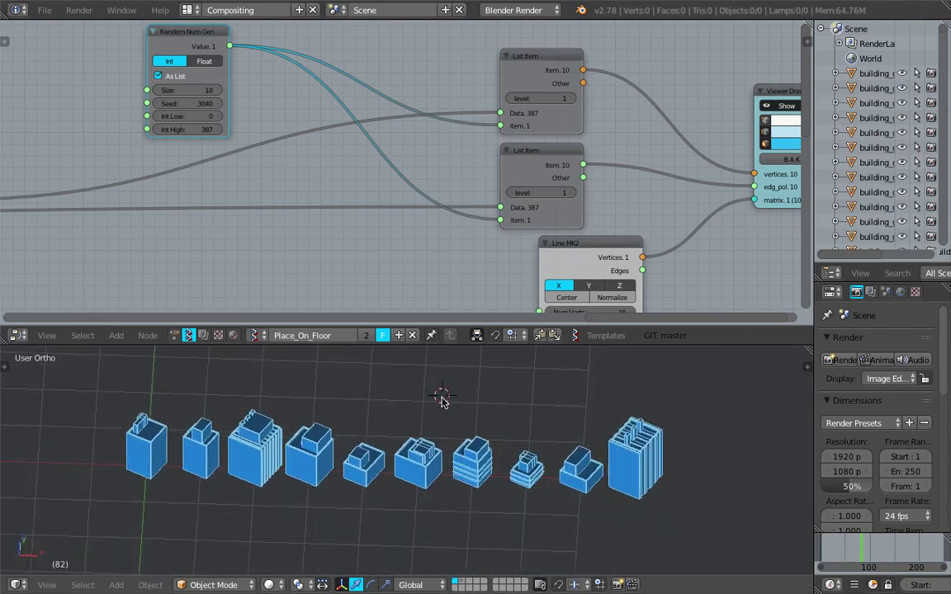